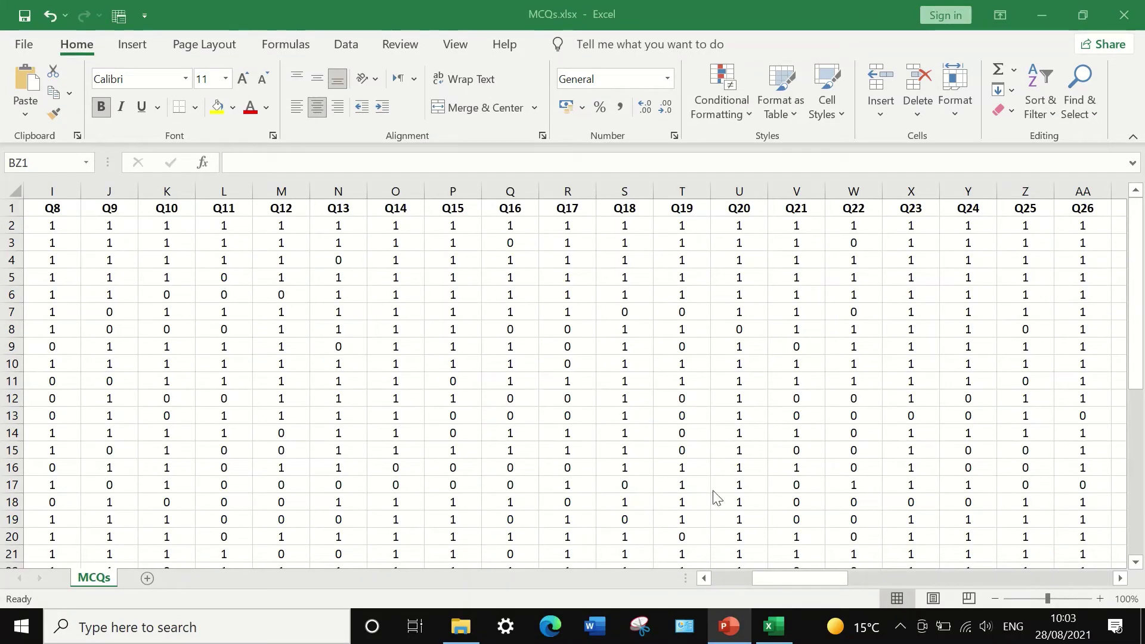
Examine the 0/1 answer data across all student IDs and questions Q1 to Q76 on the MCQs sheet
scroll(725, 394, "down", 2)
scroll(724, 394, "up", 2)
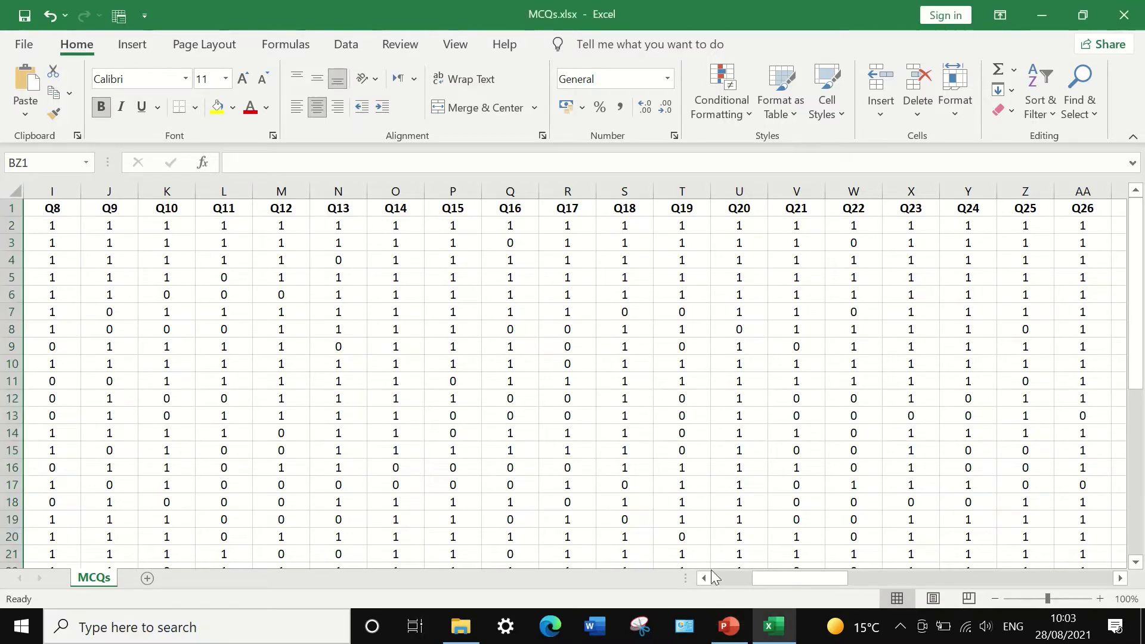
left_click_drag(786, 578, 744, 578)
scroll(470, 377, "down", 3)
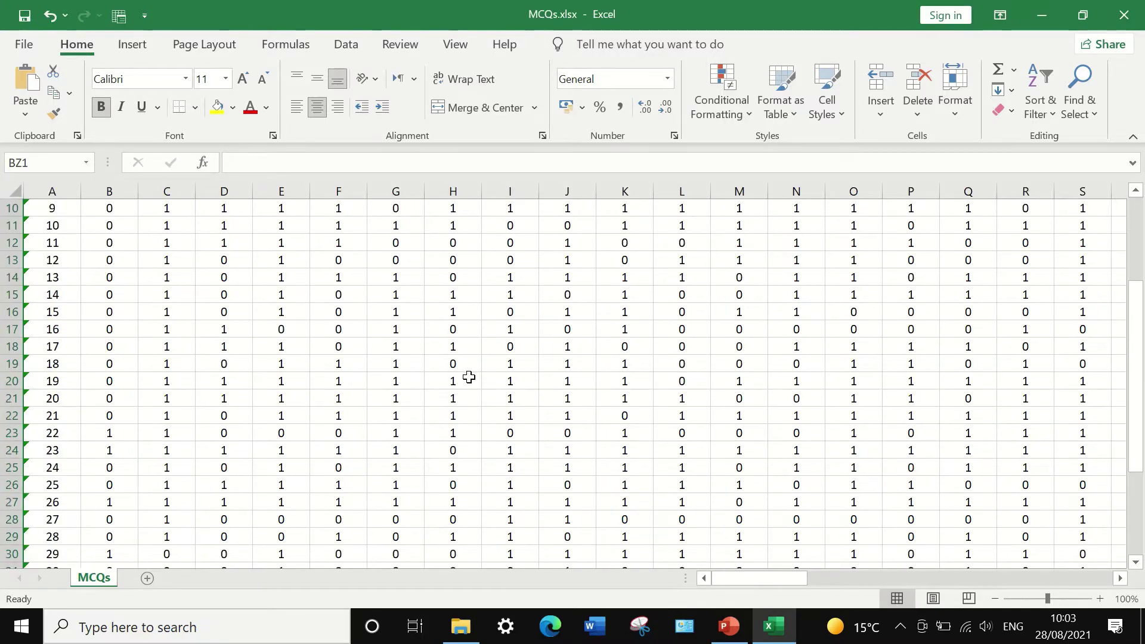
scroll(469, 377, "down", 3)
scroll(468, 379, "down", 2)
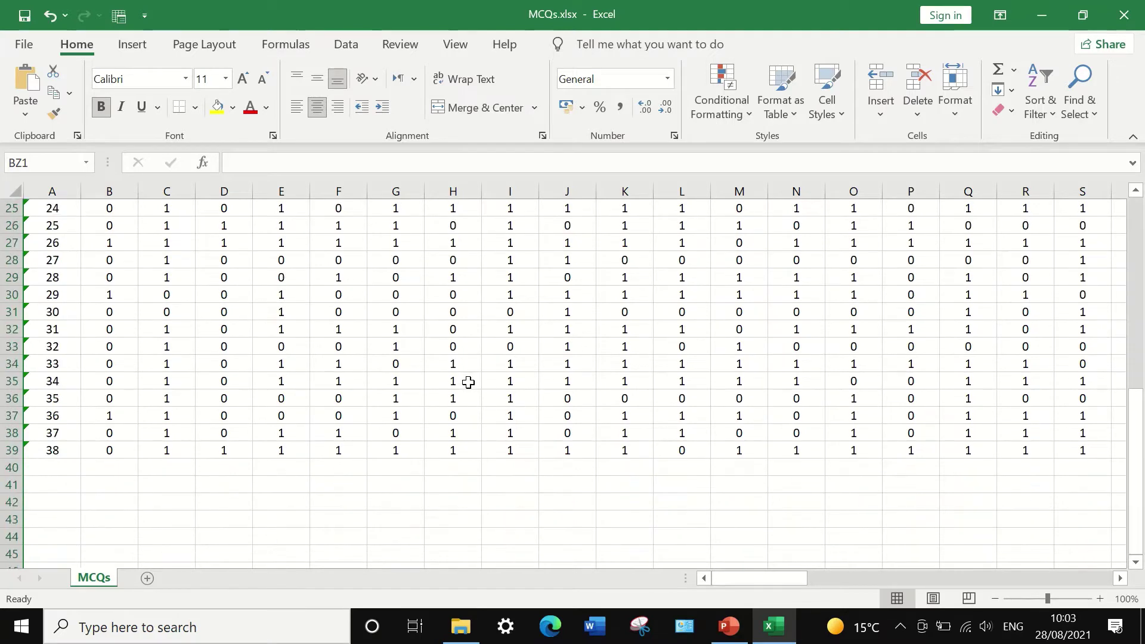
scroll(468, 383, "up", 4)
scroll(131, 435, "down", 4)
scroll(48, 433, "up", 4)
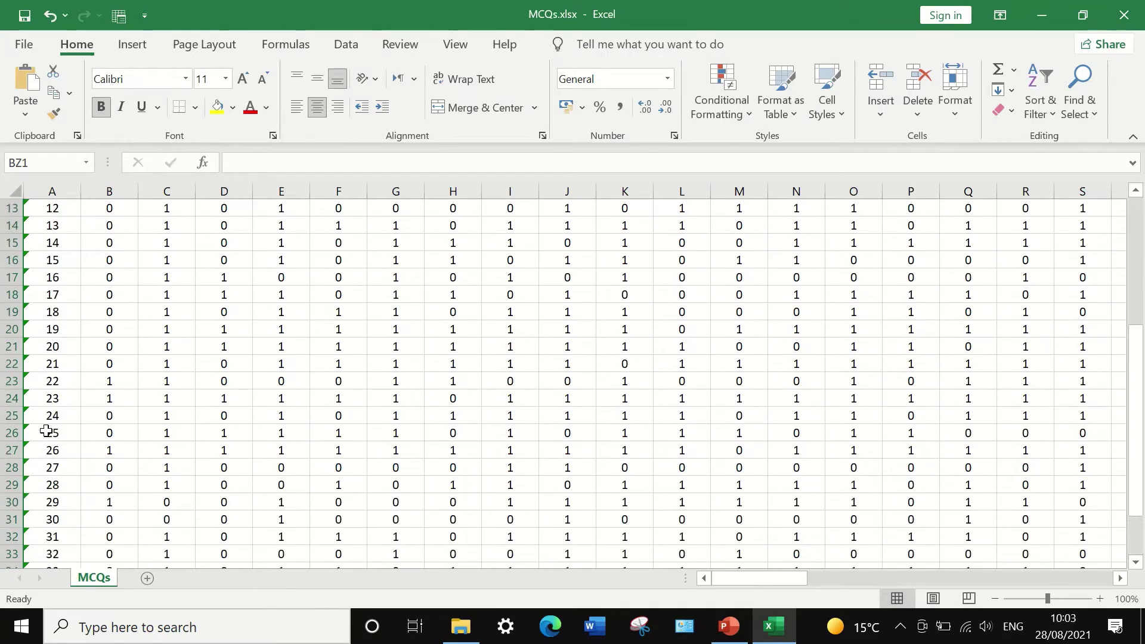
scroll(46, 430, "up", 4)
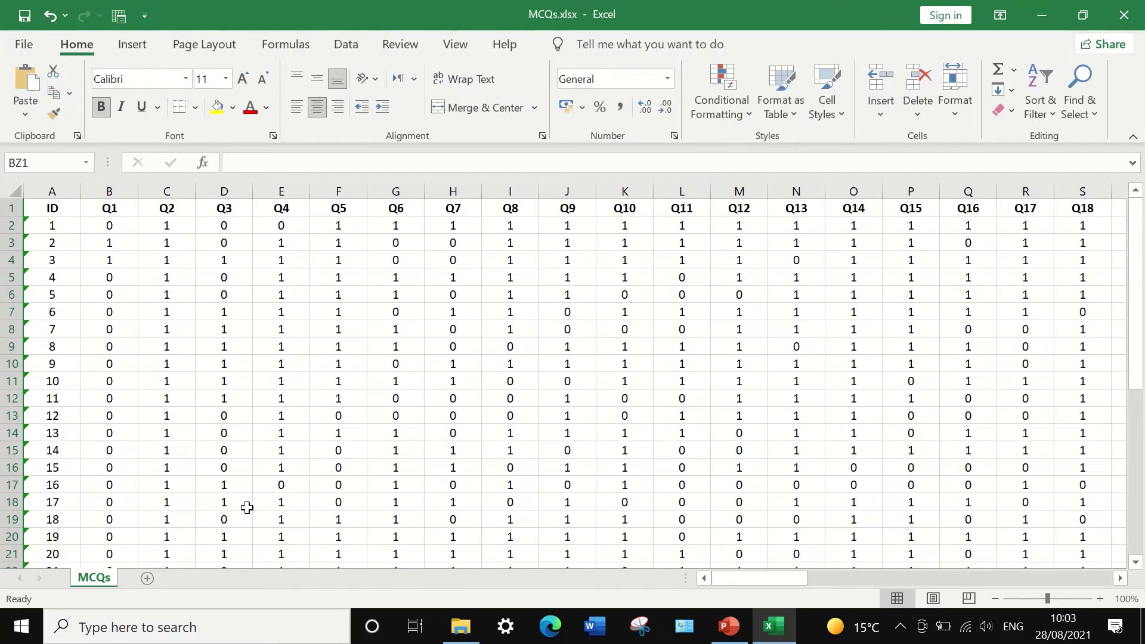
left_click_drag(727, 577, 1115, 581)
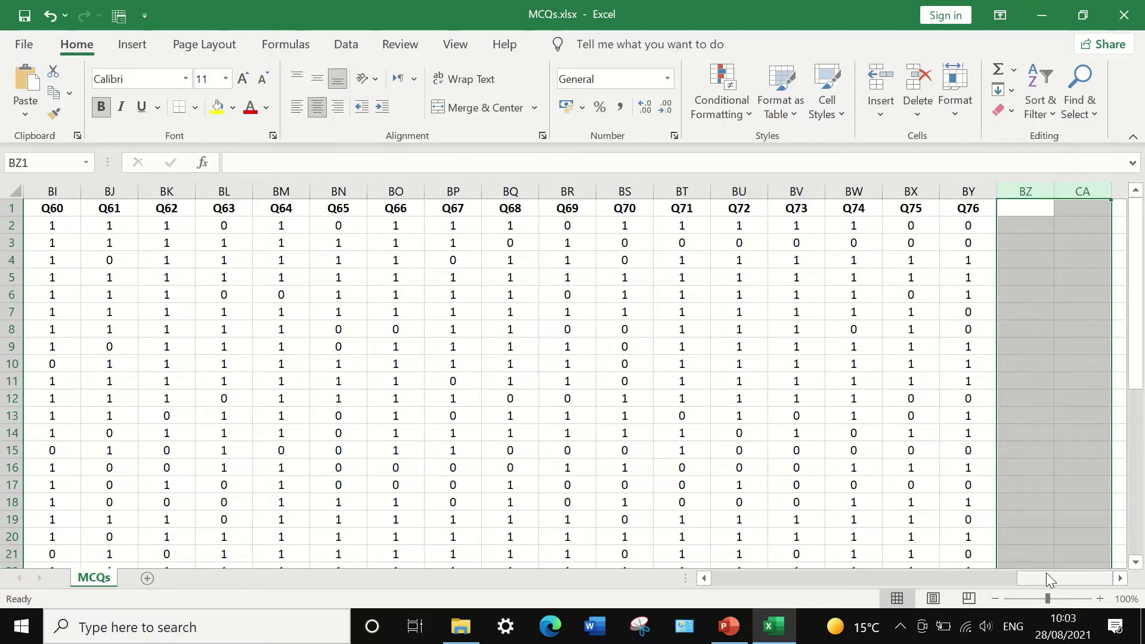
left_click_drag(1046, 574, 747, 567)
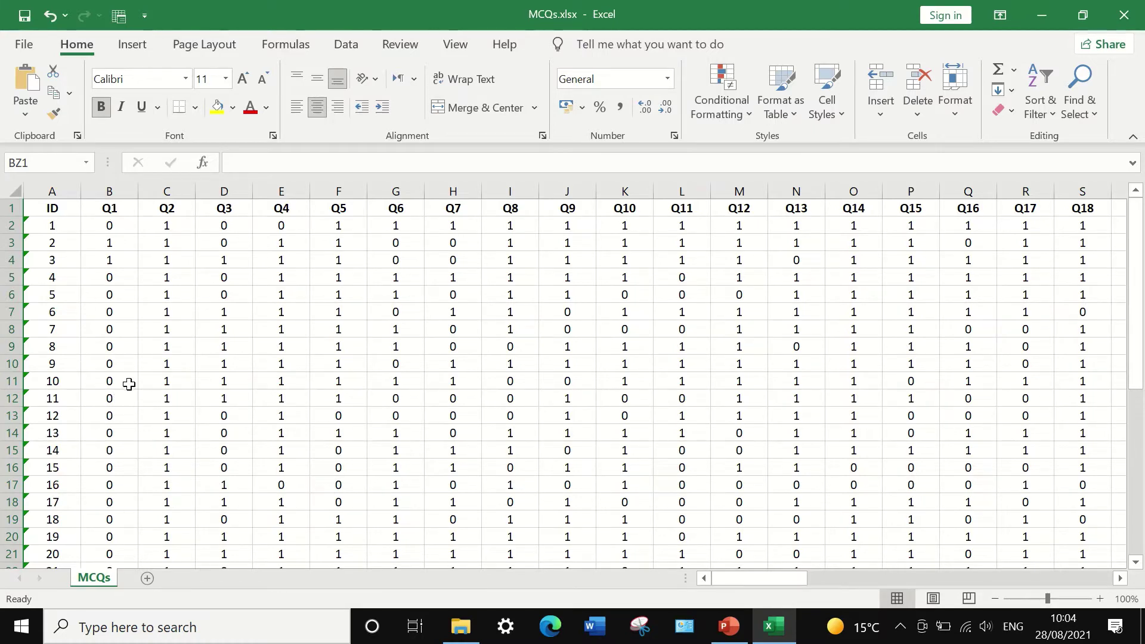
scroll(394, 472, "down", 1)
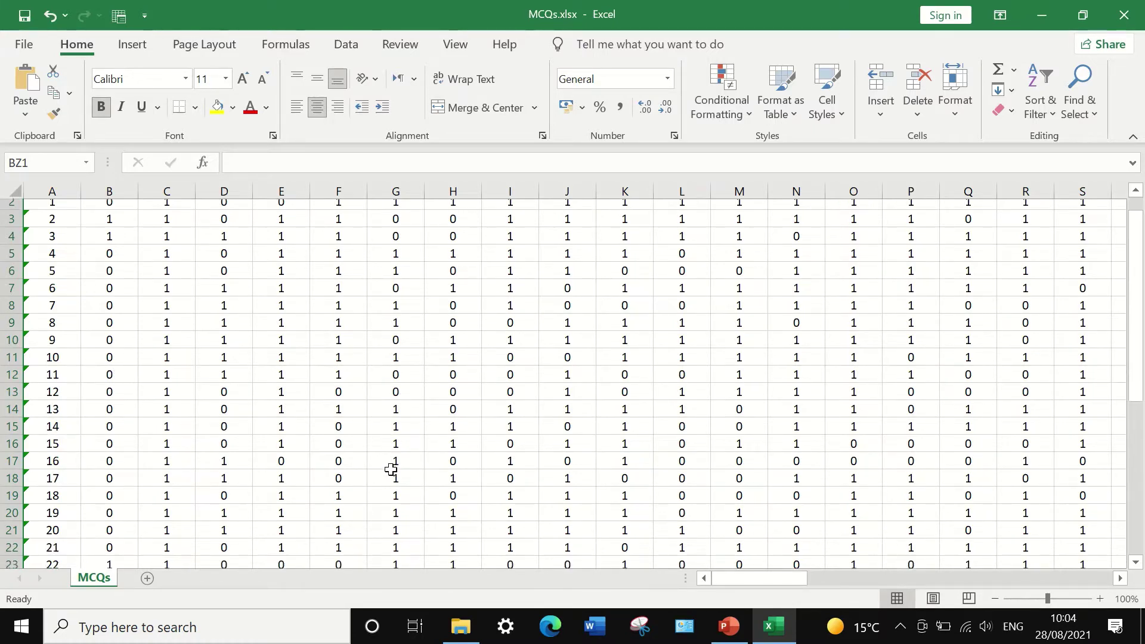
scroll(405, 481, "up", 1)
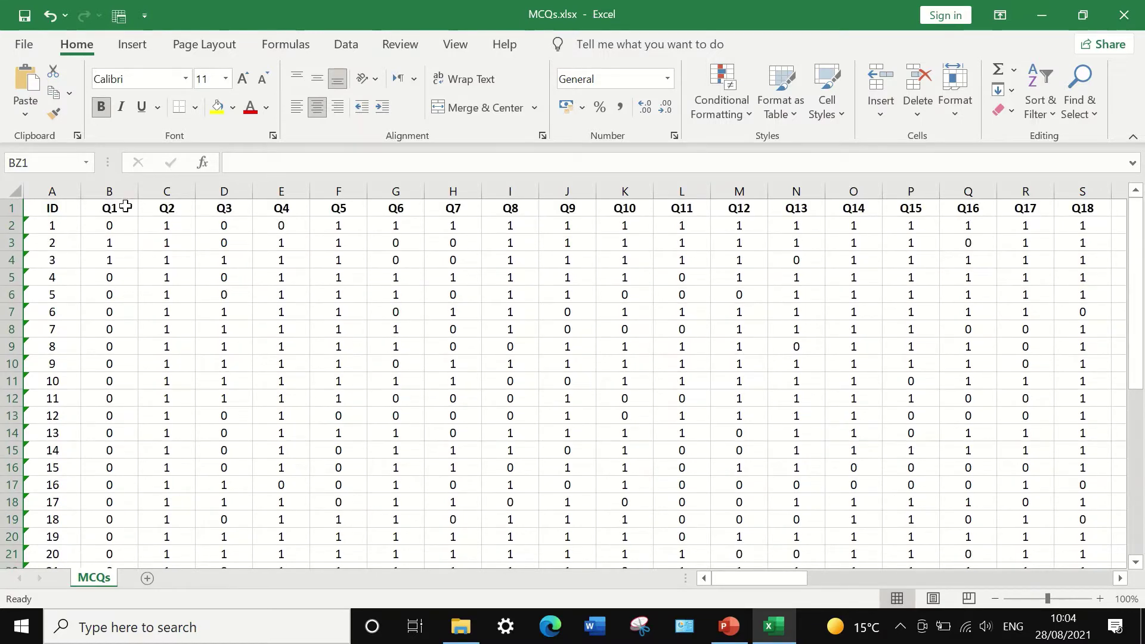
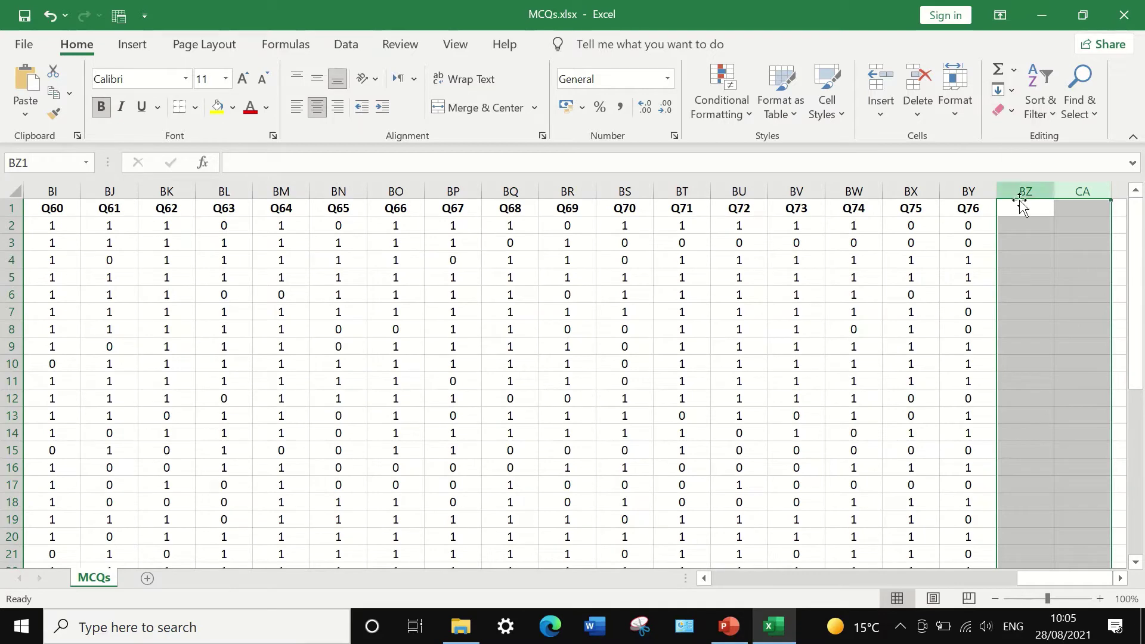
Enter the heading "Total Score" in cell BZ1, next to the Q76 column
left_click(1024, 208)
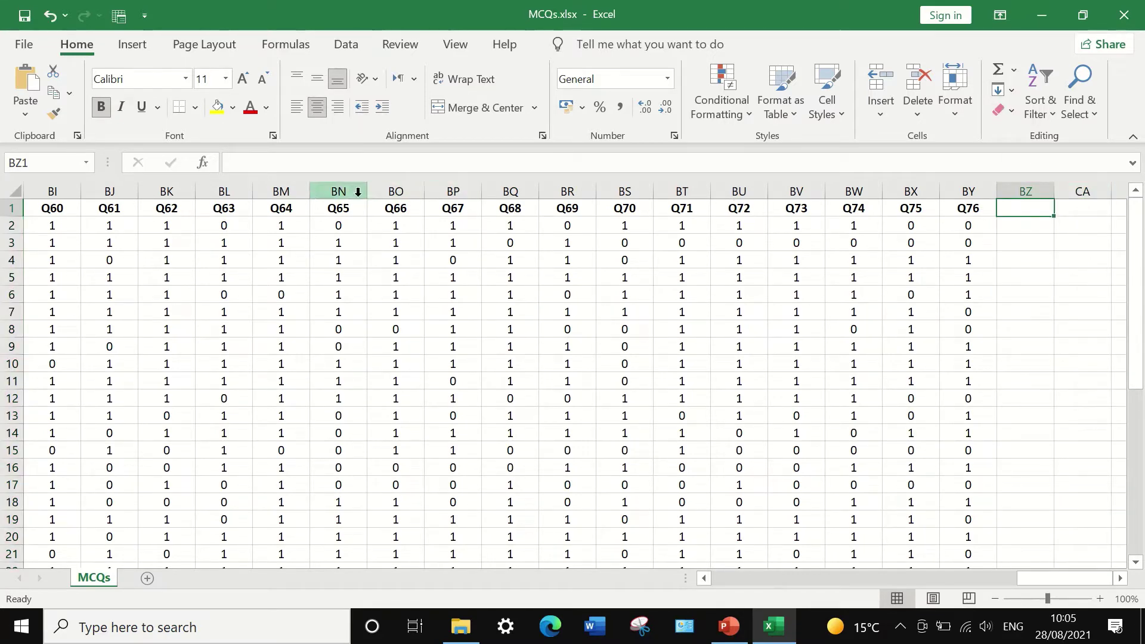
left_click(309, 169)
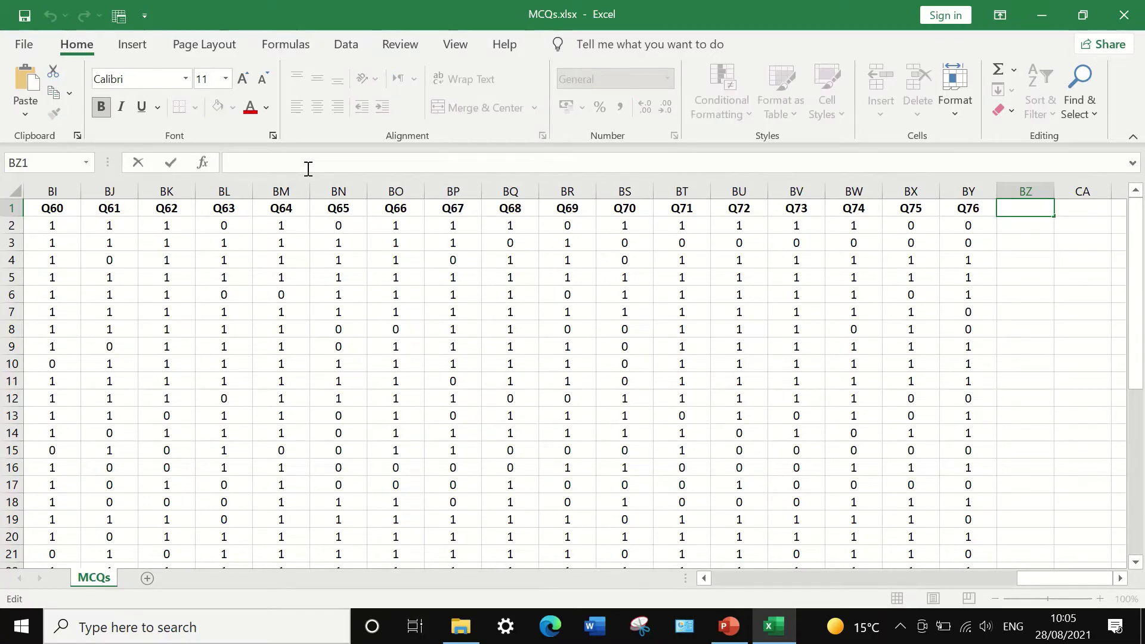
type("Tota")
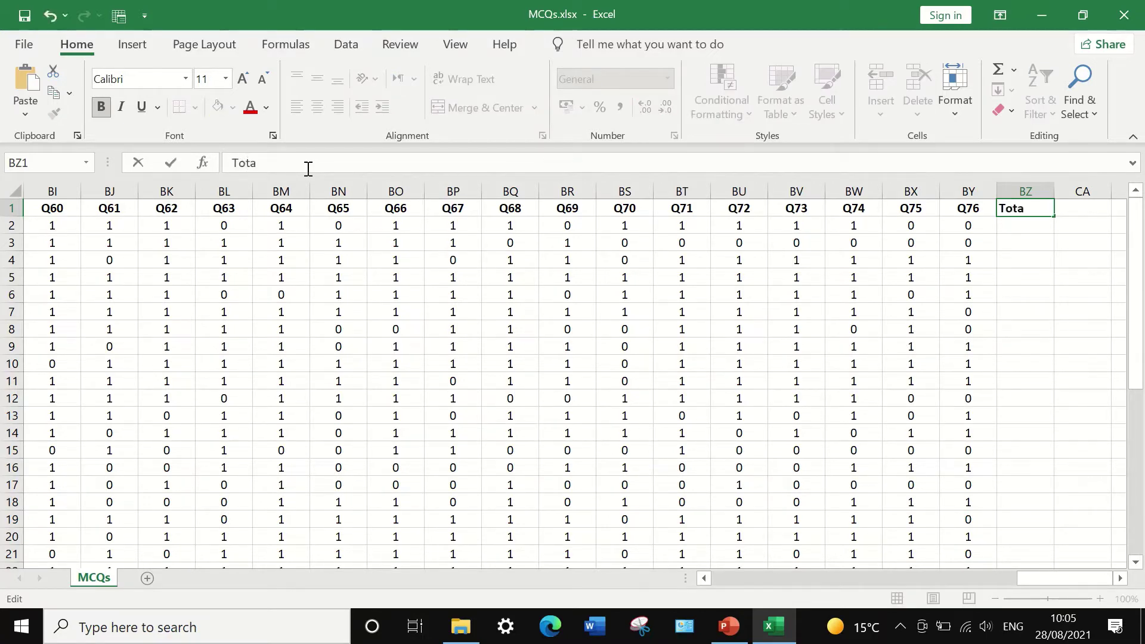
type("l Score")
left_click(1027, 241)
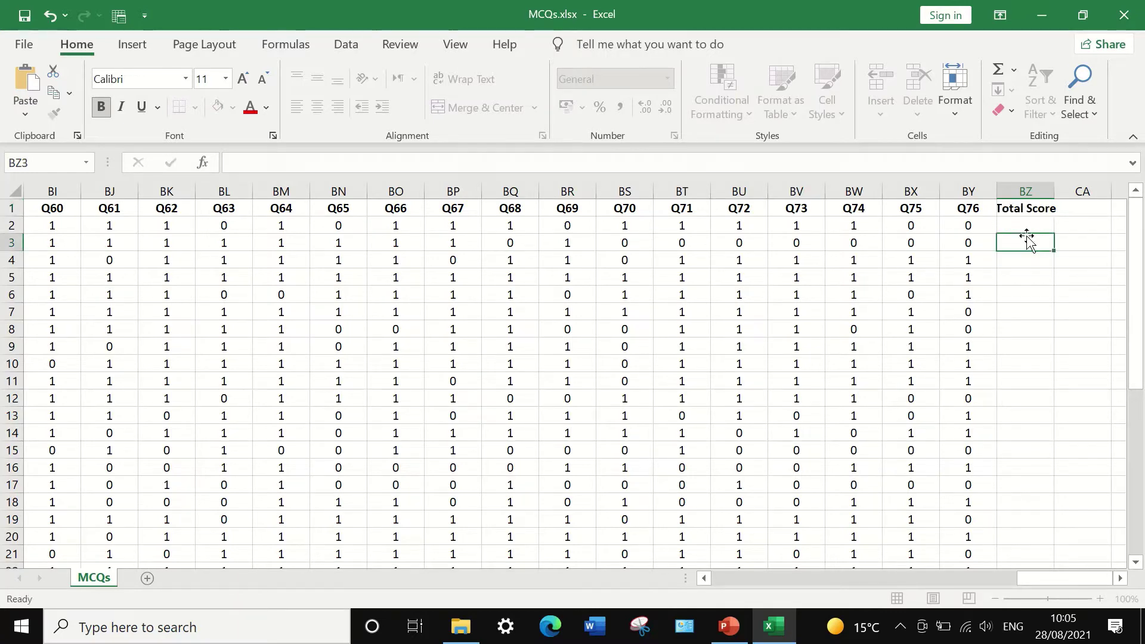
left_click(1029, 210)
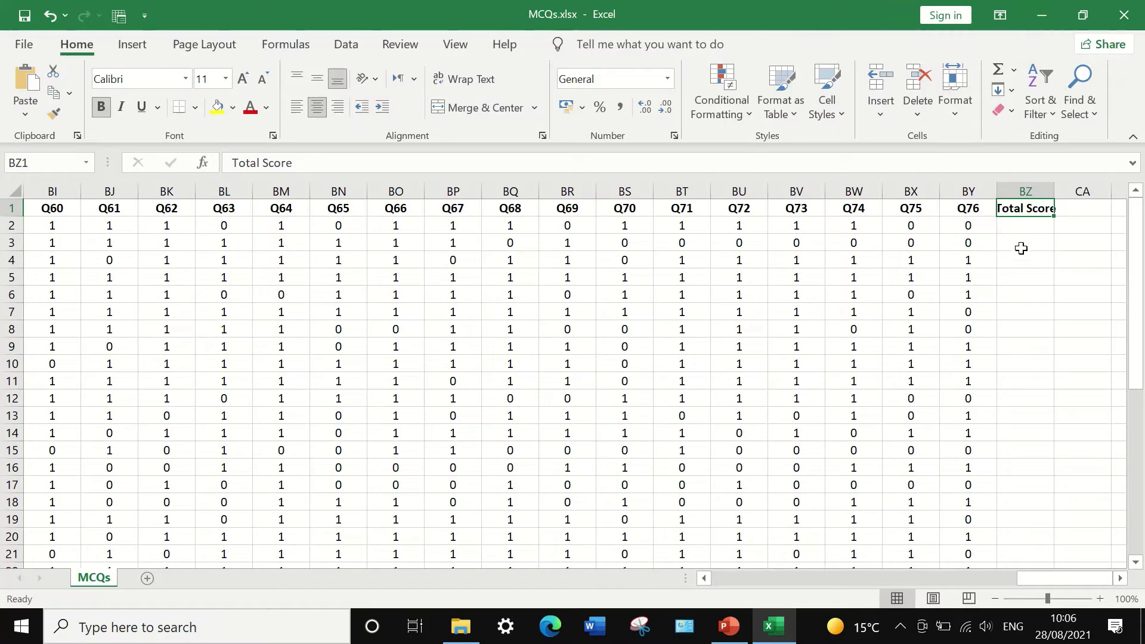
Calculate the first student's percentage score in BZ2 with the formula =SUM(B2:BY2)/76*100
left_click(1025, 226)
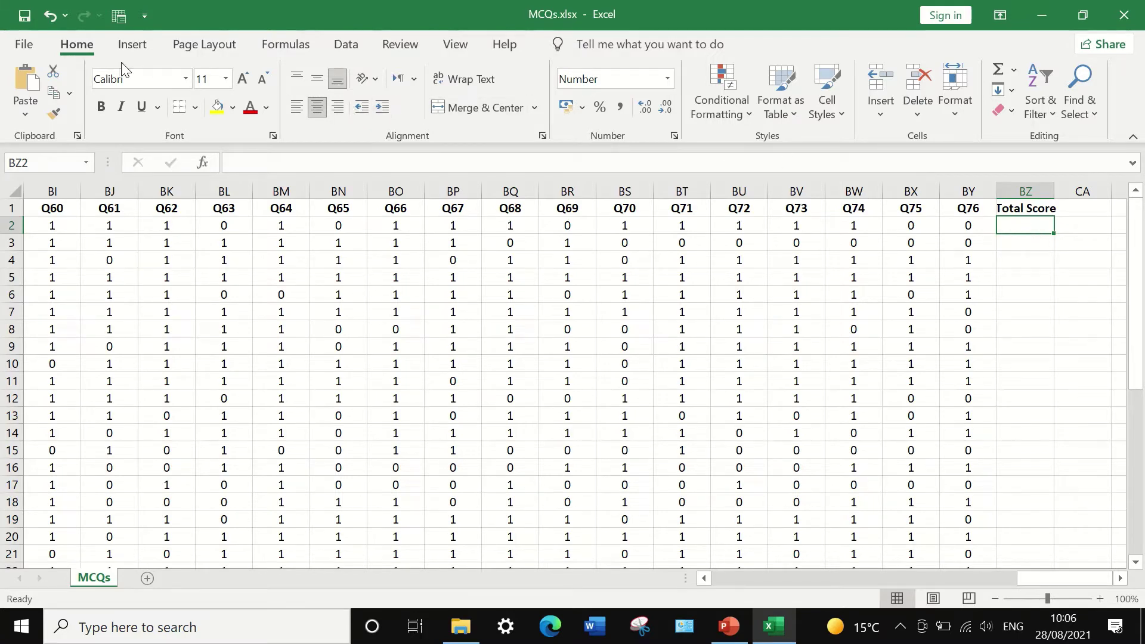
left_click(1013, 72)
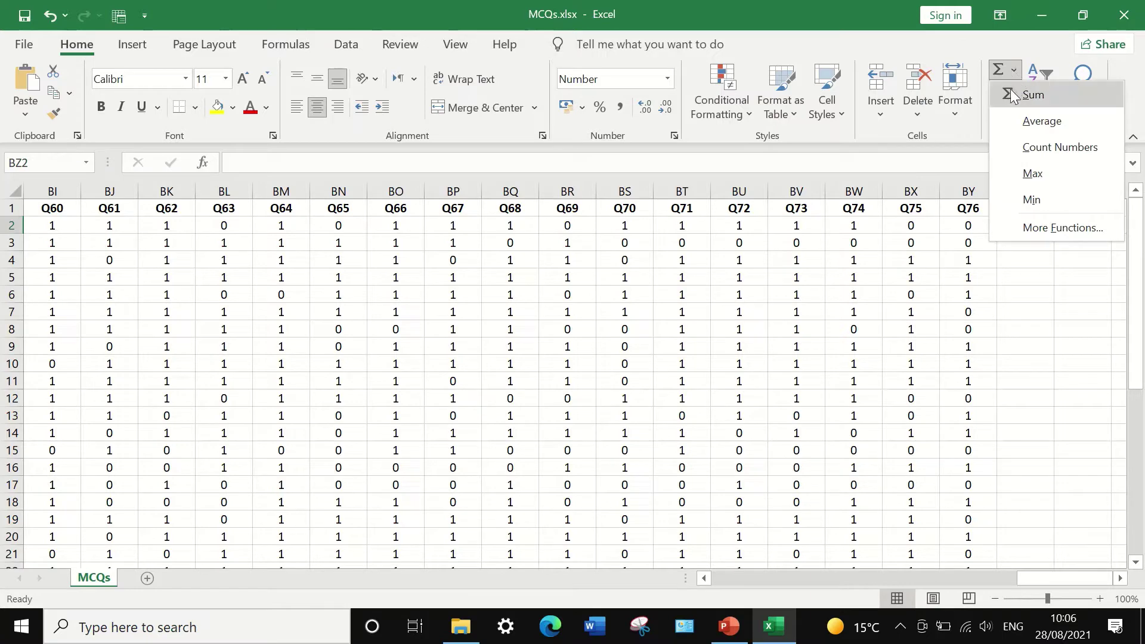
left_click(1041, 99)
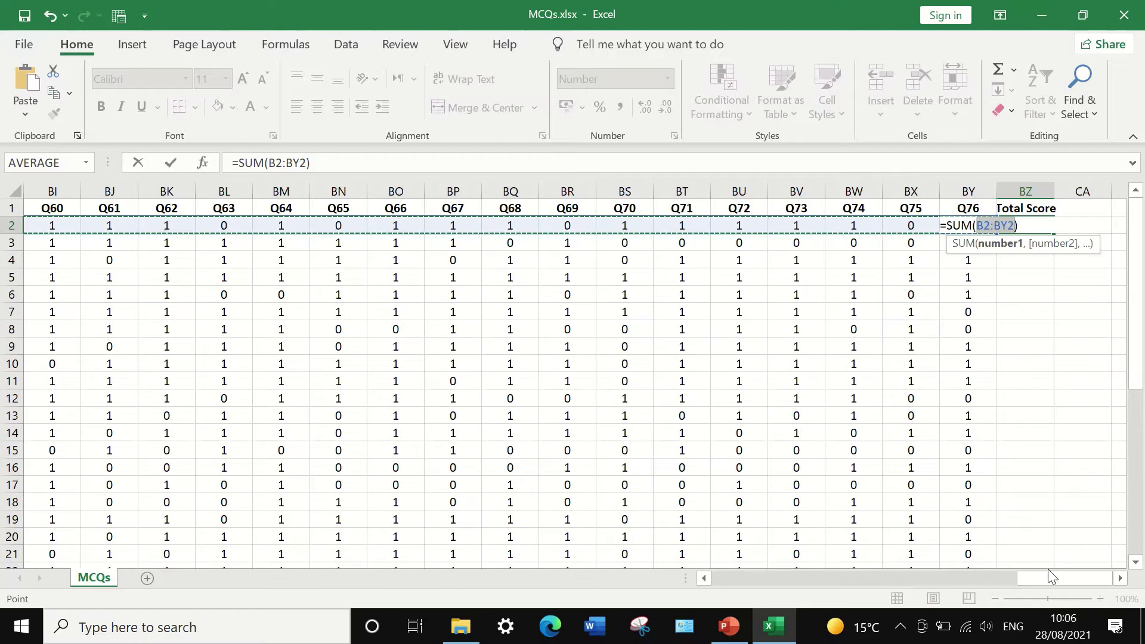
left_click_drag(1025, 574, 1143, 577)
left_click(268, 167)
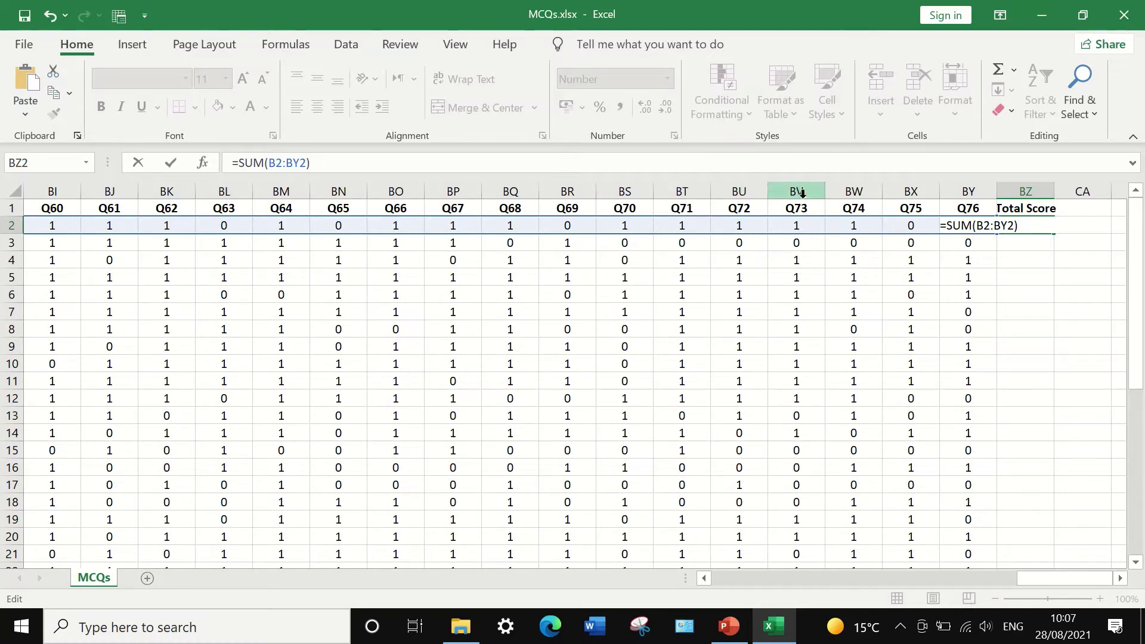
type("76*1")
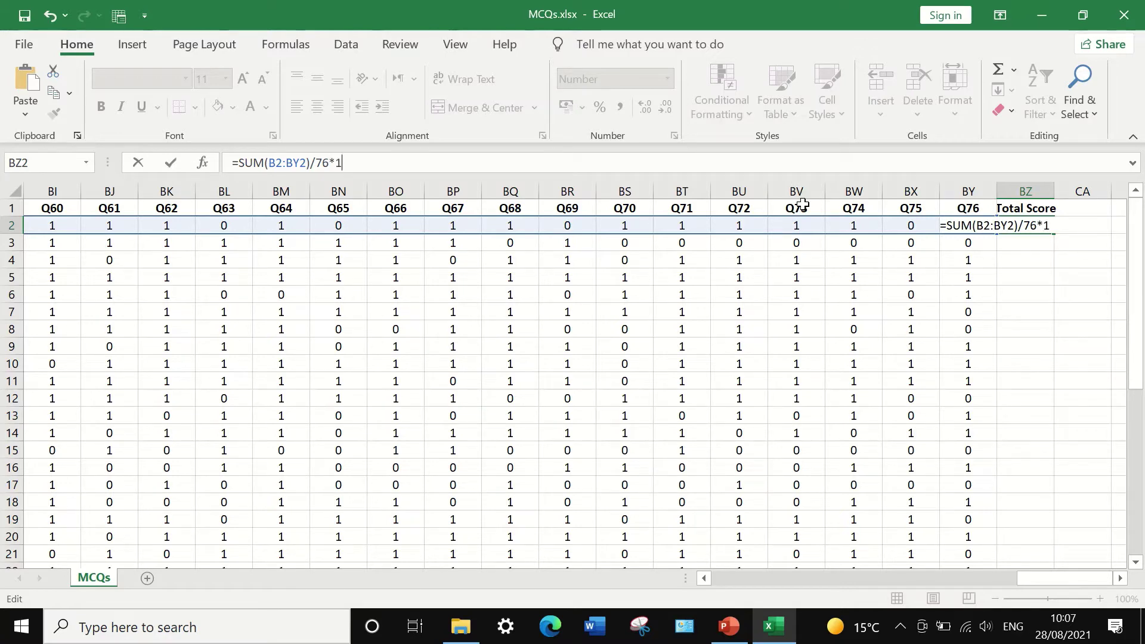
type("00")
key("Return")
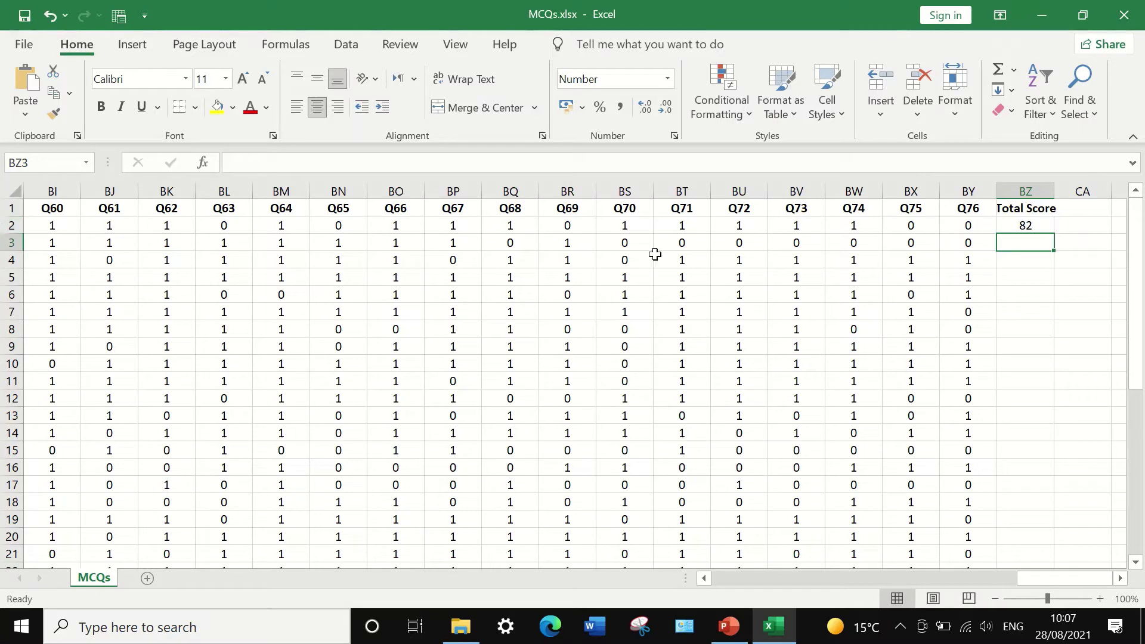
Fill the Total Score formula from BZ2 down to BZ39 and review the scores
left_click(1025, 225)
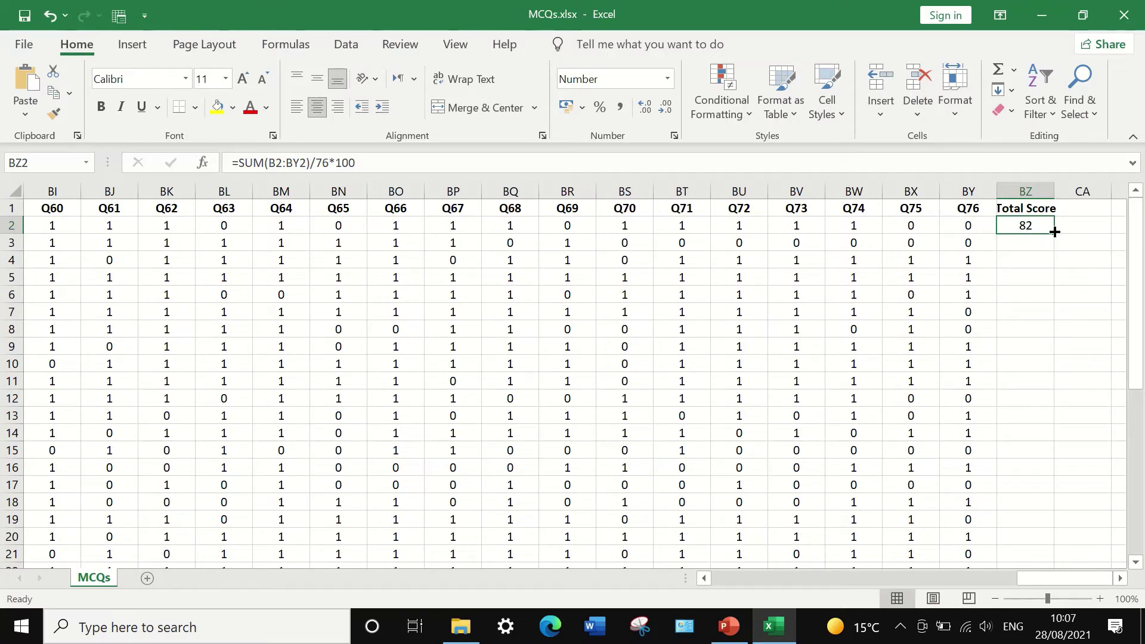
left_click_drag(1054, 231, 1043, 513)
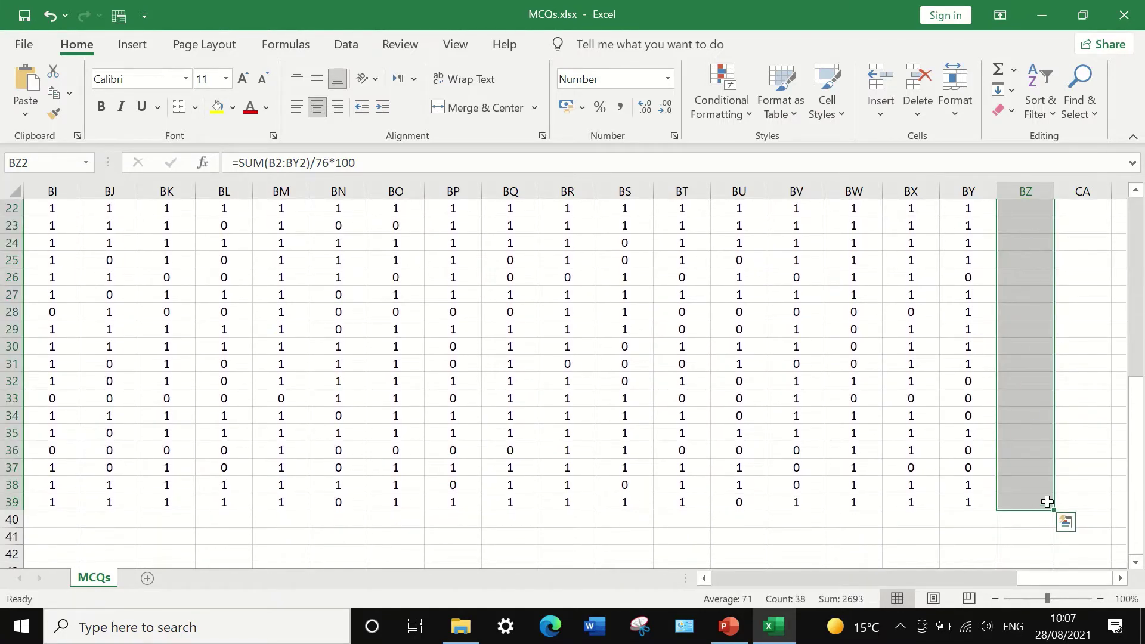
scroll(1060, 471, "up", 7)
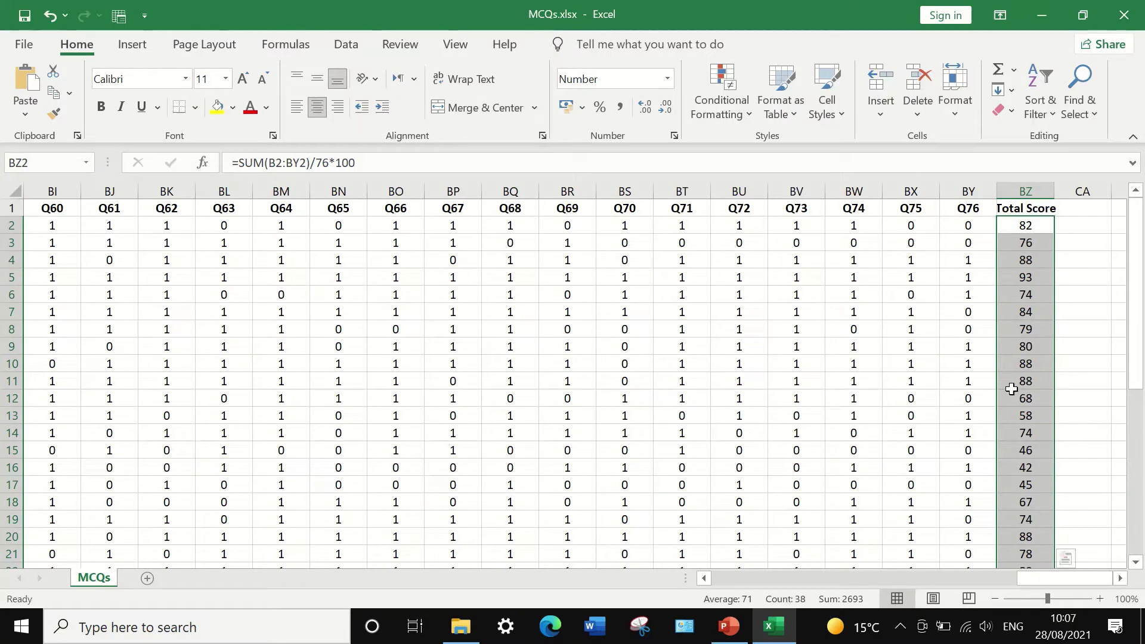
left_click_drag(1056, 578, 1134, 582)
mouse_move(1061, 579)
left_mouse_down()
mouse_move(814, 584)
mouse_move(1065, 560)
left_mouse_up()
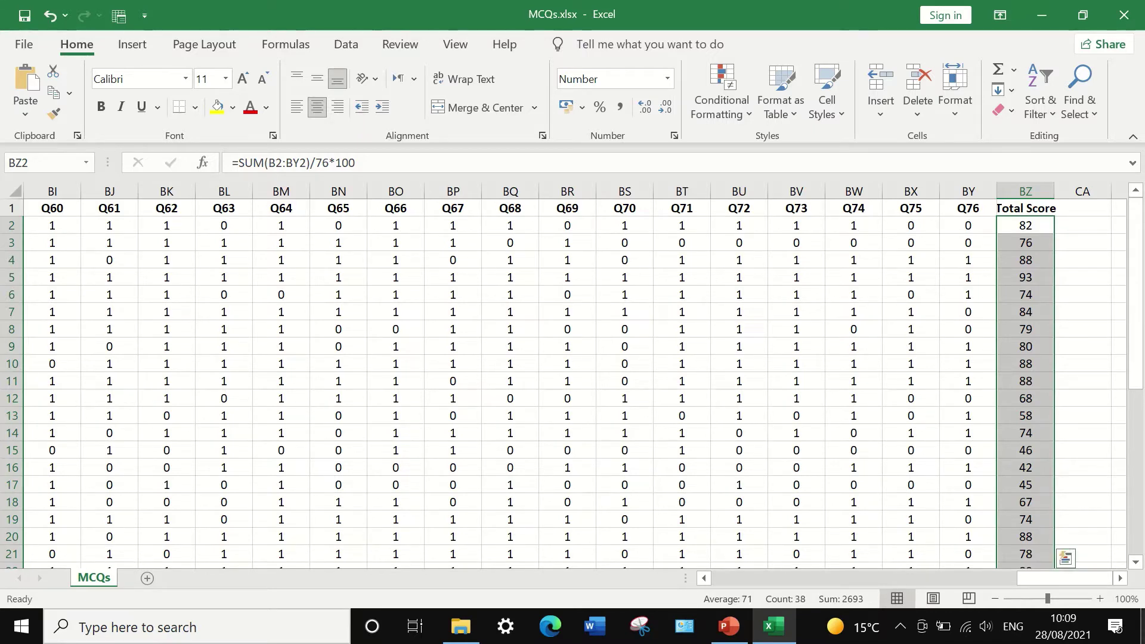
scroll(1039, 481, "down", 1)
scroll(1039, 481, "up", 1)
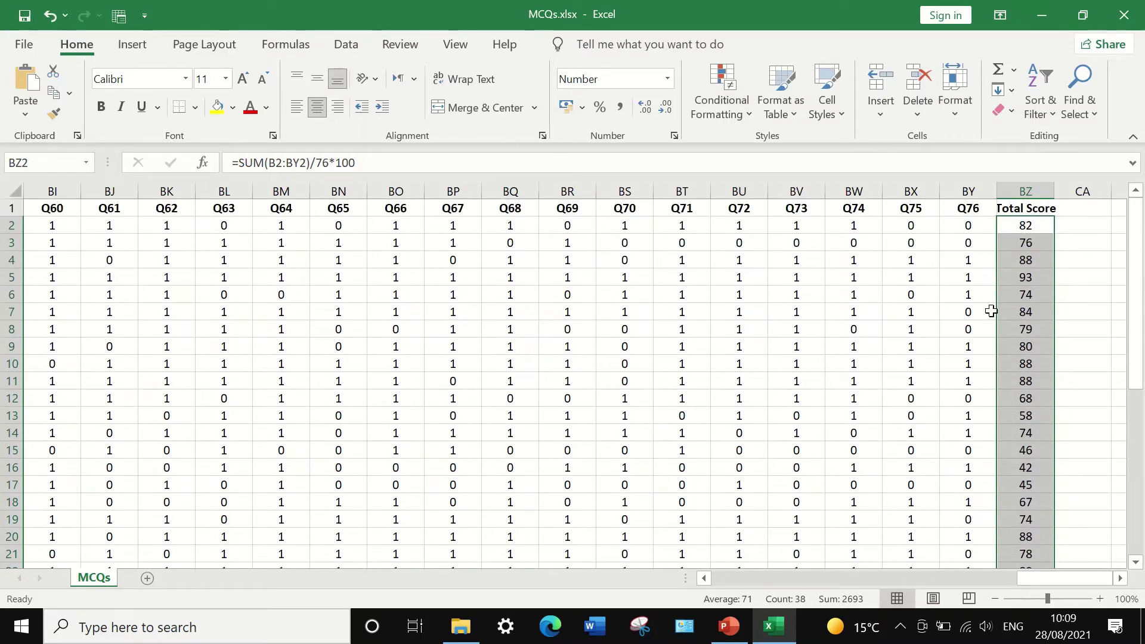
Open the Excel Add-ins manager from the program options and apply it with Analysis ToolPak enabled
left_click(352, 47)
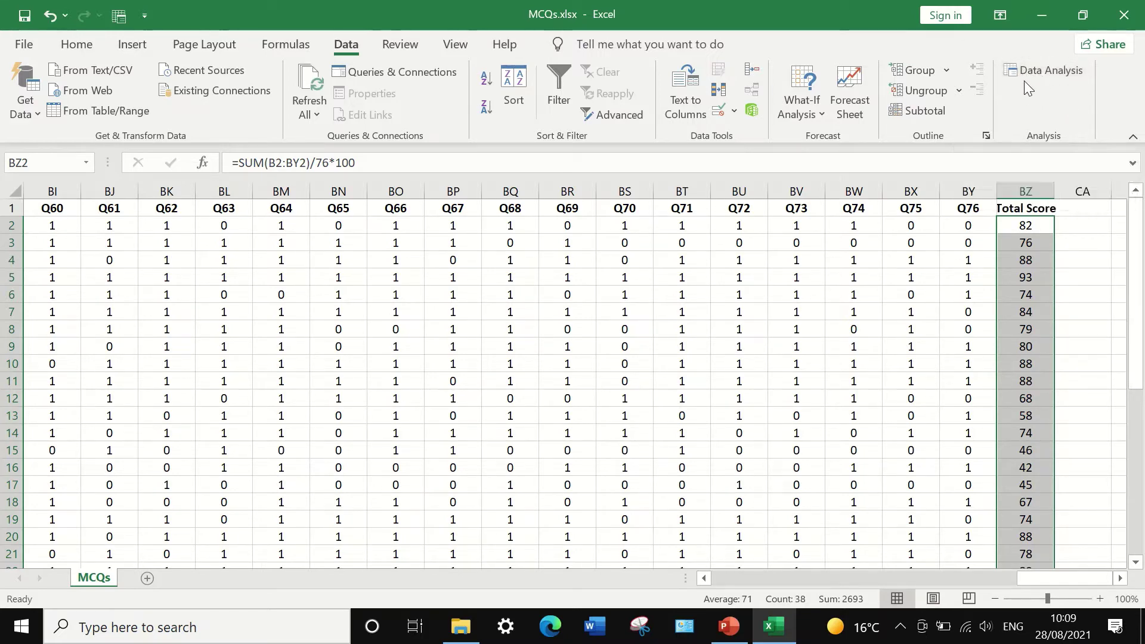
left_click(24, 45)
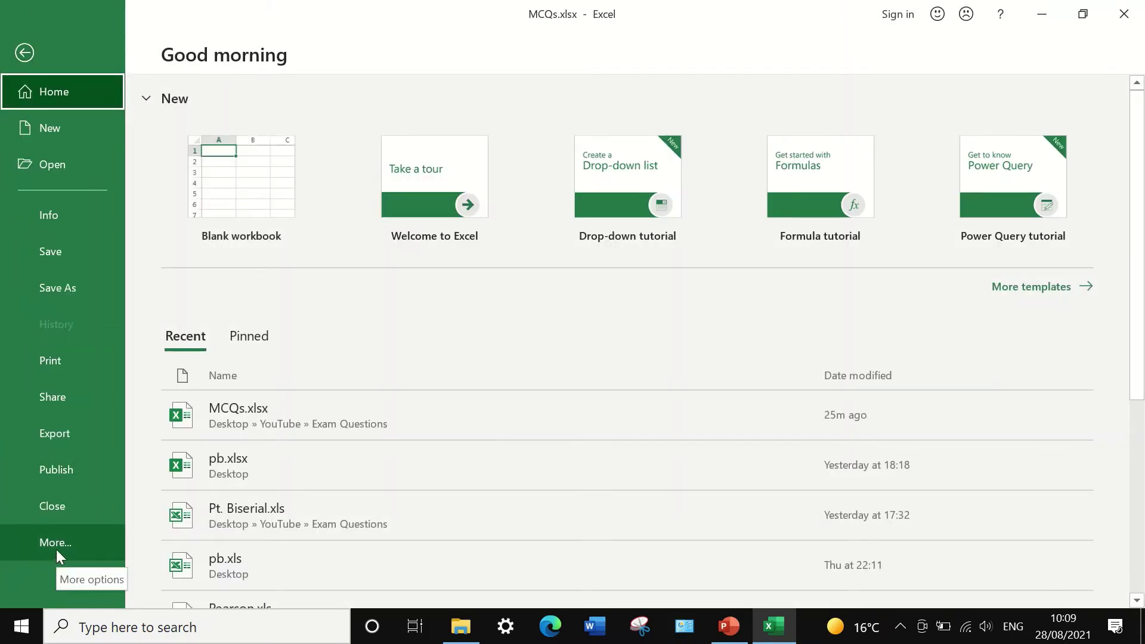
left_click(56, 549)
left_click(161, 543)
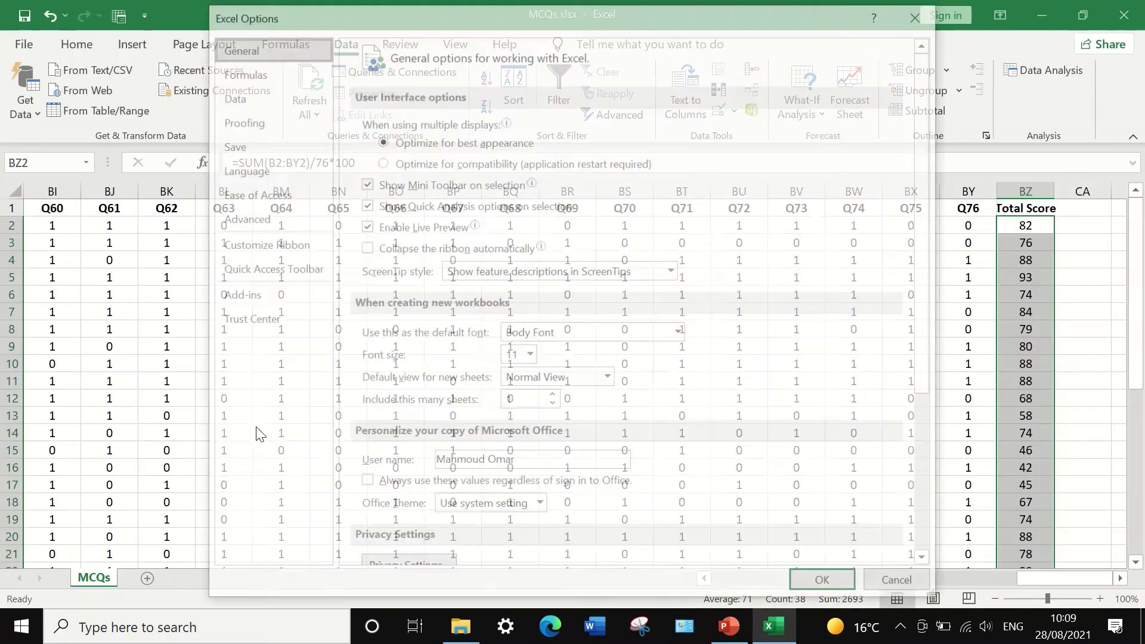
left_click(222, 295)
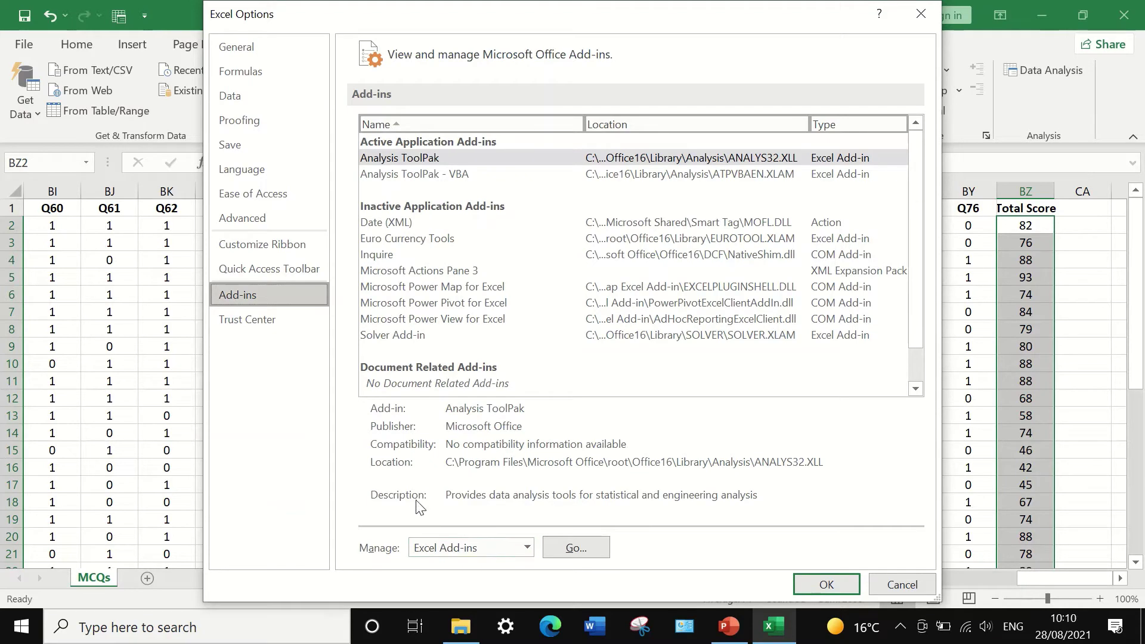
left_click(572, 548)
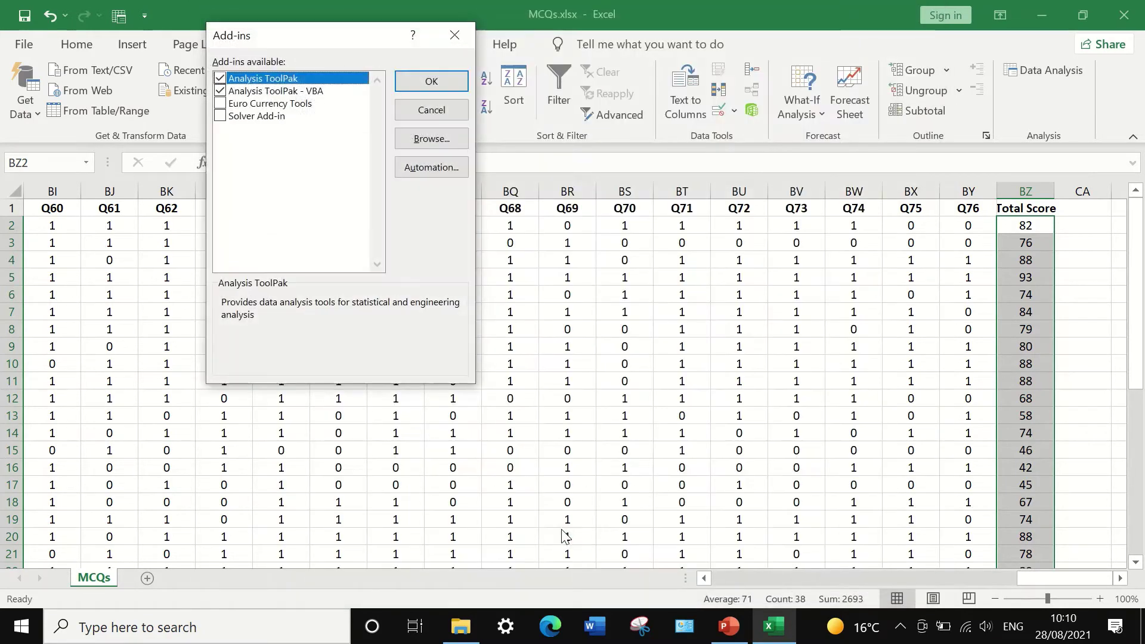
left_click(220, 79)
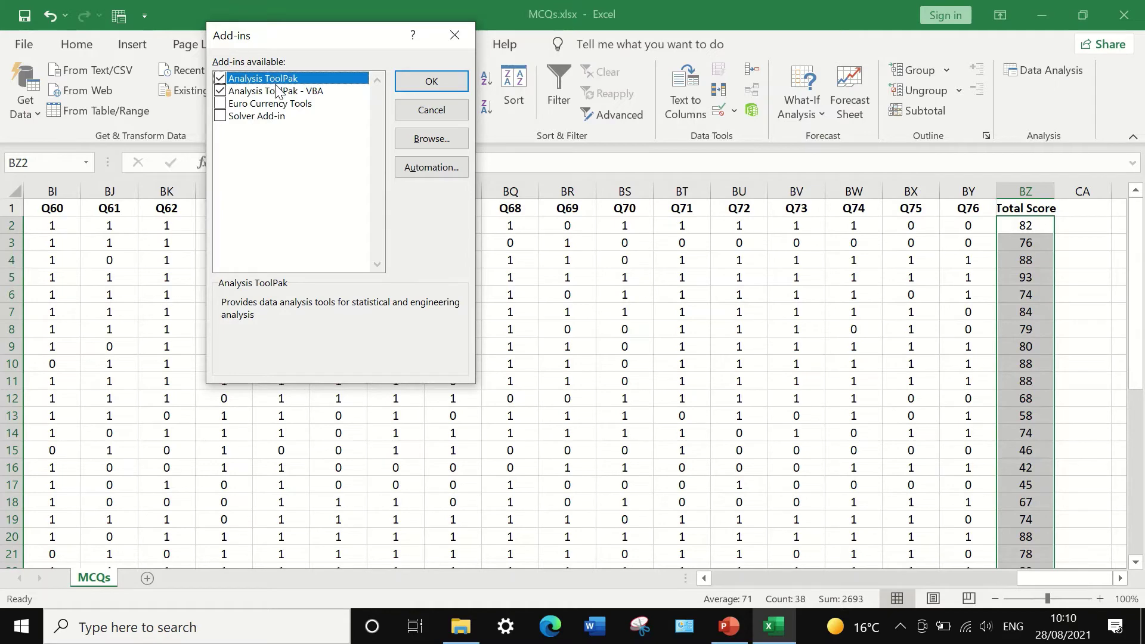
left_click(431, 81)
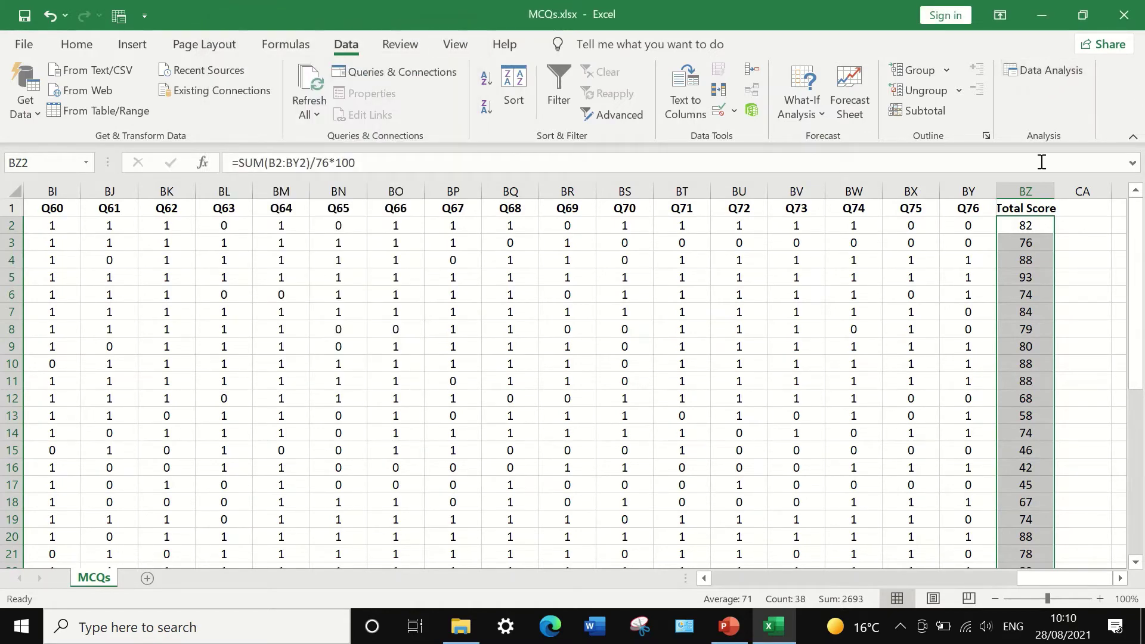
Start the Correlation tool from the Data Analysis tools and move its dialog aside
left_click(1033, 74)
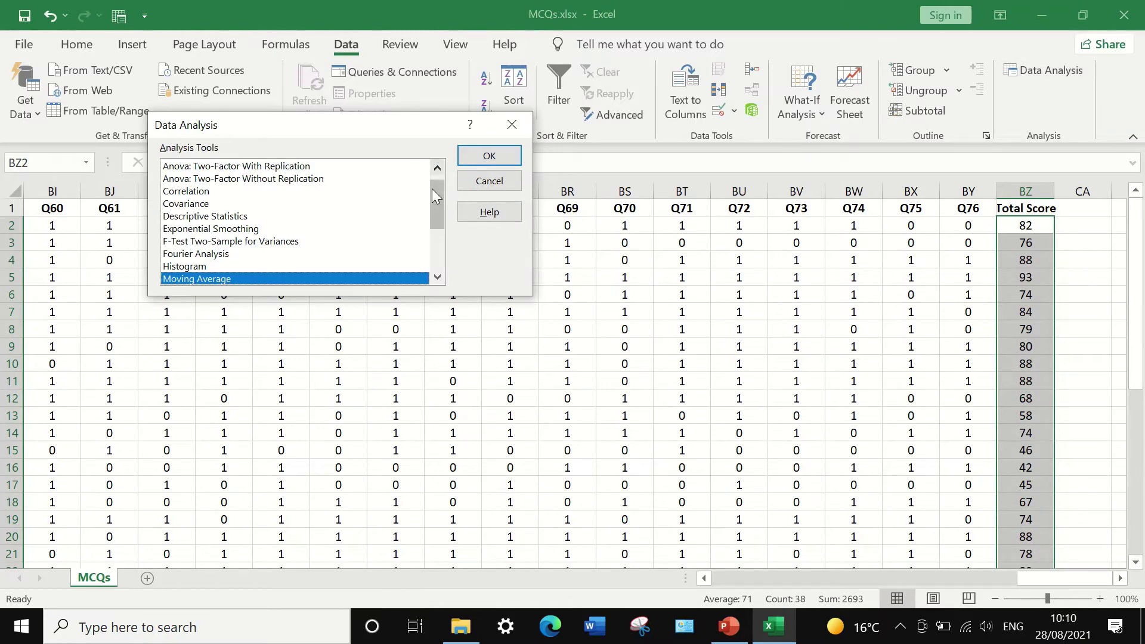
mouse_move(437, 193)
left_mouse_down()
mouse_move(419, 243)
mouse_move(431, 172)
left_mouse_up()
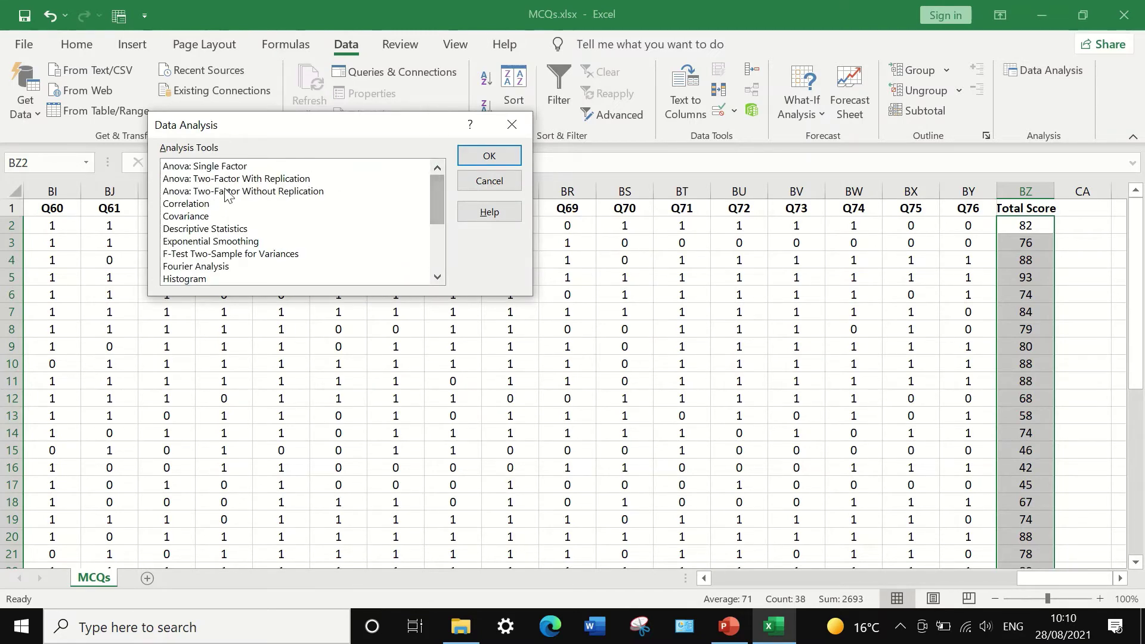
left_click(201, 205)
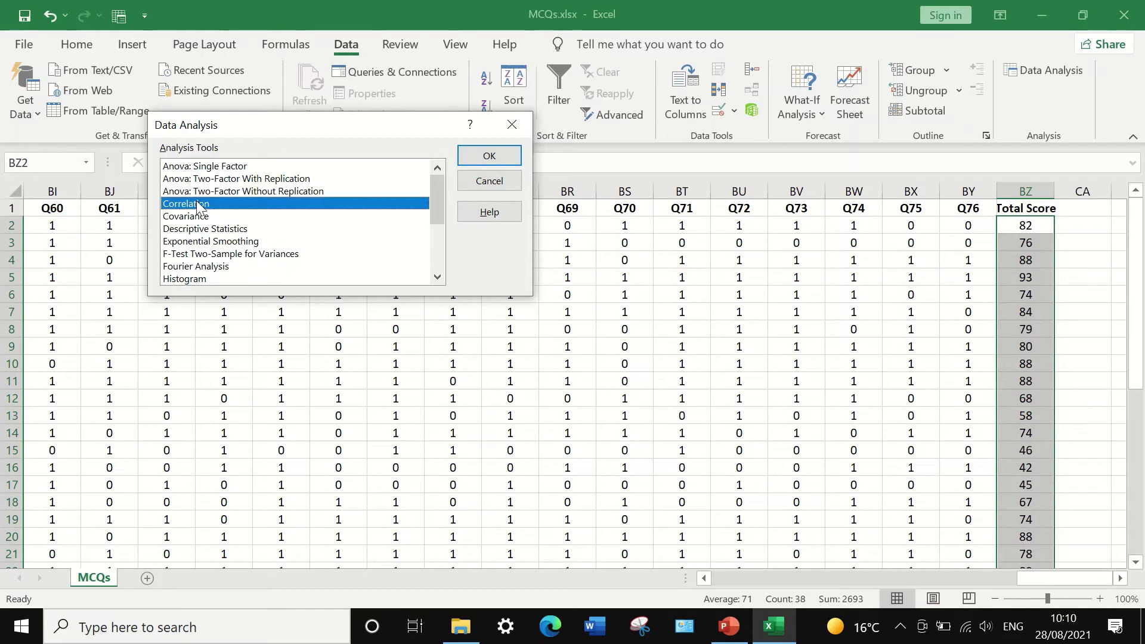
left_click(484, 158)
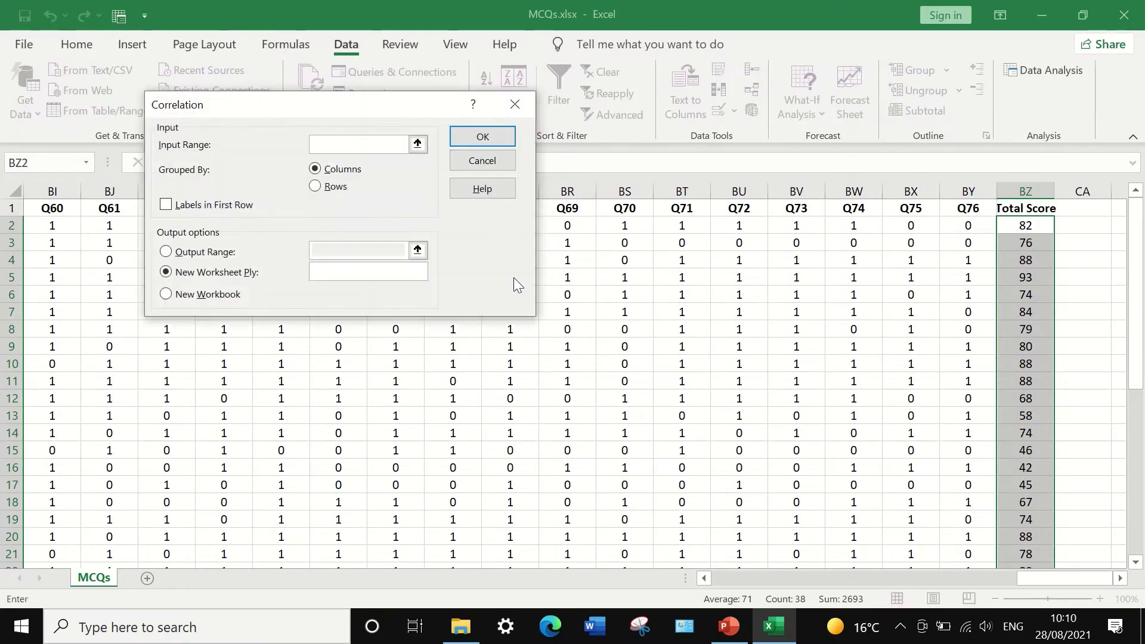
left_click_drag(332, 107, 270, 115)
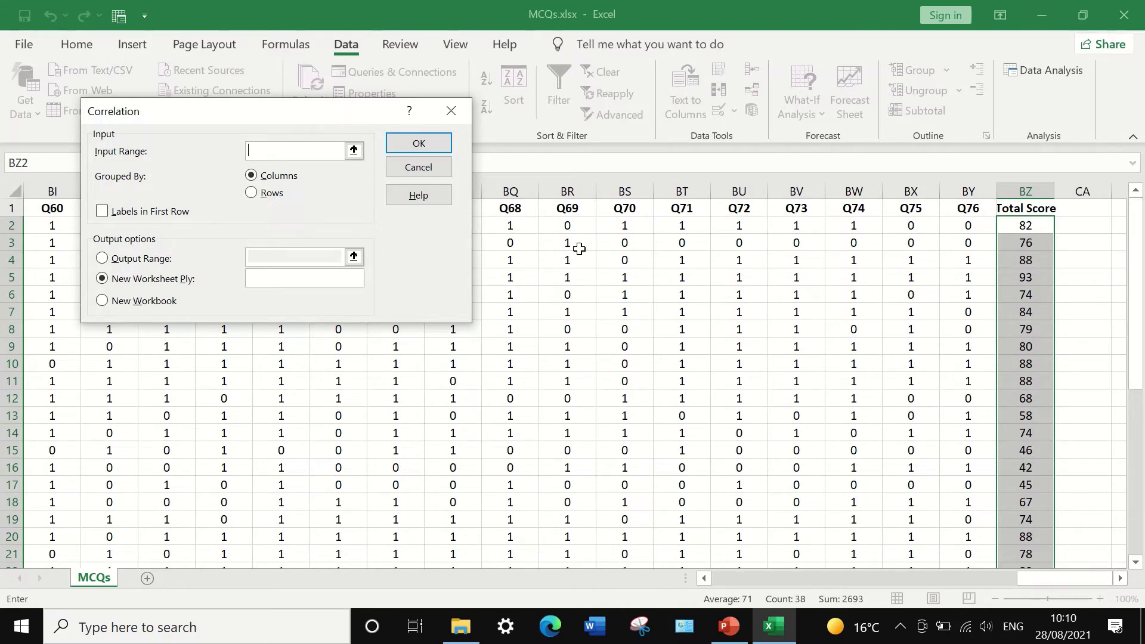
Run the correlation on $B$1:$BZ$39, grouped by columns with labels in the first row, and output it to a new worksheet
left_click(353, 150)
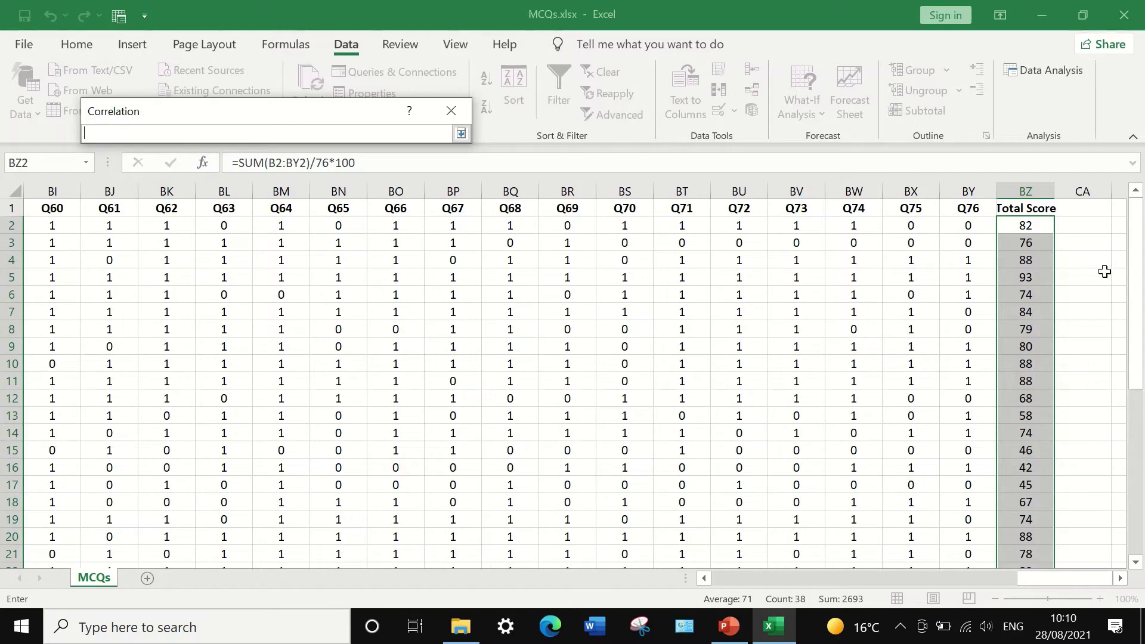
left_click(1025, 208)
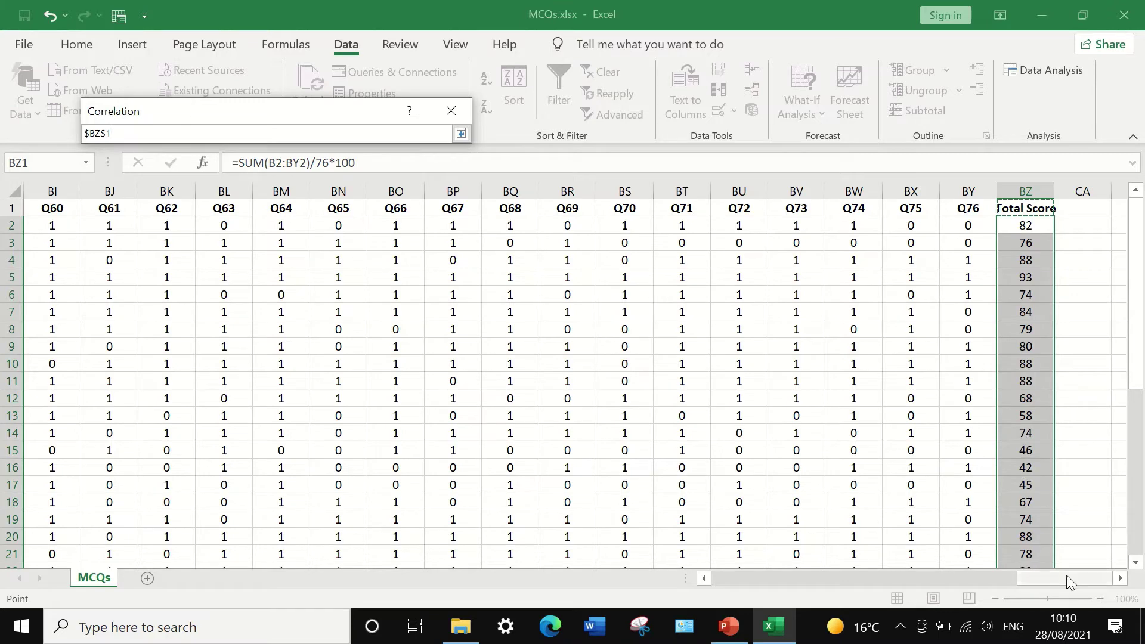
left_click_drag(1066, 578, 762, 576)
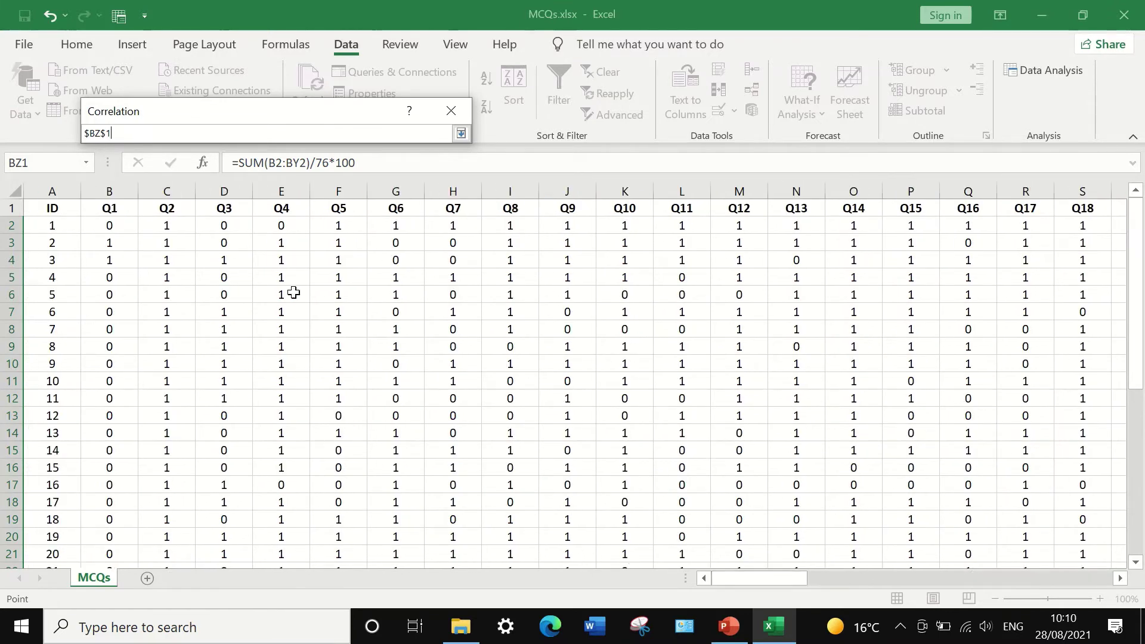
left_click(110, 209, "shift")
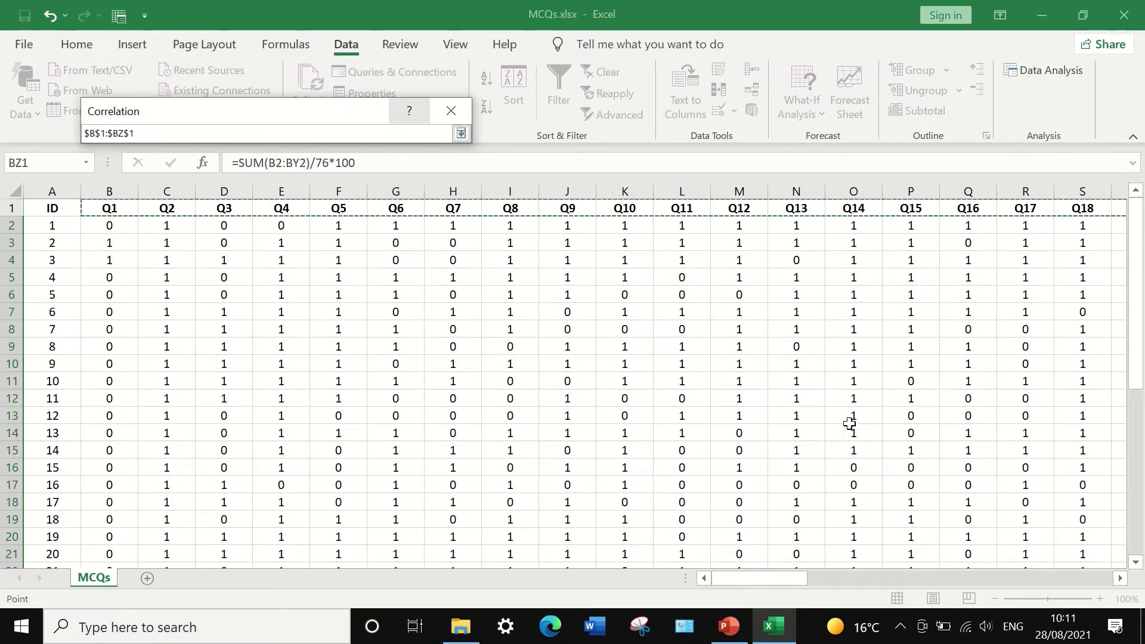
left_click_drag(789, 576, 652, 455)
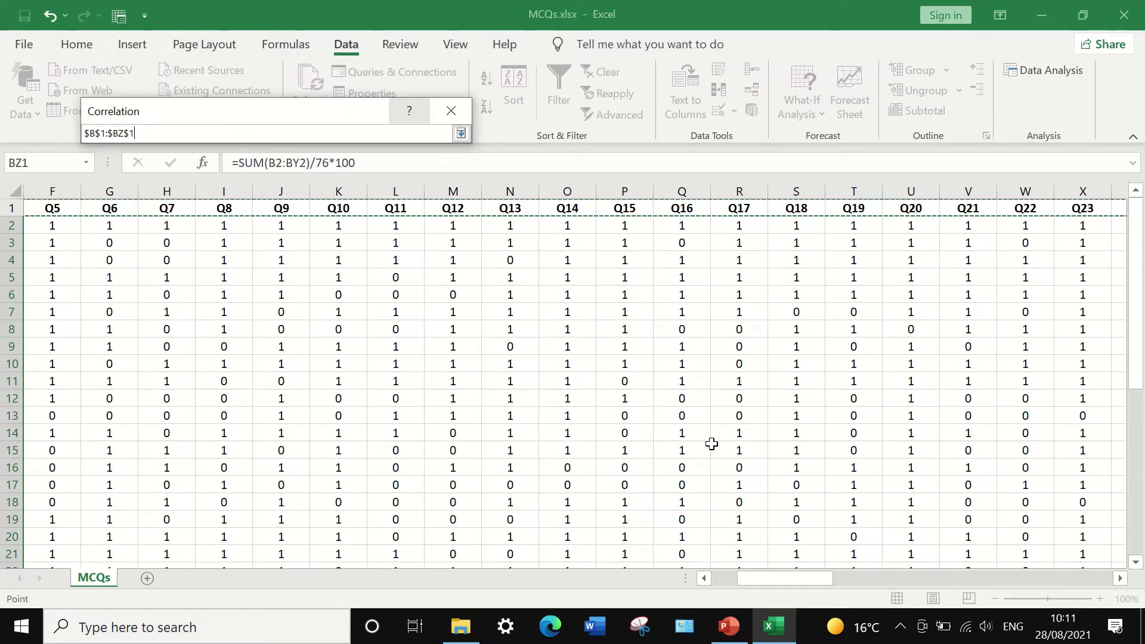
key("ctrl+shift+Down")
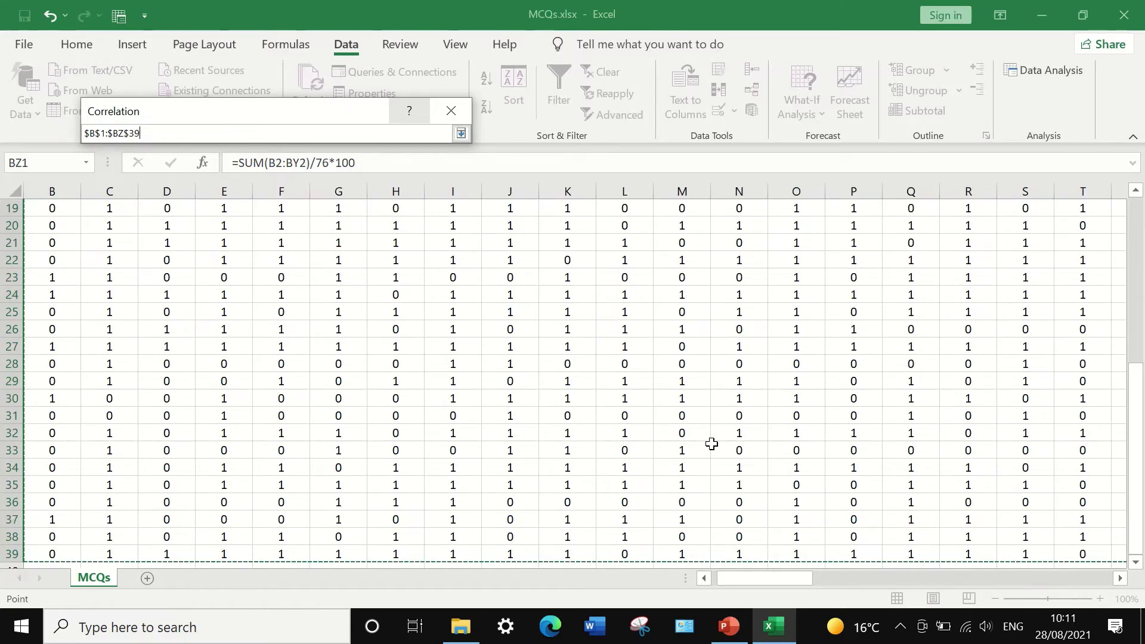
scroll(712, 444, "up", 6)
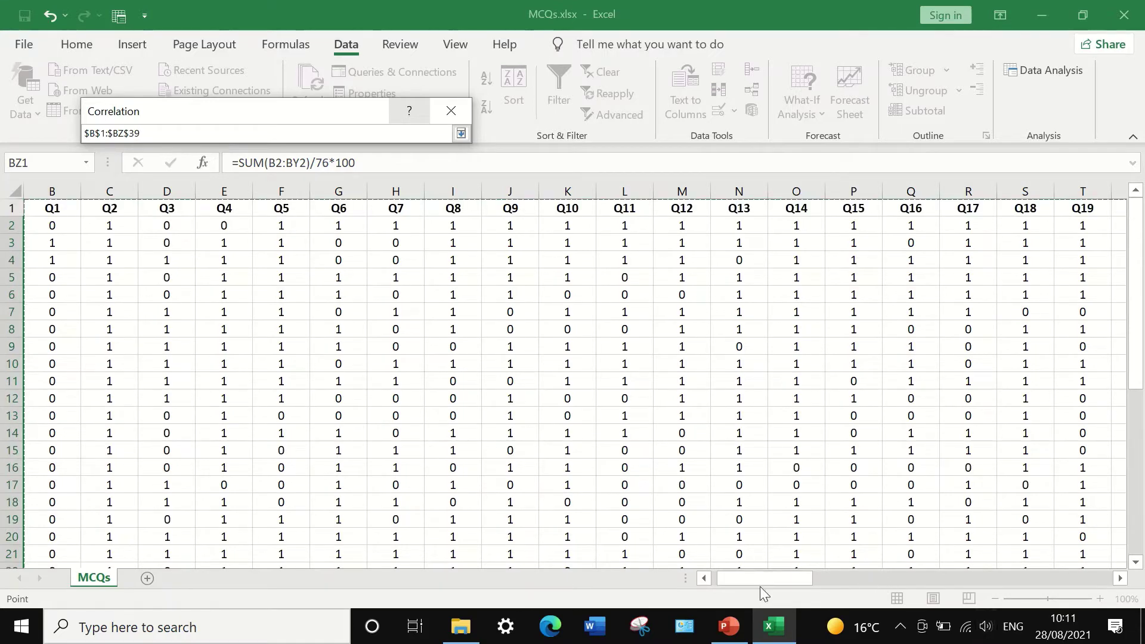
left_click_drag(758, 584, 883, 577)
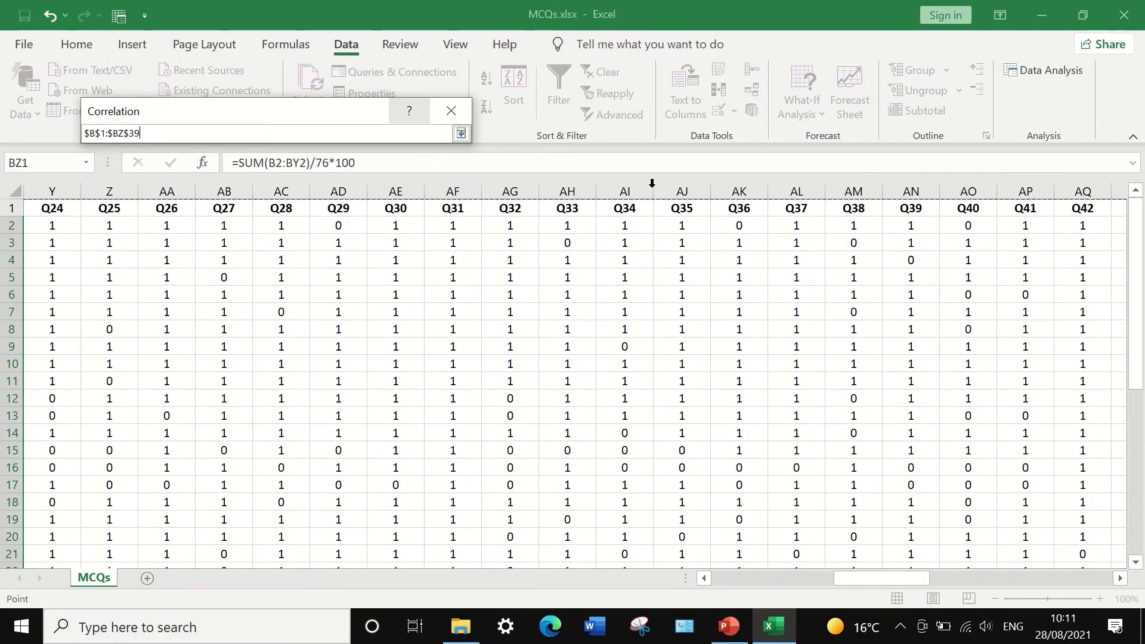
left_click(462, 132)
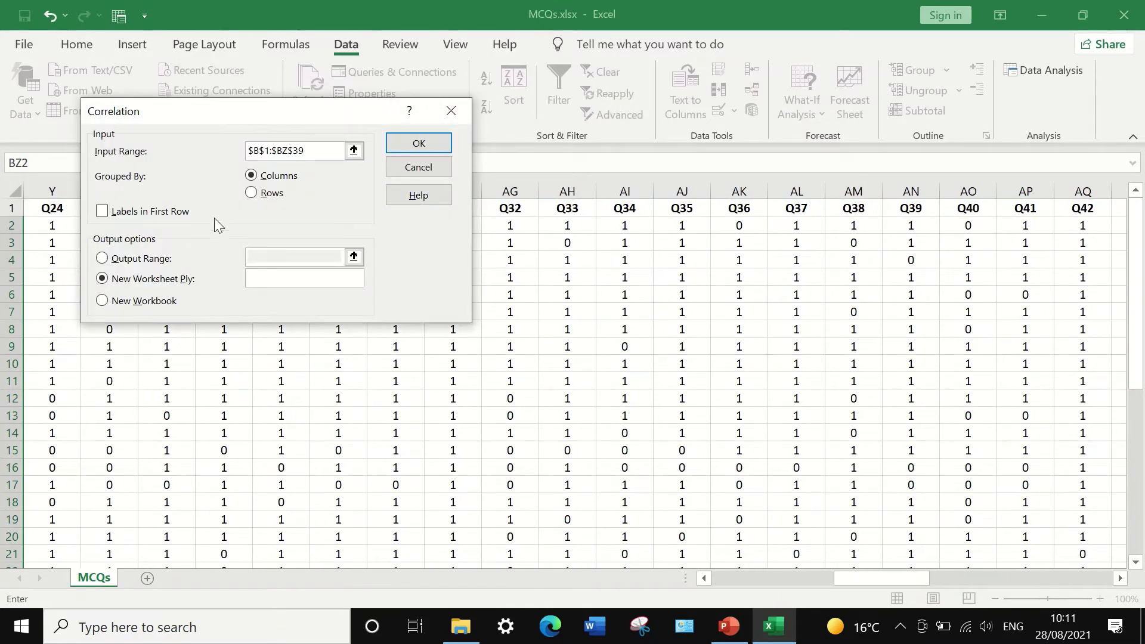
left_click(101, 212)
left_click(419, 146)
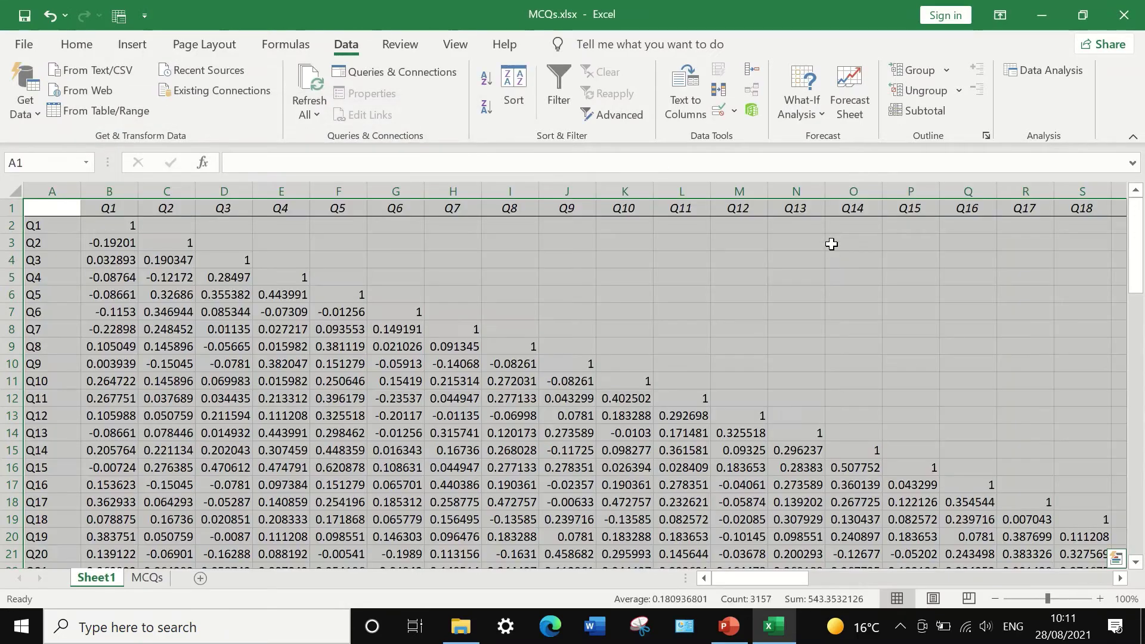
Examine the correlation matrix on Sheet1, from the Q1 row through to the Total Score row
scroll(843, 310, "down", 10)
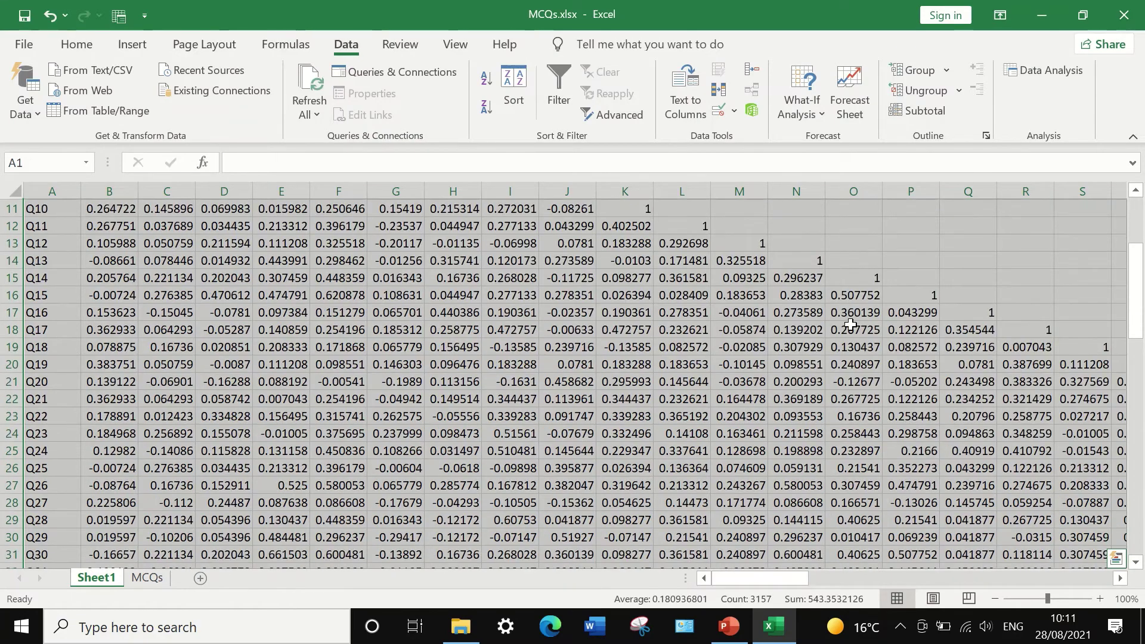
scroll(850, 323, "down", 9)
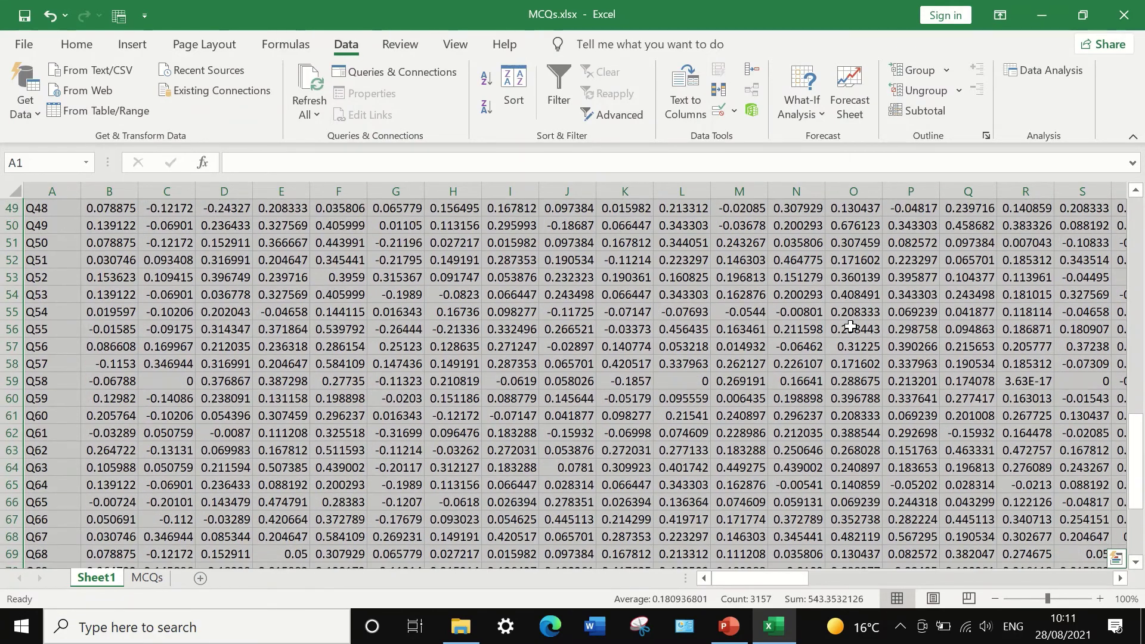
scroll(849, 327, "down", 1)
scroll(850, 327, "up", 19)
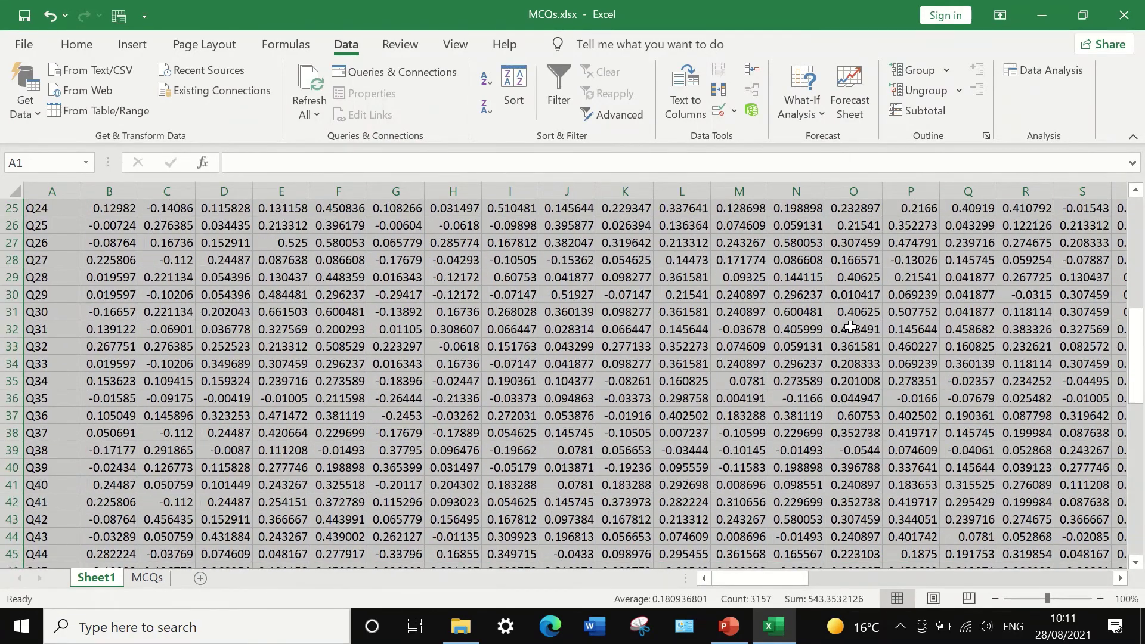
scroll(851, 327, "up", 1)
scroll(851, 326, "down", 4)
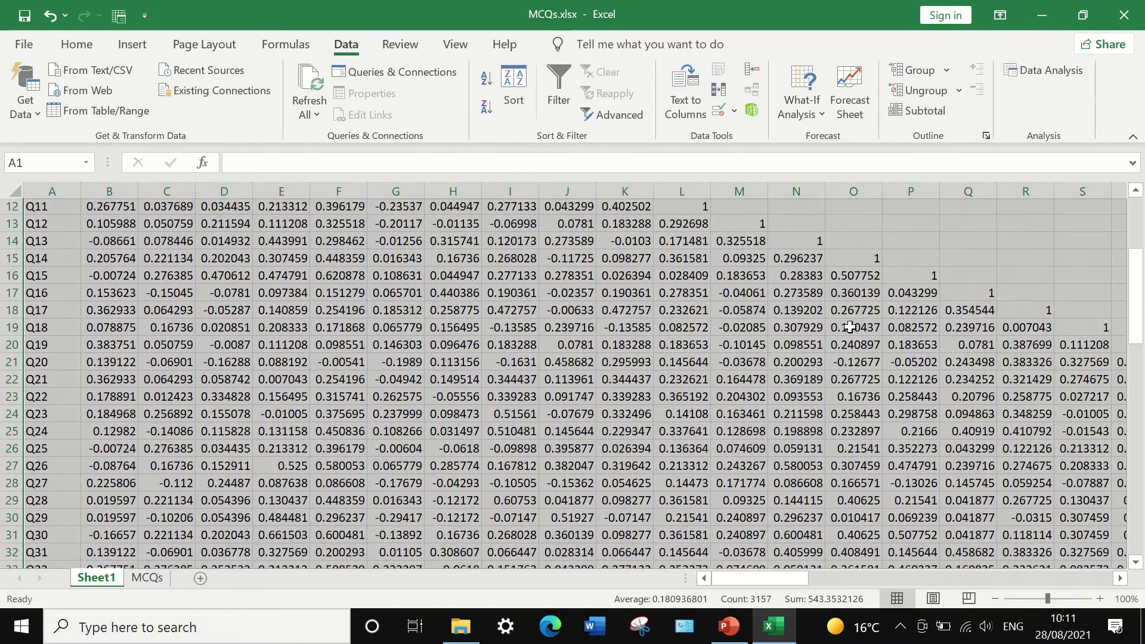
scroll(851, 327, "up", 4)
scroll(125, 333, "down", 8)
scroll(125, 333, "down", 13)
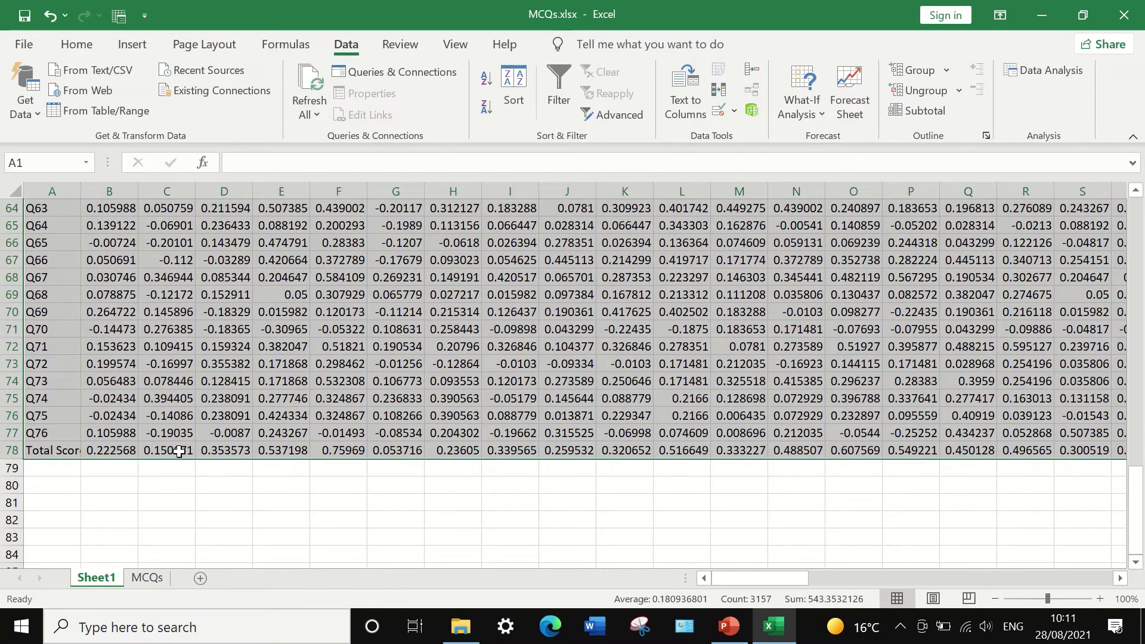
scroll(167, 436, "up", 19)
scroll(164, 418, "up", 2)
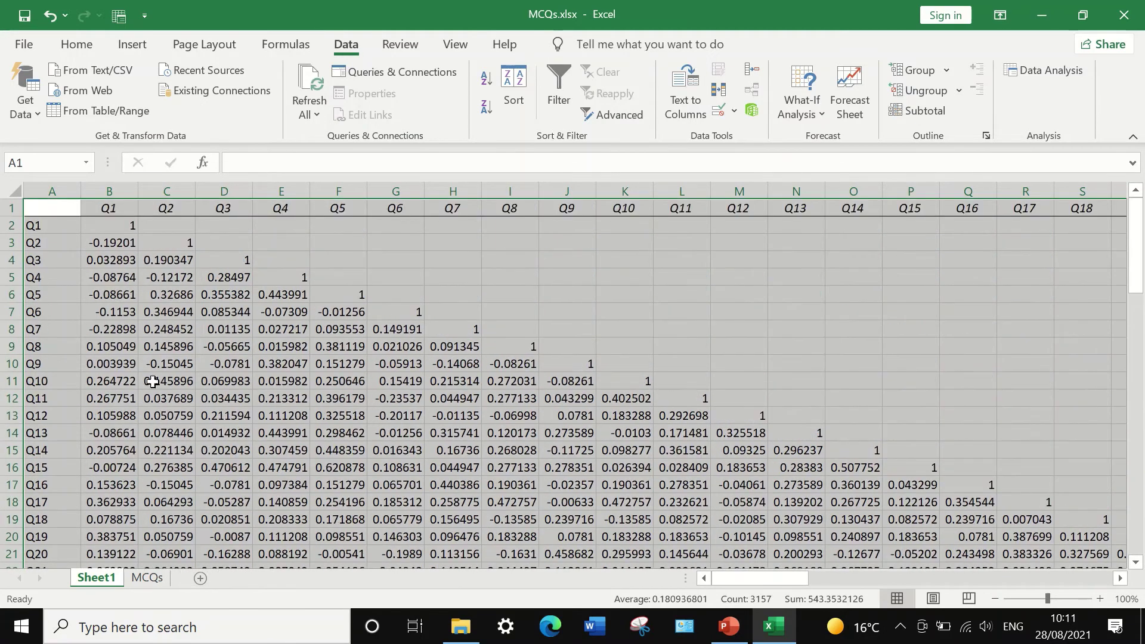
scroll(703, 549, "down", 4)
mouse_move(770, 577)
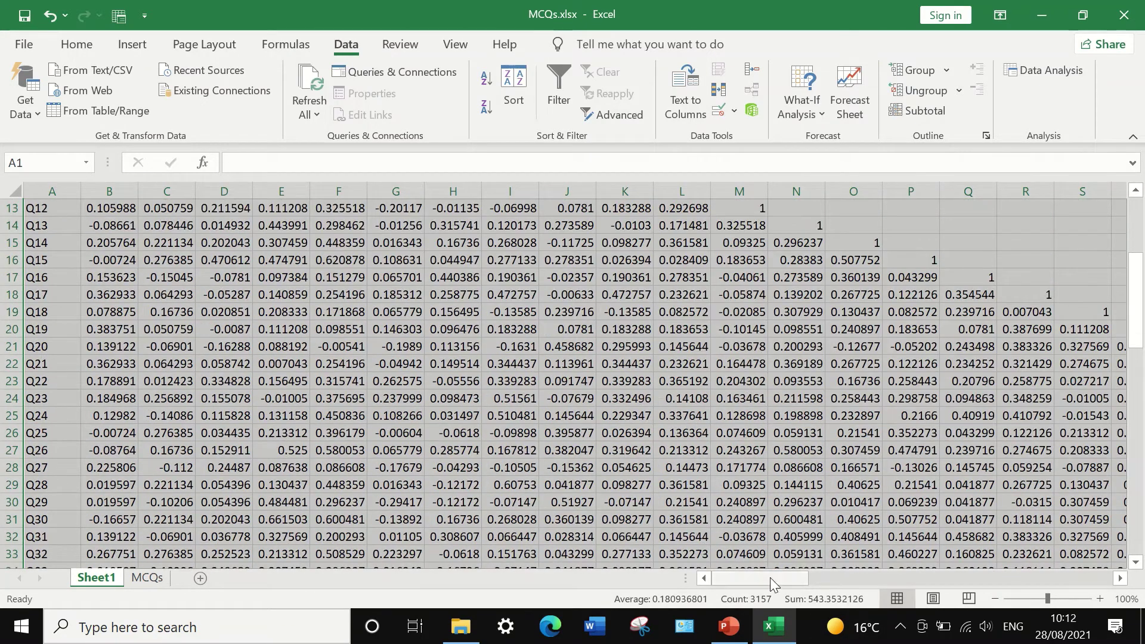
left_click_drag(770, 577, 705, 579)
scroll(315, 430, "down", 9)
scroll(316, 430, "down", 20)
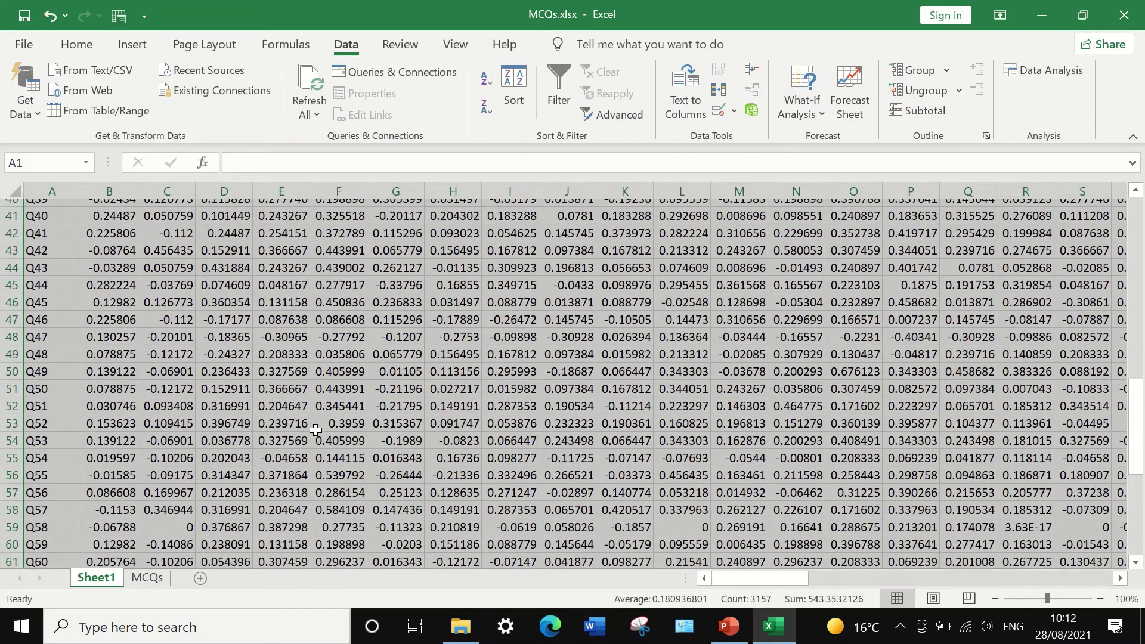
scroll(315, 430, "up", 20)
scroll(316, 430, "up", 12)
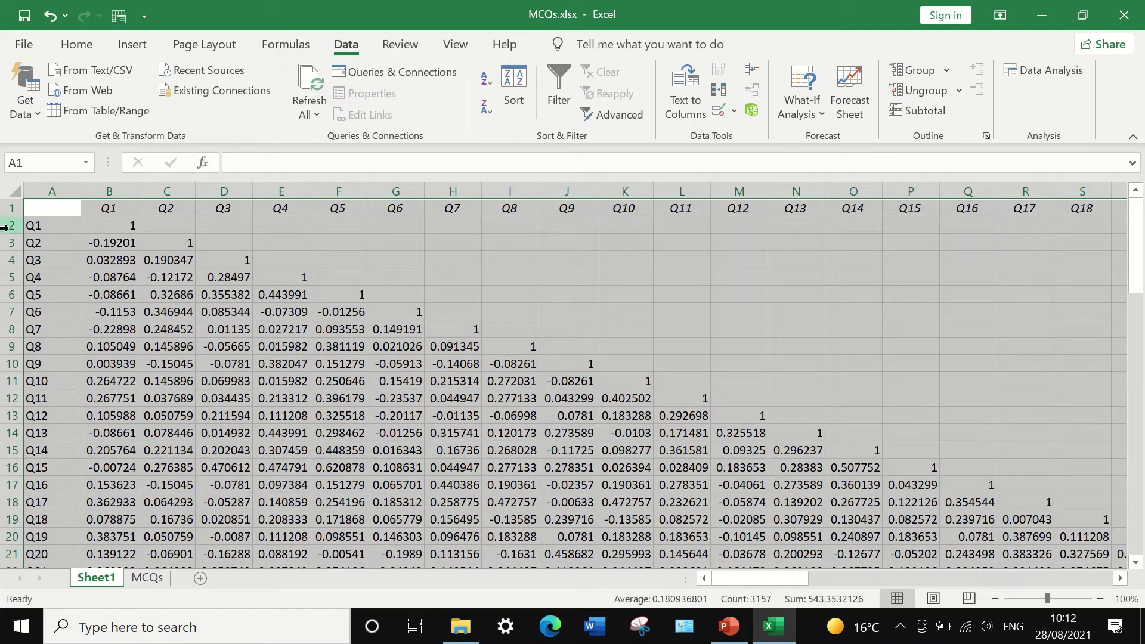
Delete rows 2 to 77 (Q1 to Q76) from the correlation matrix, keeping the heading and Total Score rows
left_click(7, 227)
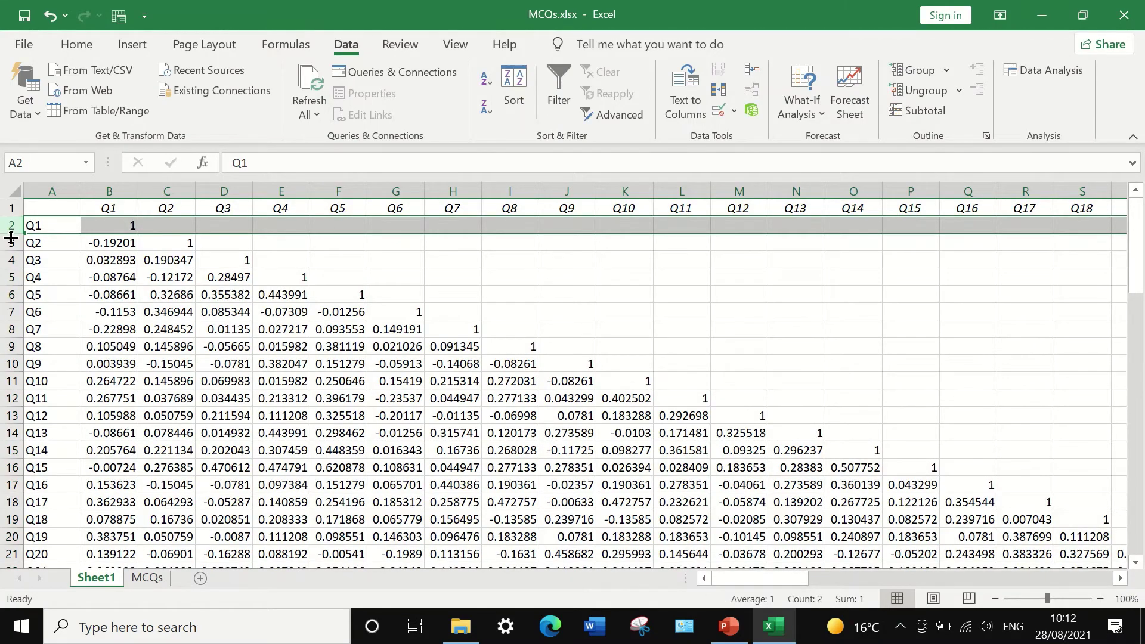
scroll(12, 269, "down", 13)
scroll(17, 311, "down", 9)
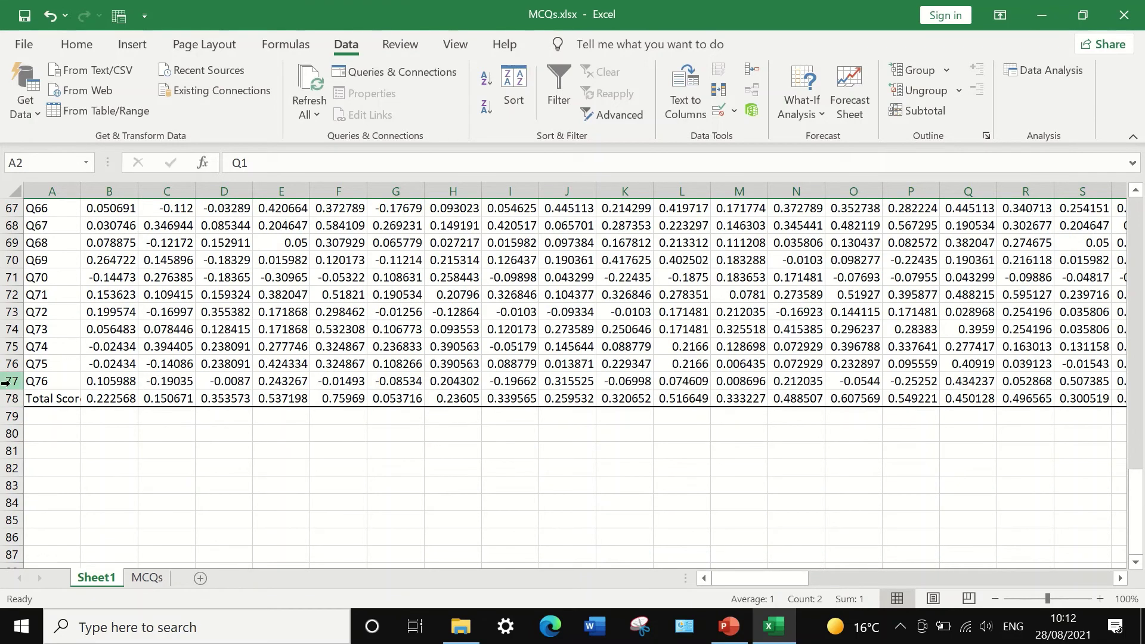
left_click(6, 381, "shift")
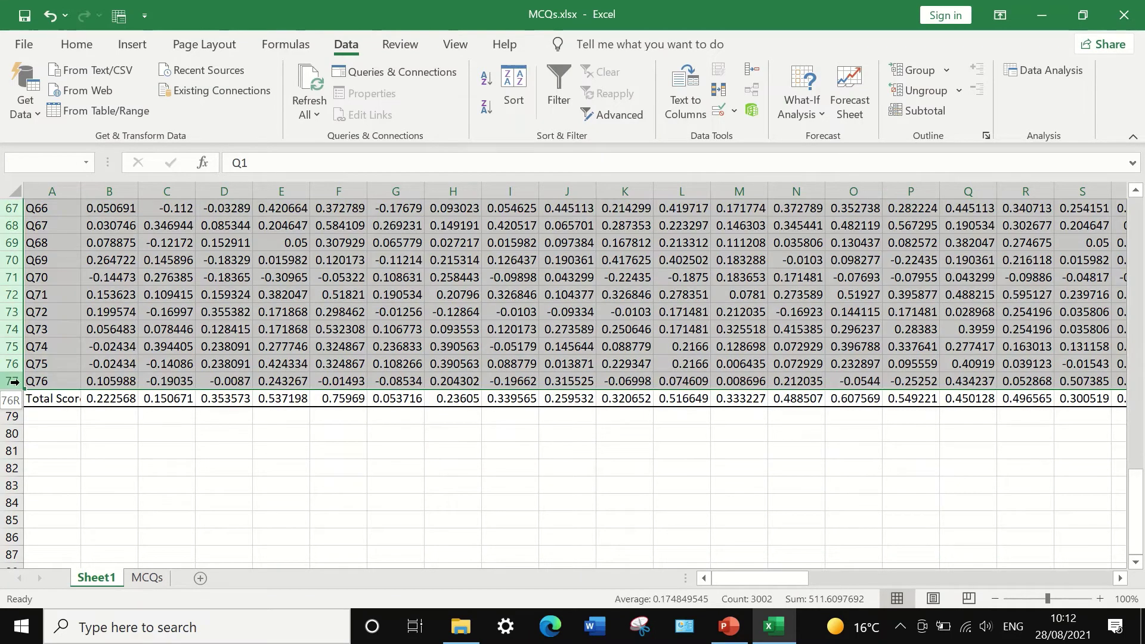
right_click(256, 281)
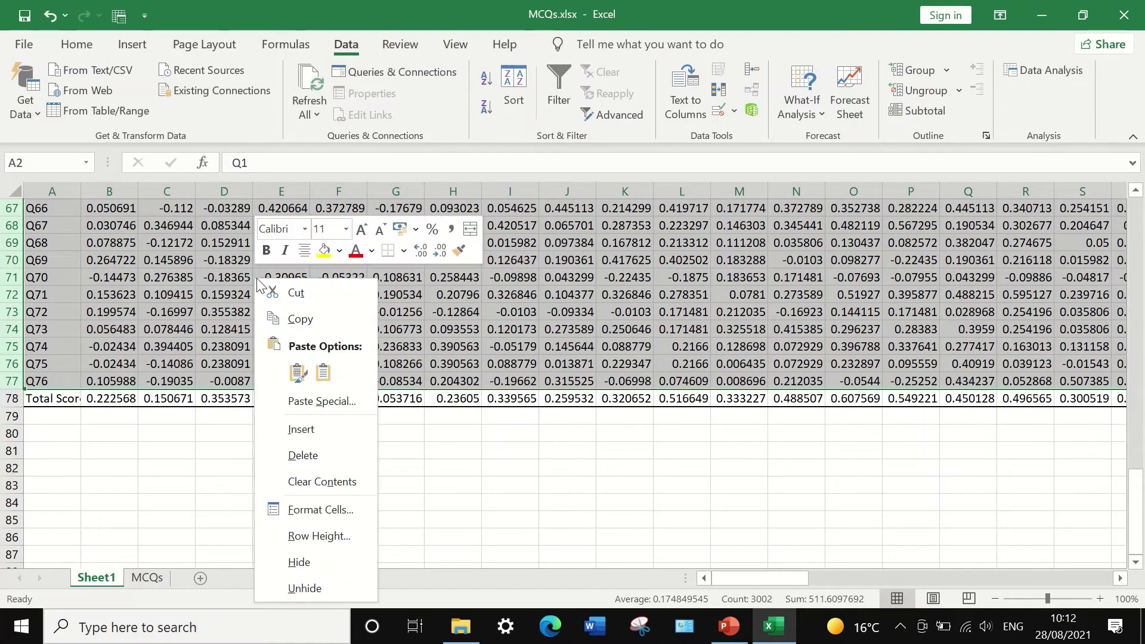
left_click(324, 452)
left_click(557, 342)
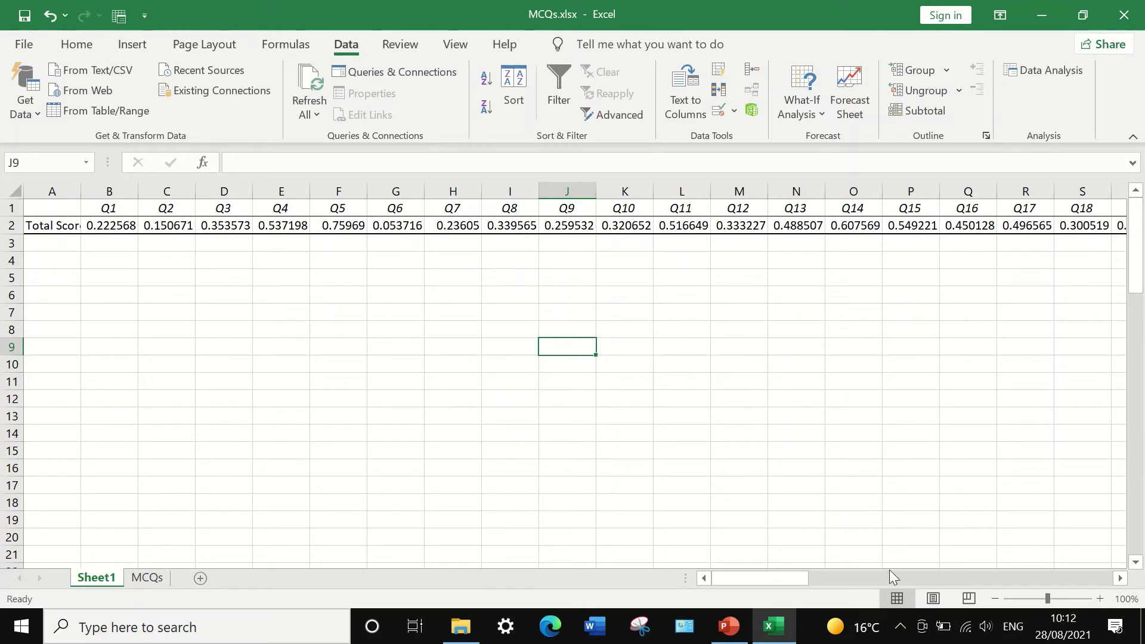
Format the Total Score correlations in row 2 as Number with 3 decimal places
left_click_drag(763, 574, 656, 567)
left_click(8, 226)
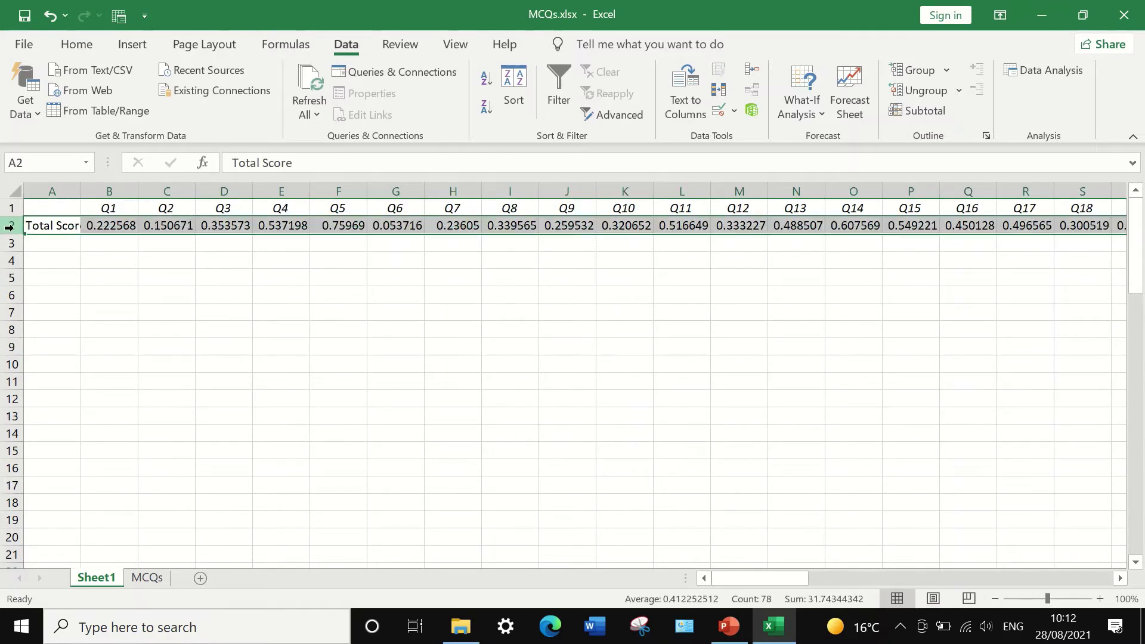
right_click(126, 227)
left_click(173, 455)
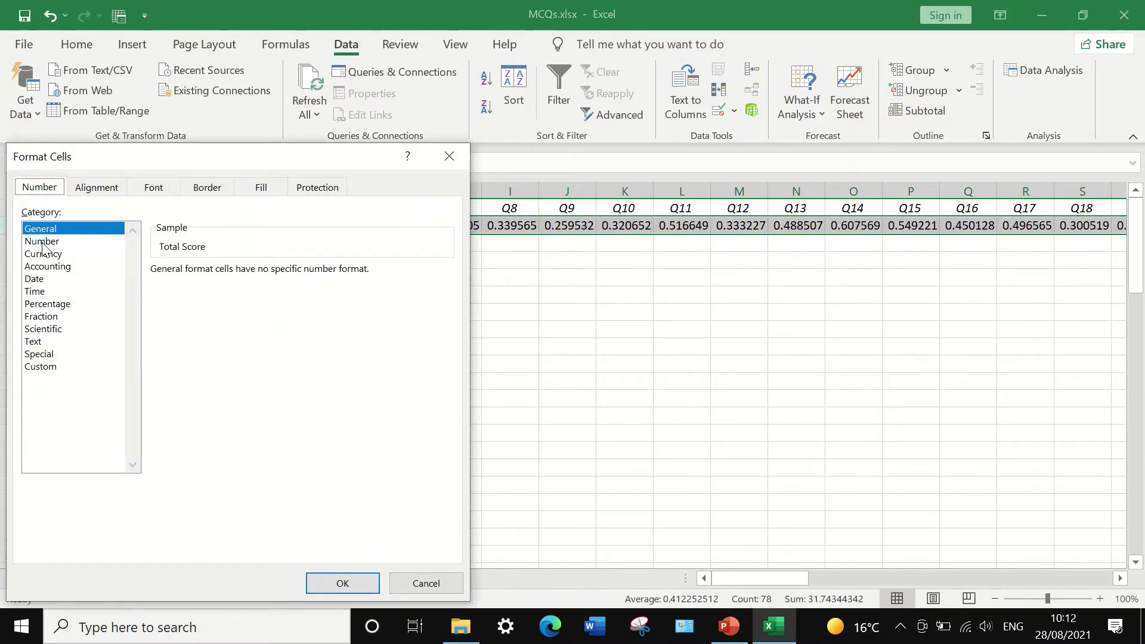
left_click(42, 242)
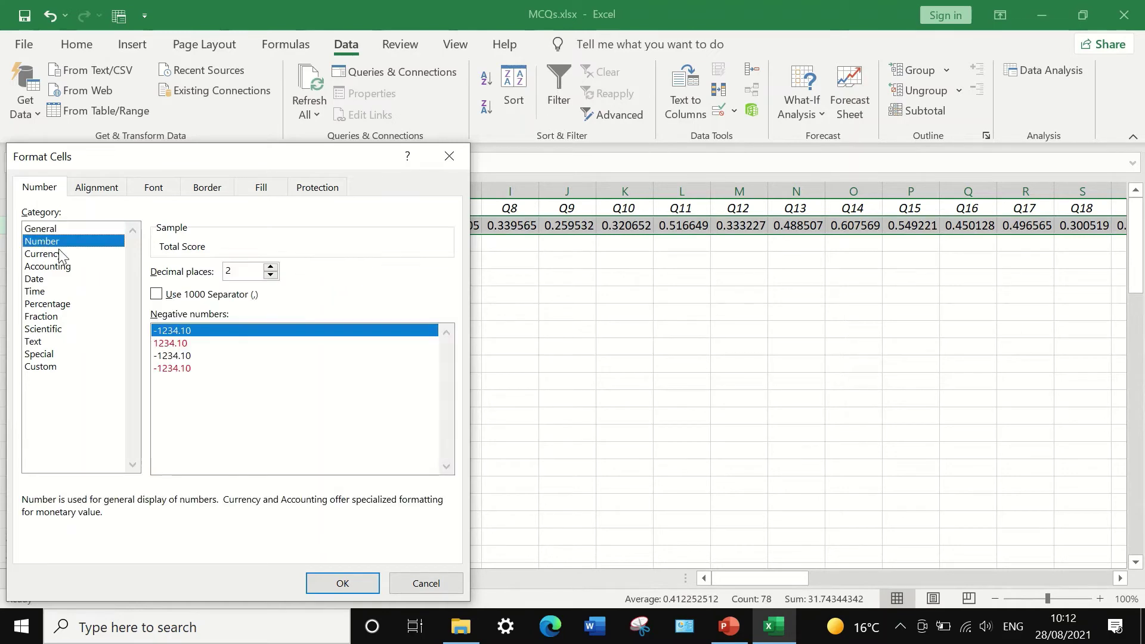
left_click(270, 267)
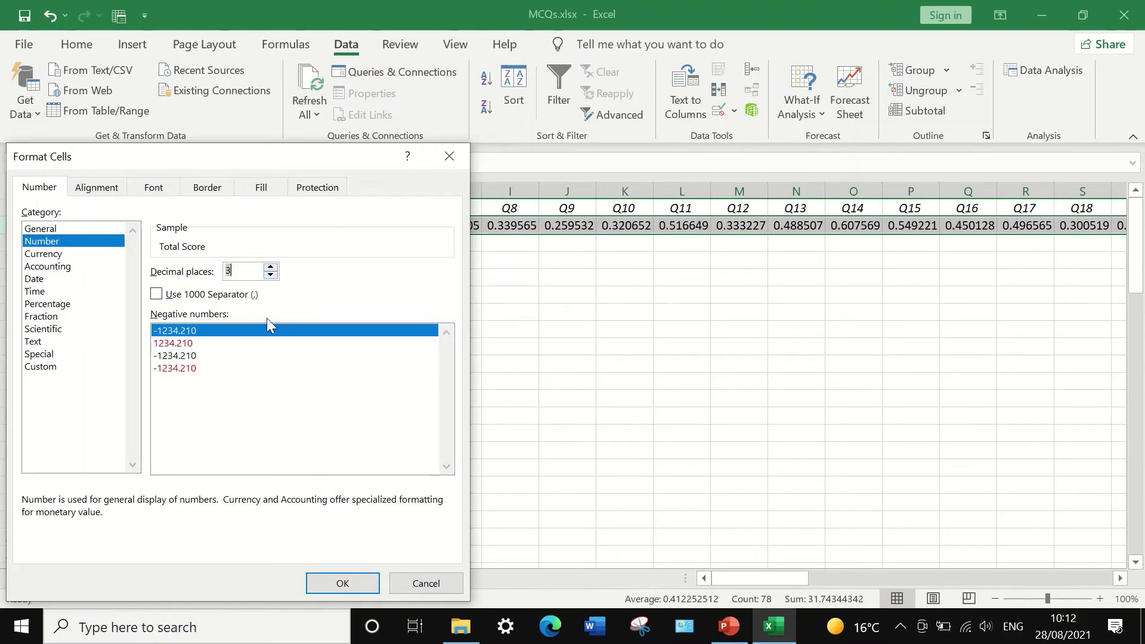
left_click(341, 582)
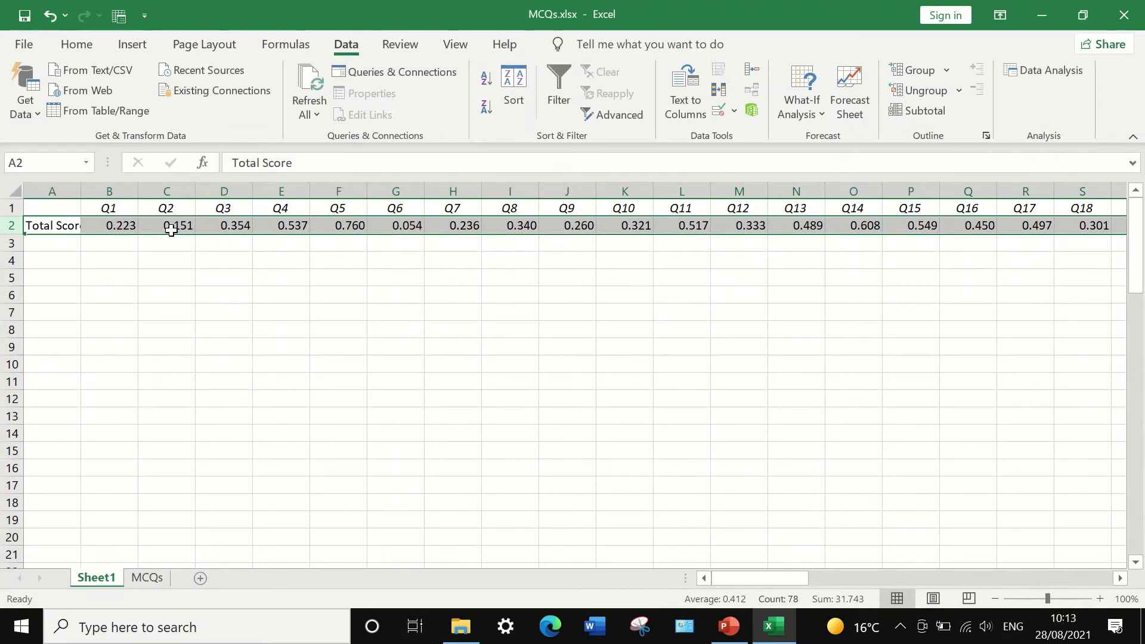
left_click(113, 242)
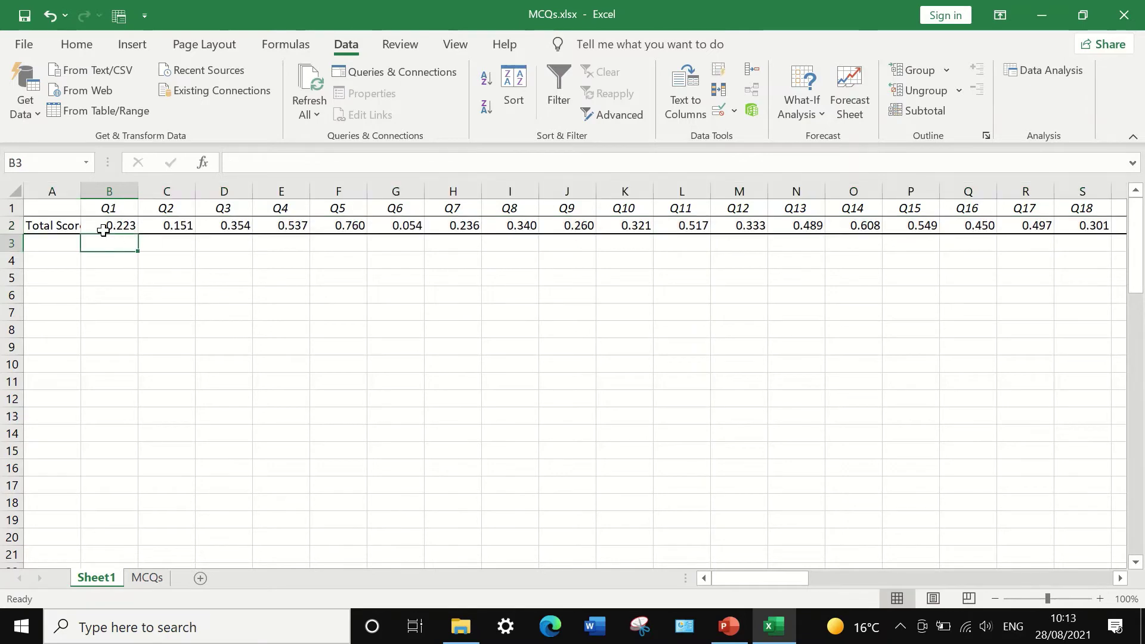
Delete the Total Score column (BZ) that follows Q76 on Sheet1
left_click(103, 231)
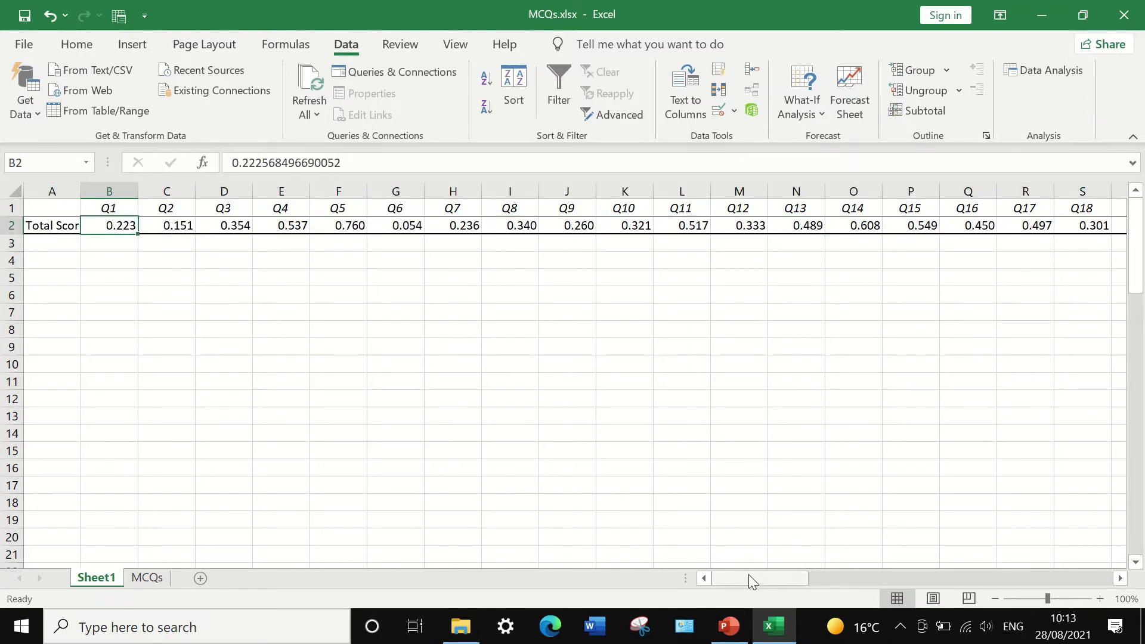
left_click_drag(753, 576, 1080, 553)
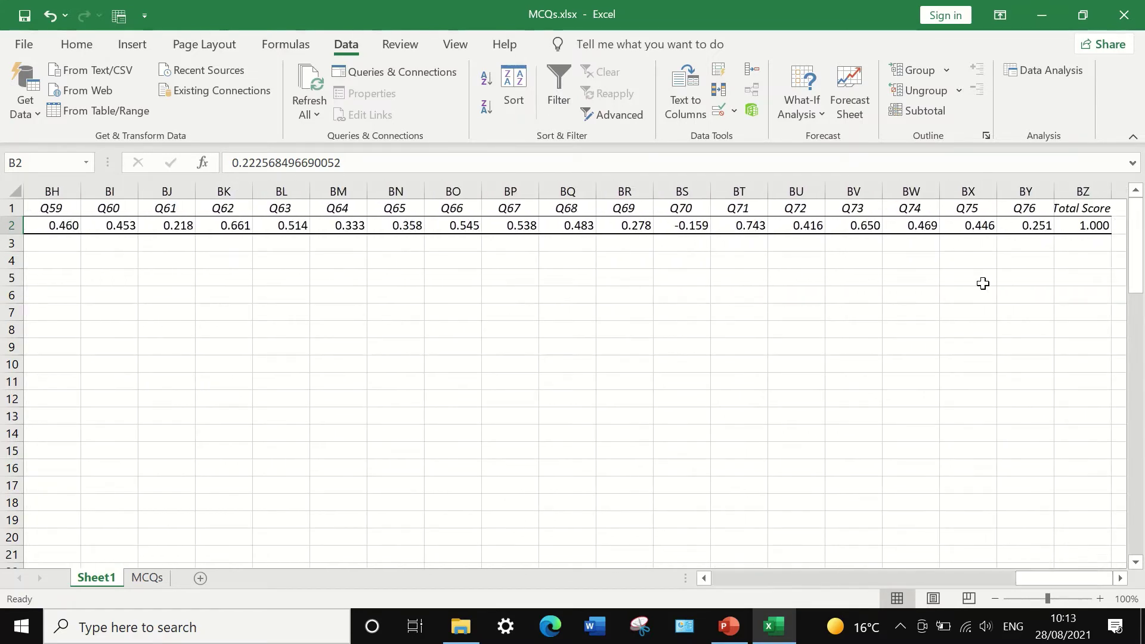
left_click(1082, 191)
right_click(1081, 192)
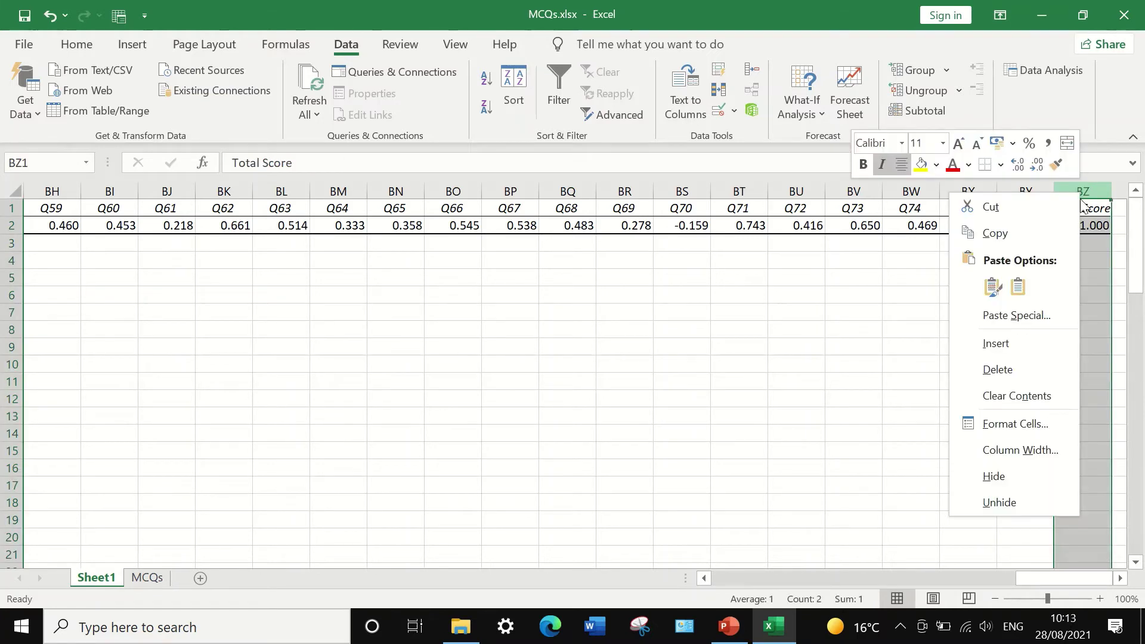
left_click(1047, 369)
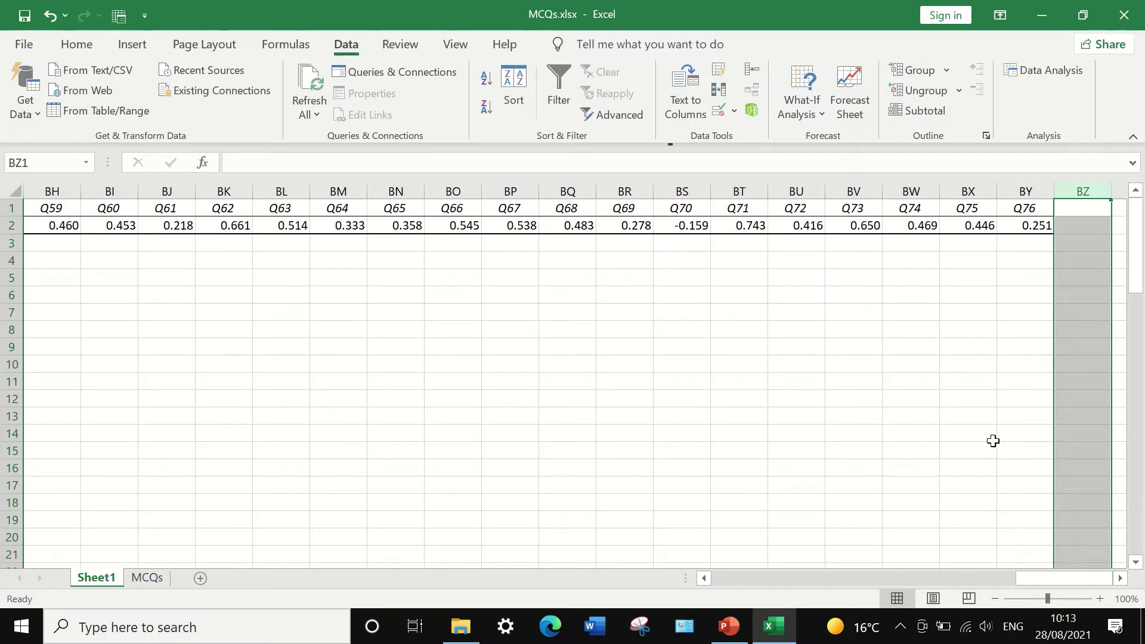
Start a new conditional formatting rule for row 2, using the 3-Color Scale format style
left_click_drag(1072, 576, 716, 560)
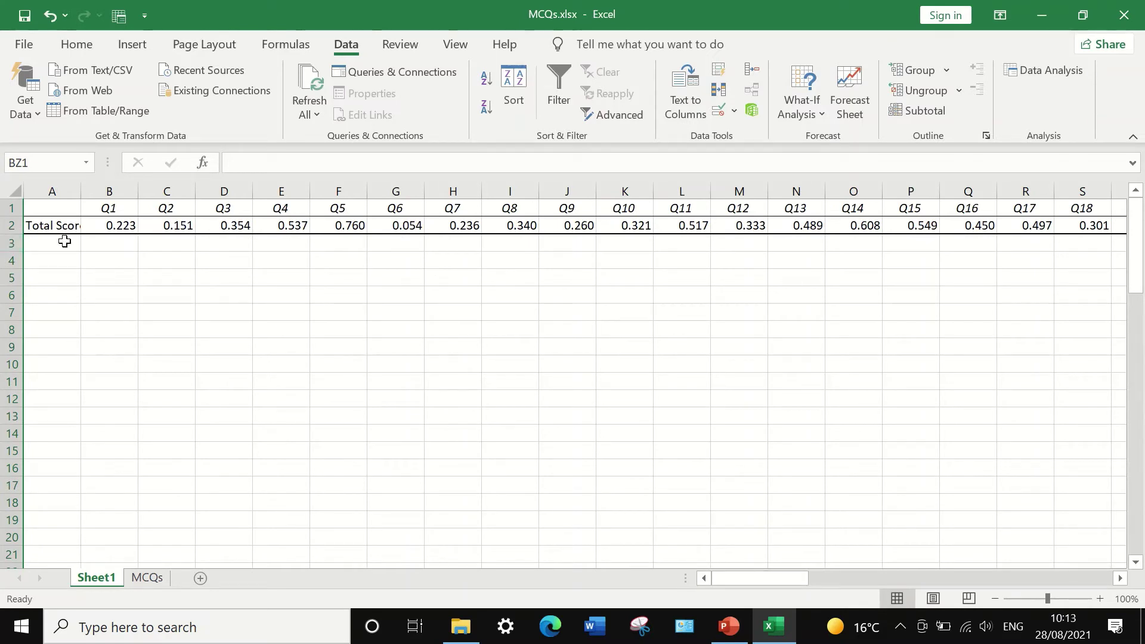
left_click(6, 224)
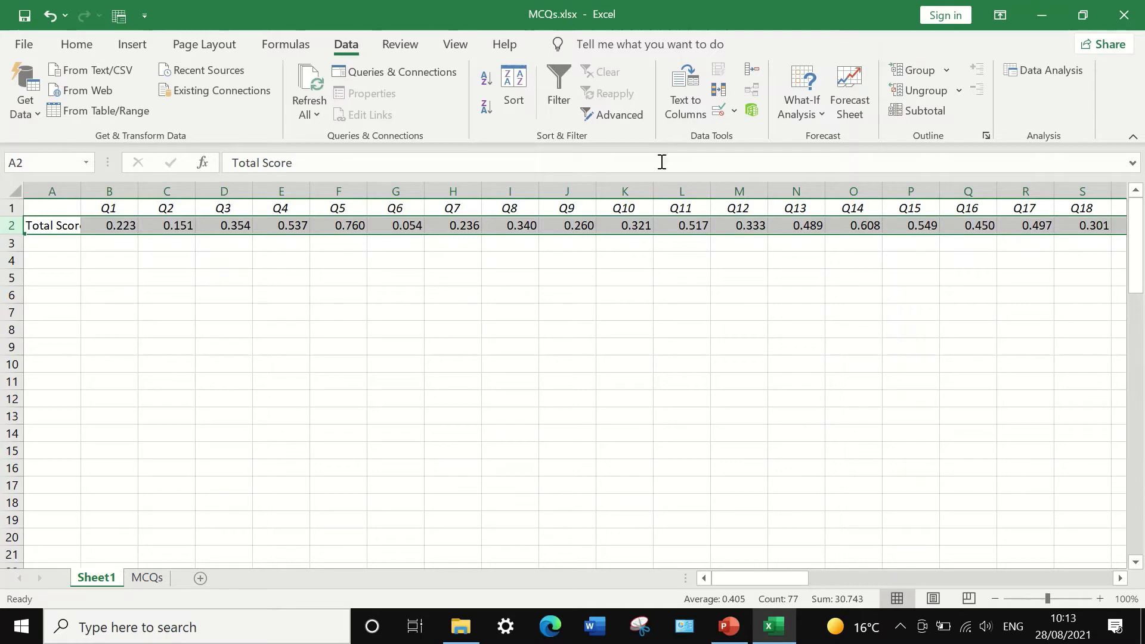
left_click(76, 44)
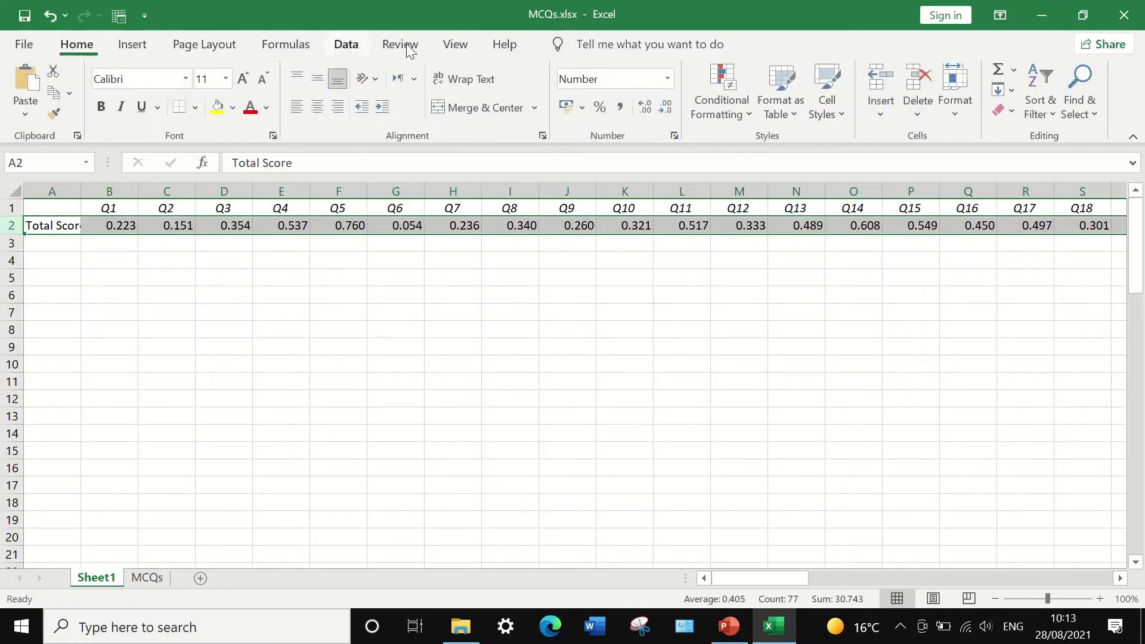
left_click(735, 120)
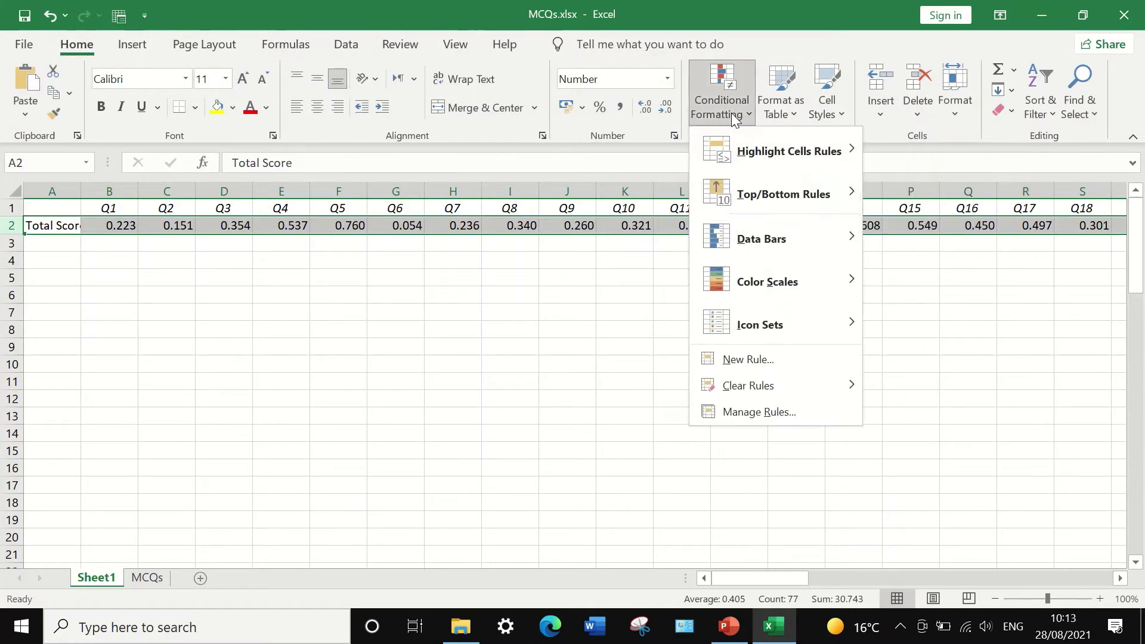
left_click(789, 359)
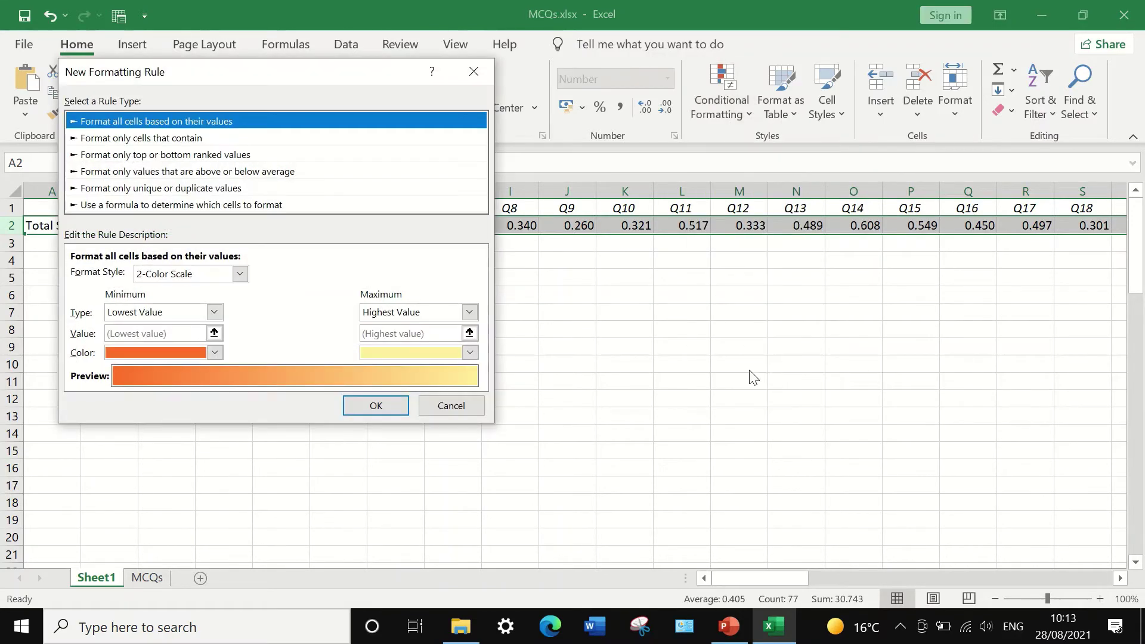
left_click(239, 273)
left_click(210, 302)
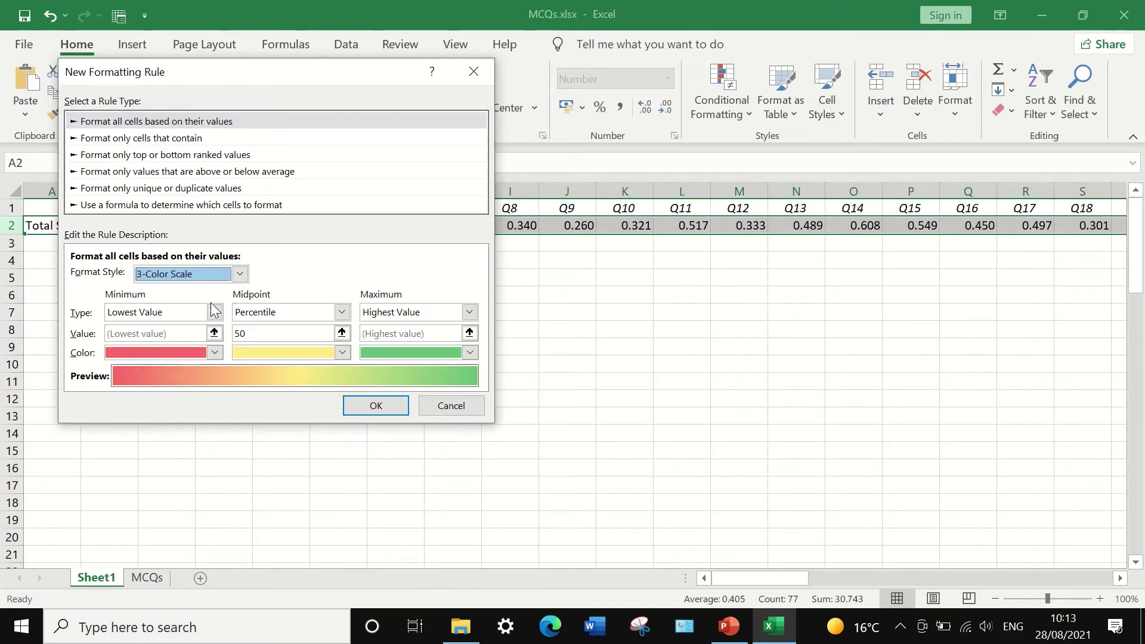
Set the colour scale's minimum, midpoint and maximum types to Number, with values -1, 0 and 1
left_click(213, 314)
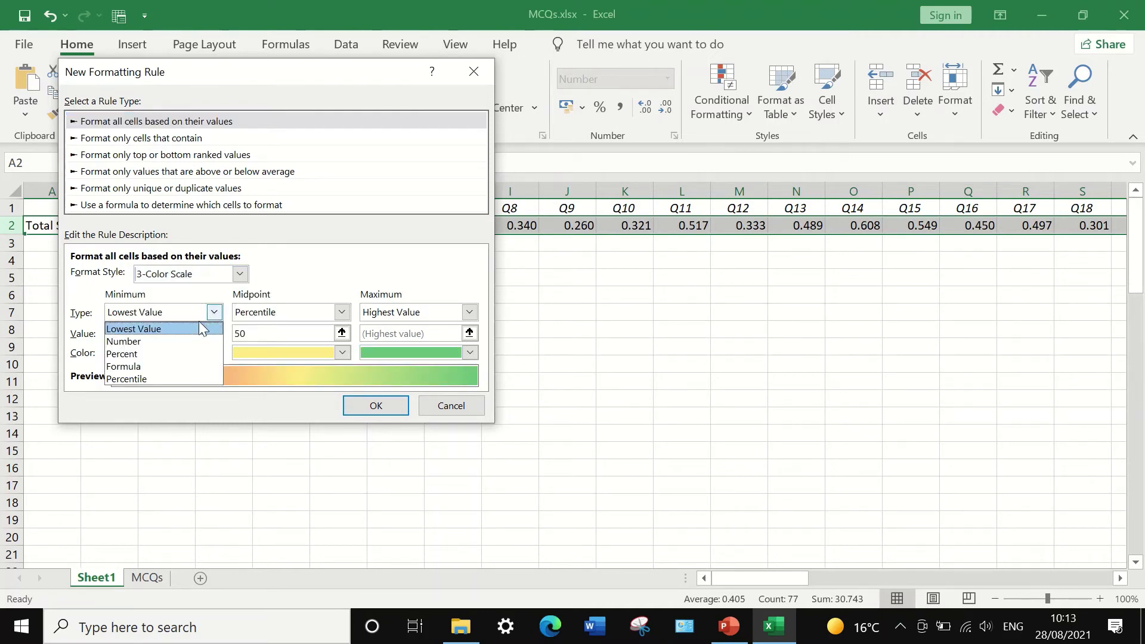
left_click(135, 340)
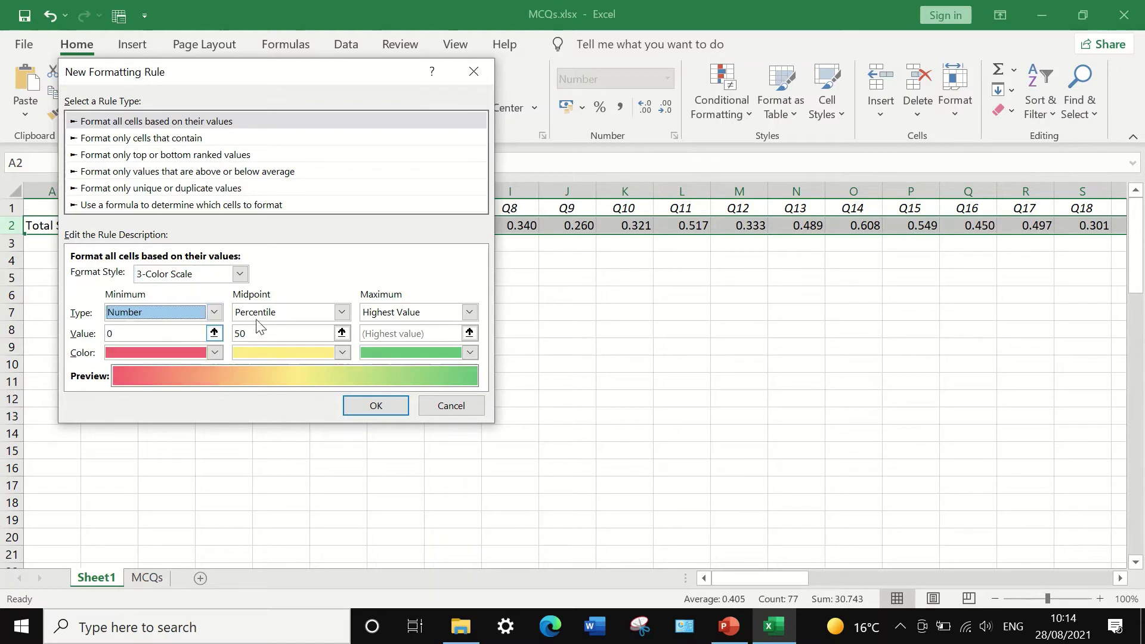
left_click(342, 313)
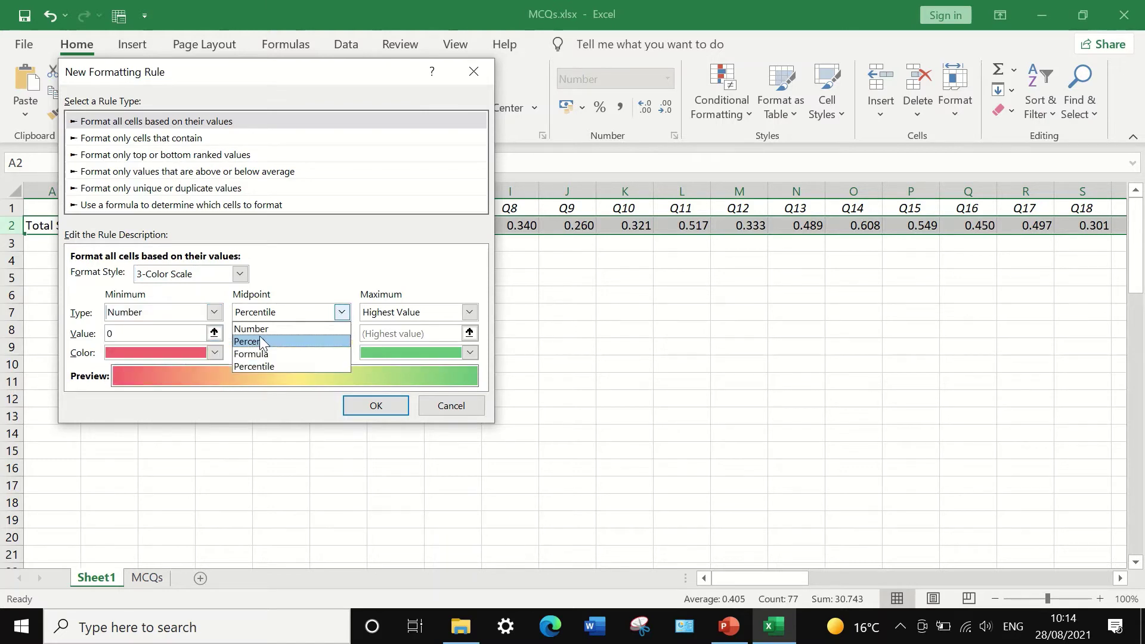
left_click(254, 329)
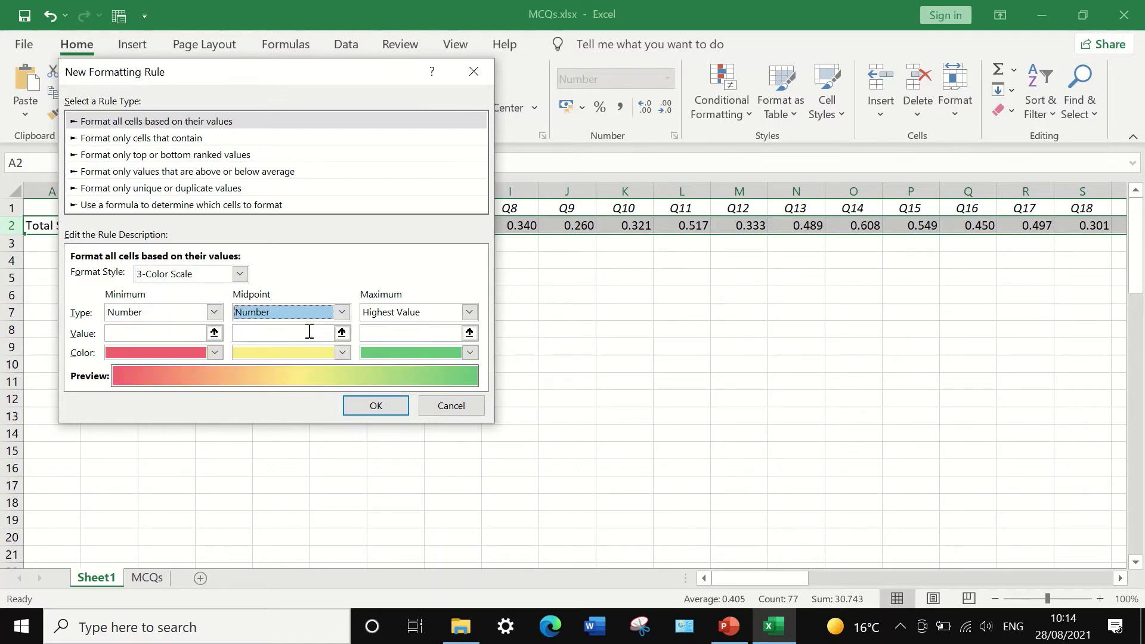
left_click(470, 312)
left_click(385, 339)
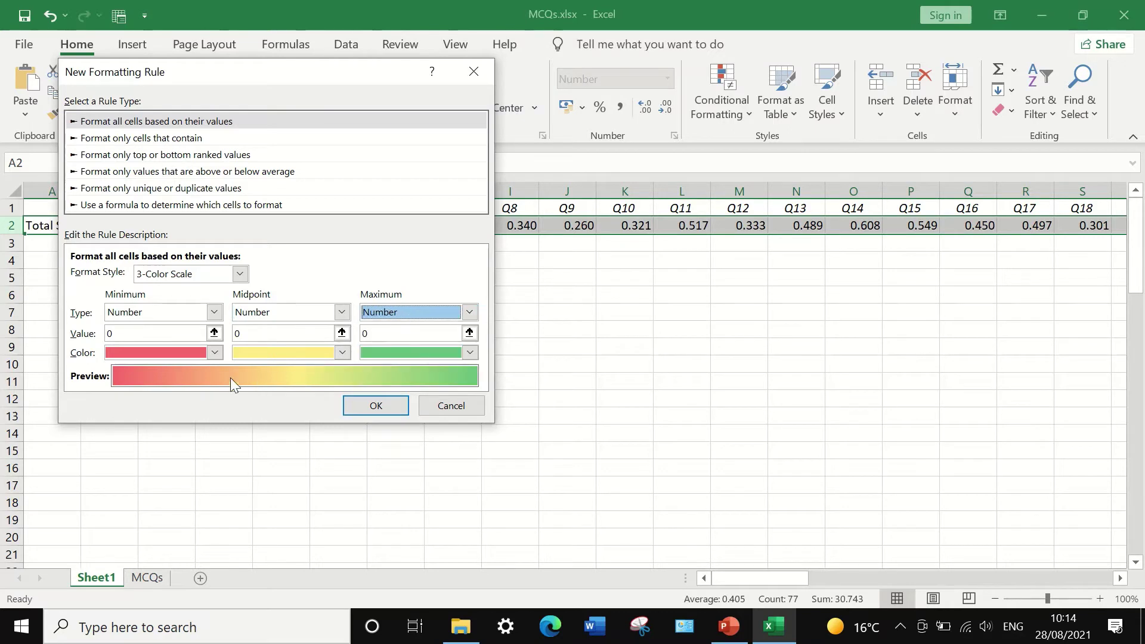
left_click(108, 332)
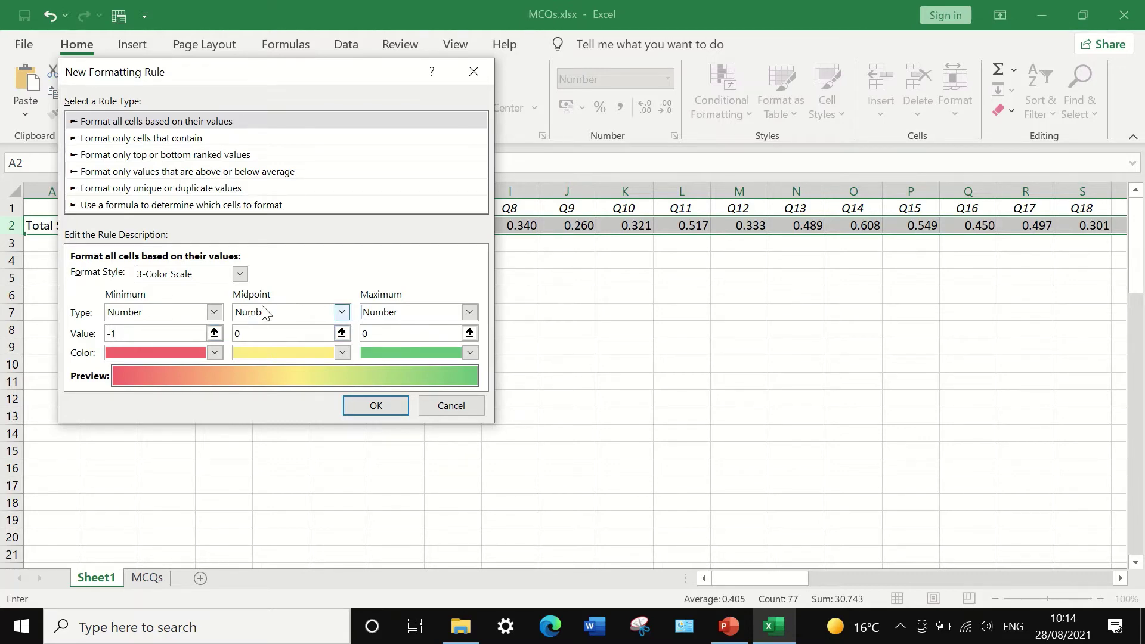
left_click(469, 333)
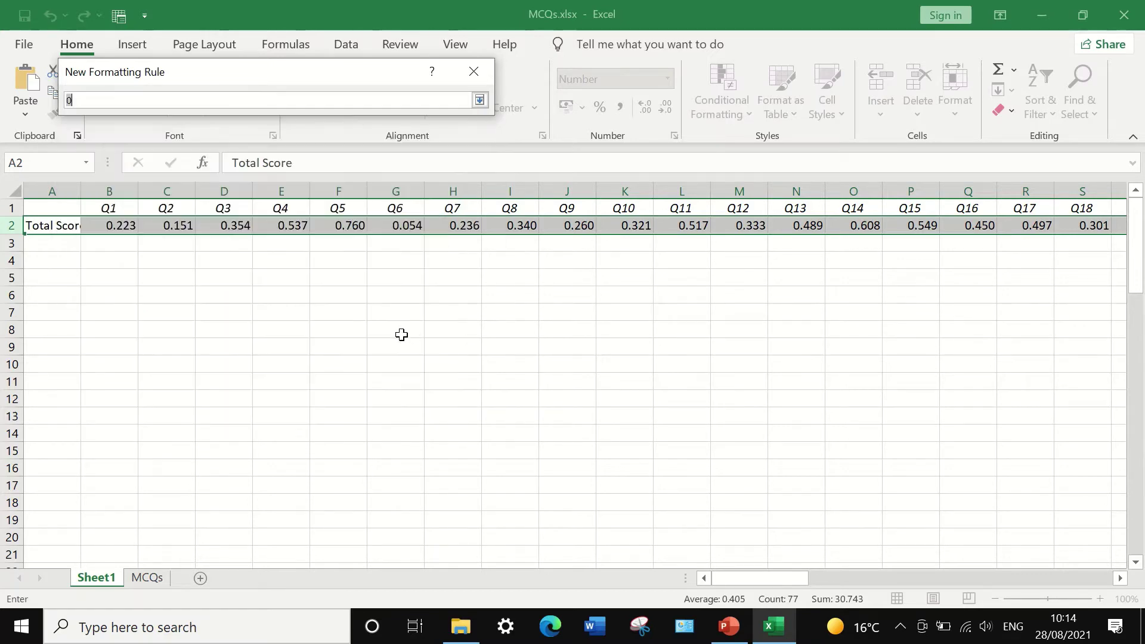
left_click(479, 99)
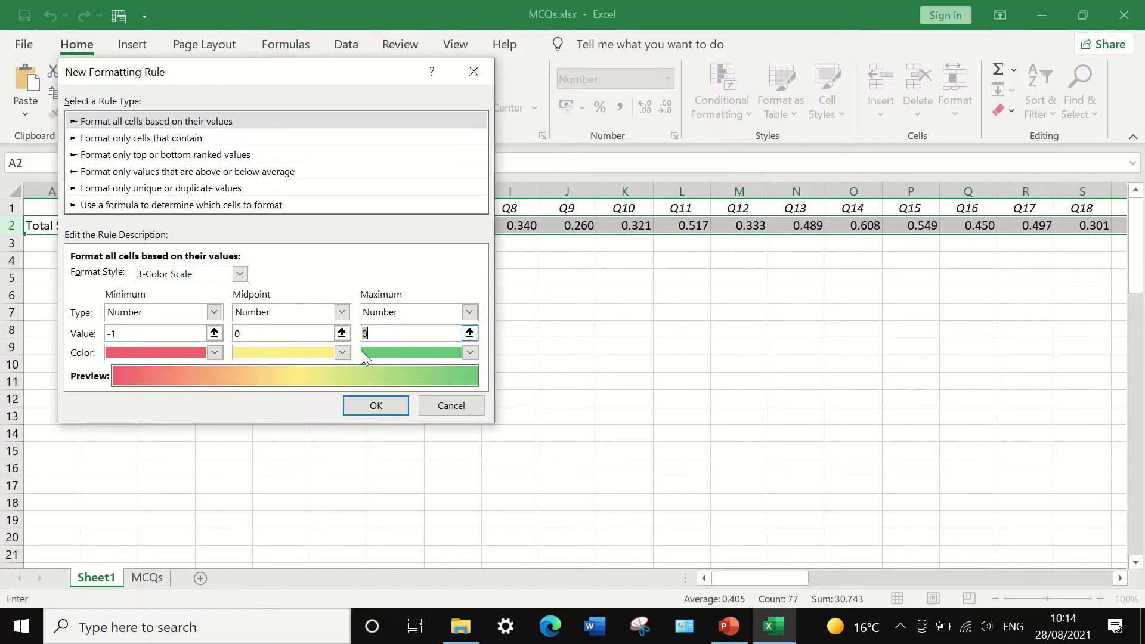
Colour the scale's minimum red, midpoint white and maximum green, and apply the rule to row 2
left_click(214, 353)
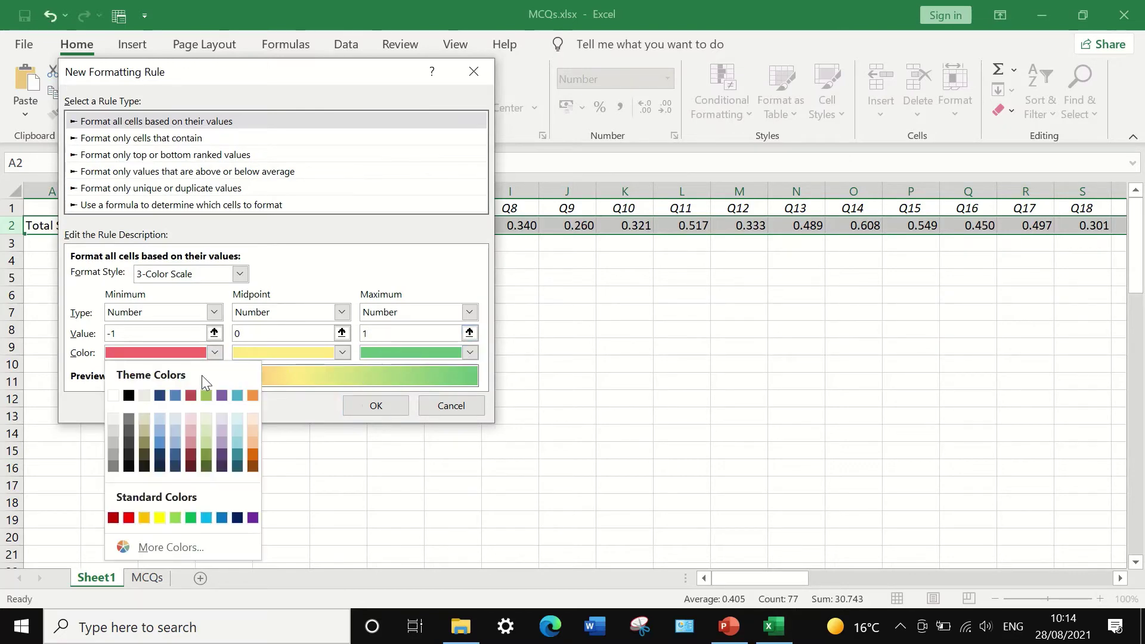
left_click(129, 518)
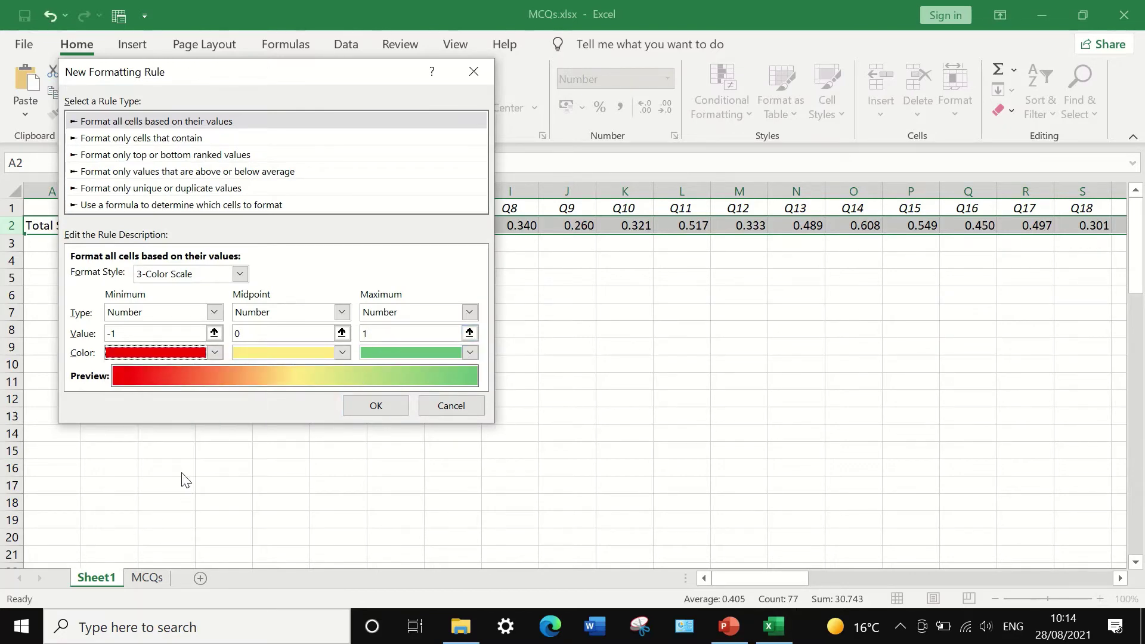
left_click(342, 353)
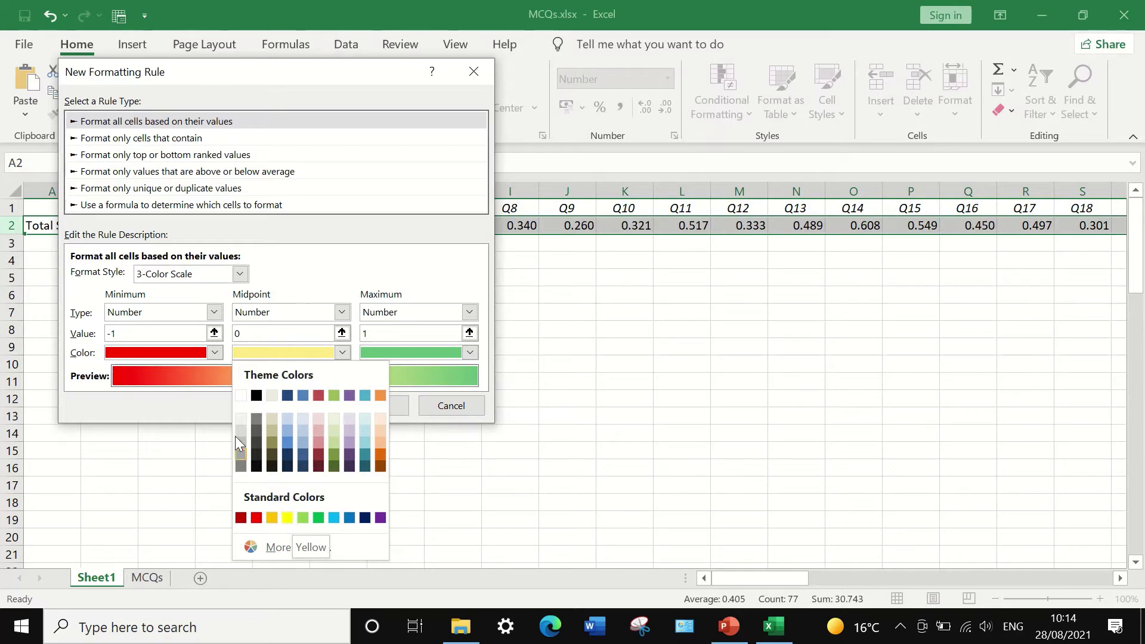
left_click(241, 395)
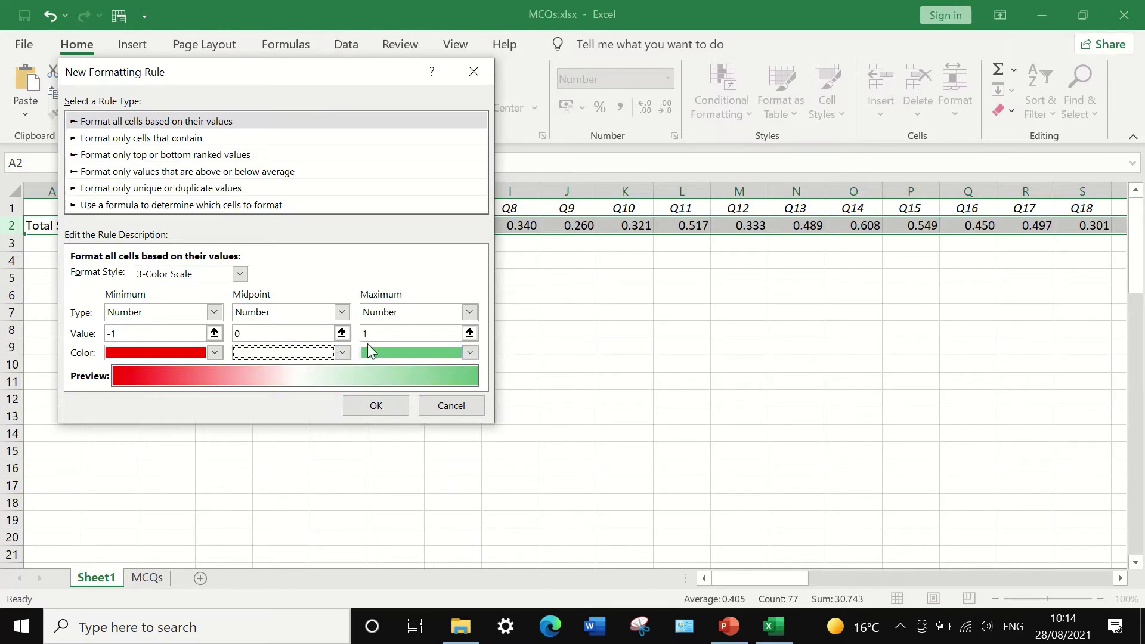
left_click(471, 353)
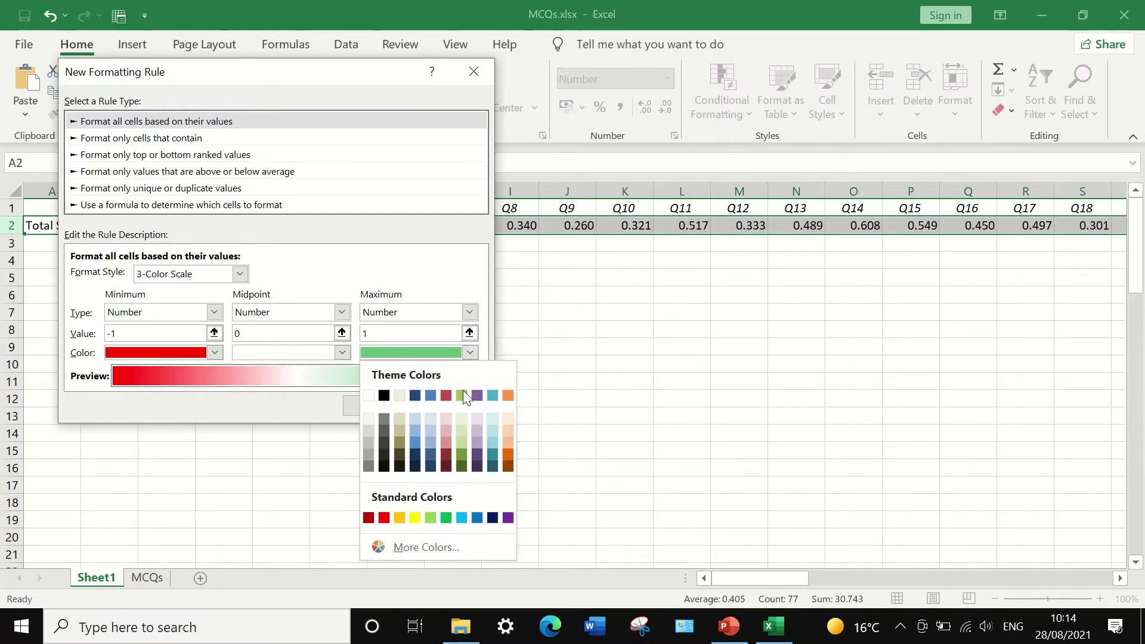
left_click(446, 519)
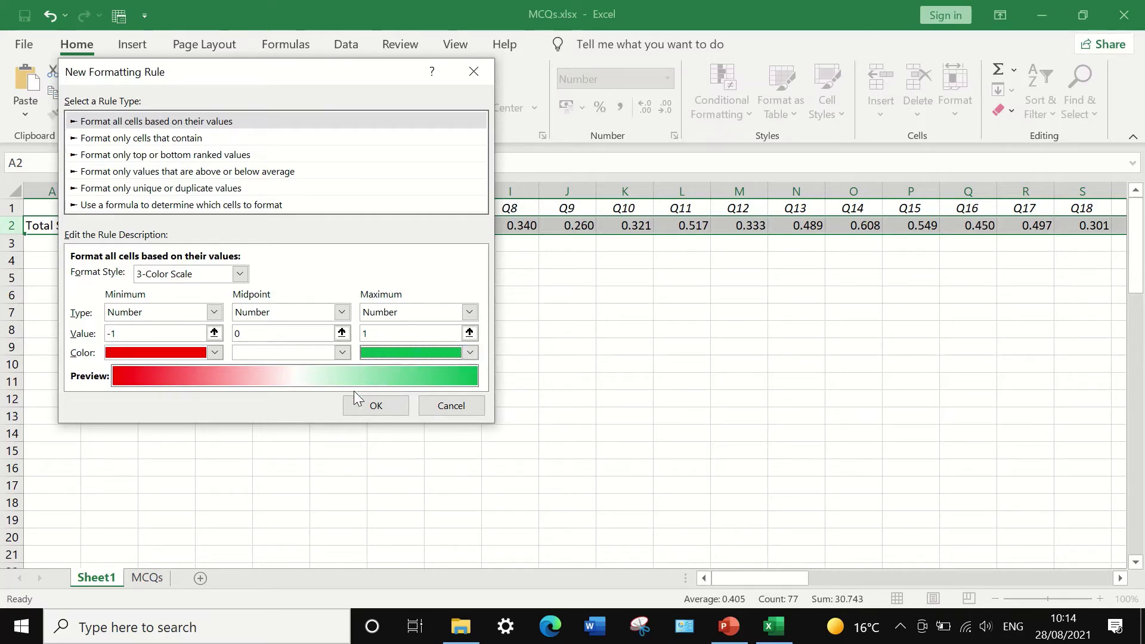
left_click(382, 410)
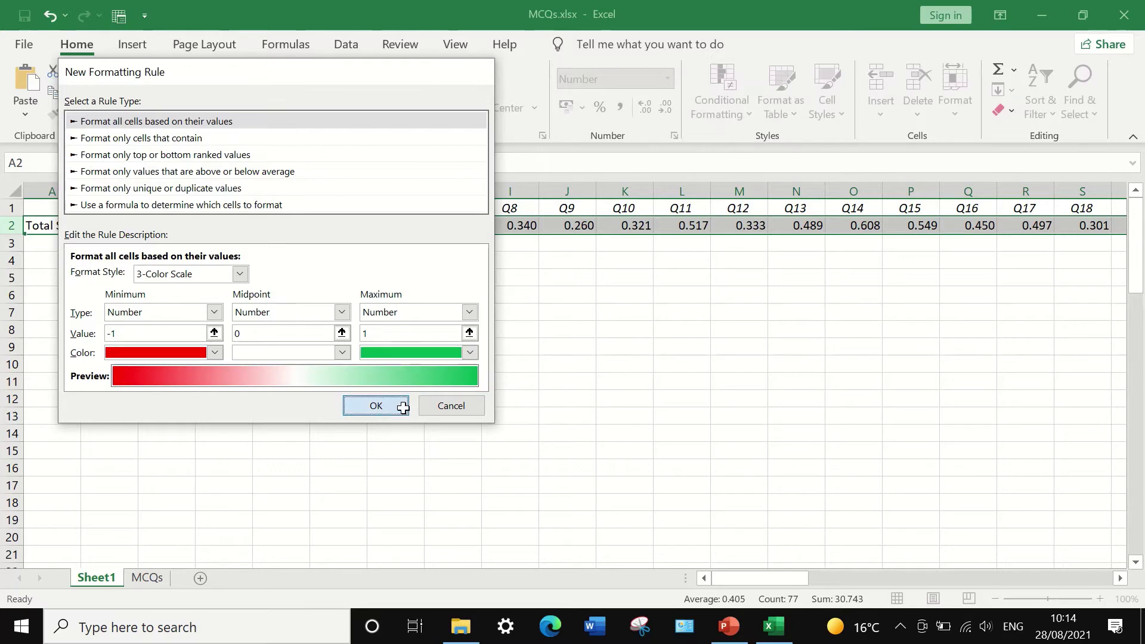
Examine the colour-coded correlations across the question columns for weak and negative items
left_click_drag(796, 578, 1142, 560)
left_click_drag(1020, 558, 569, 525)
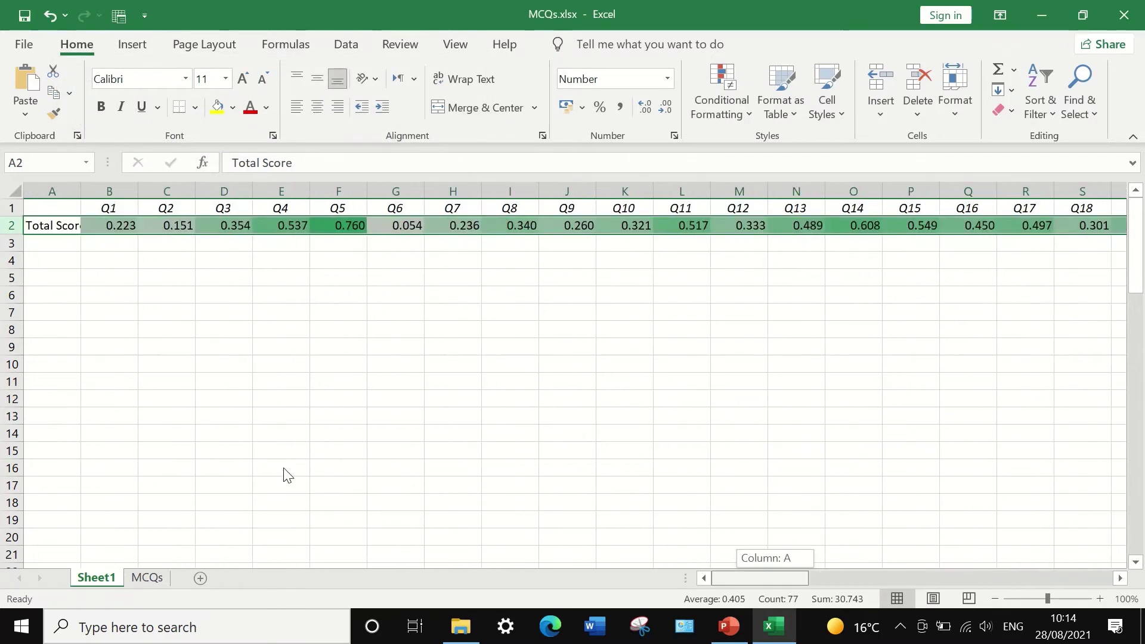
left_click_drag(766, 575, 706, 549)
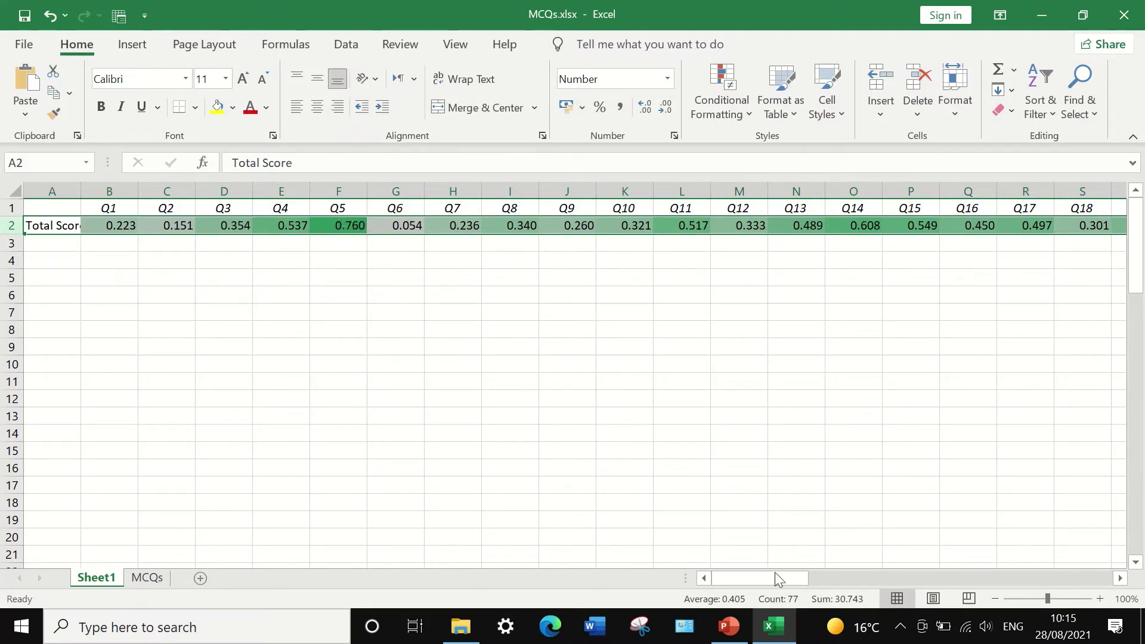
left_click_drag(775, 573, 850, 576)
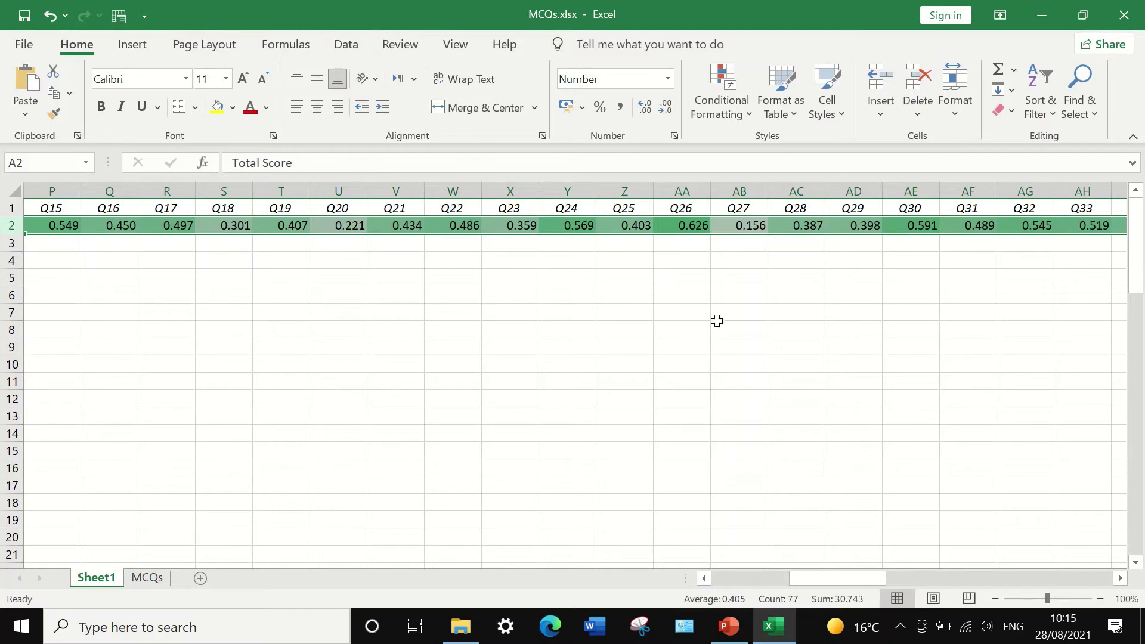
left_click_drag(864, 578, 731, 557)
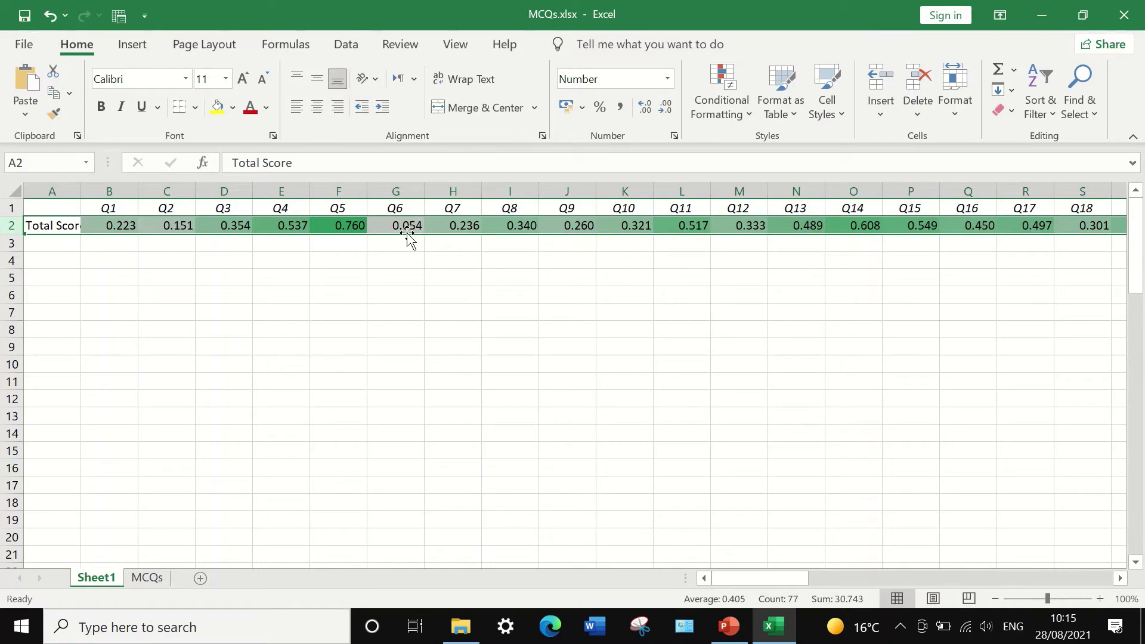
left_click_drag(827, 579, 980, 570)
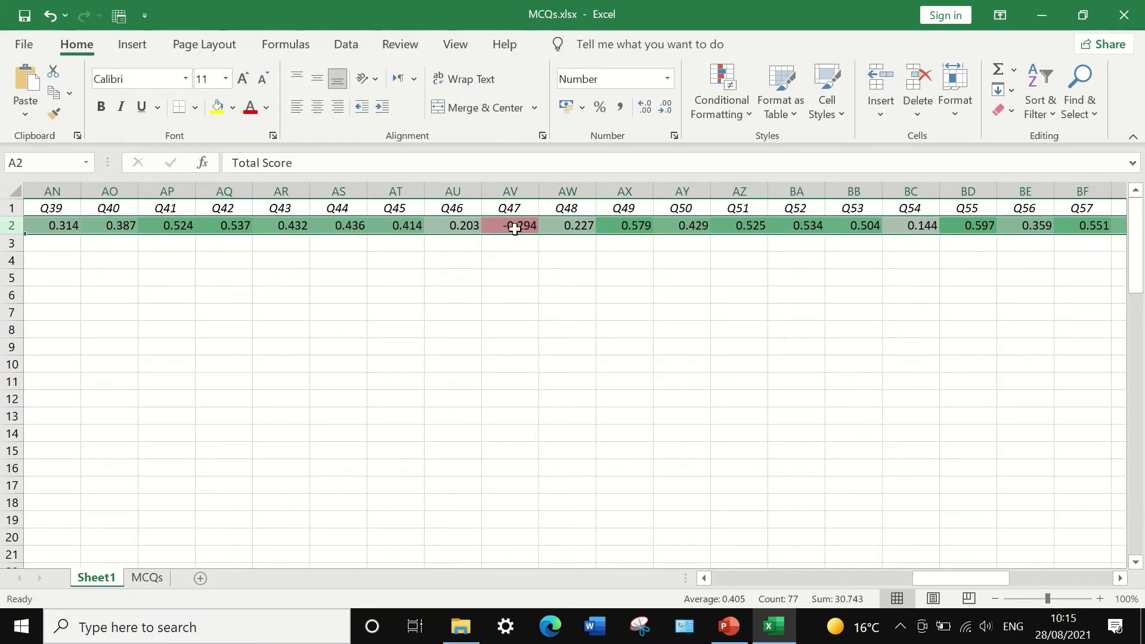
left_click_drag(935, 577, 715, 564)
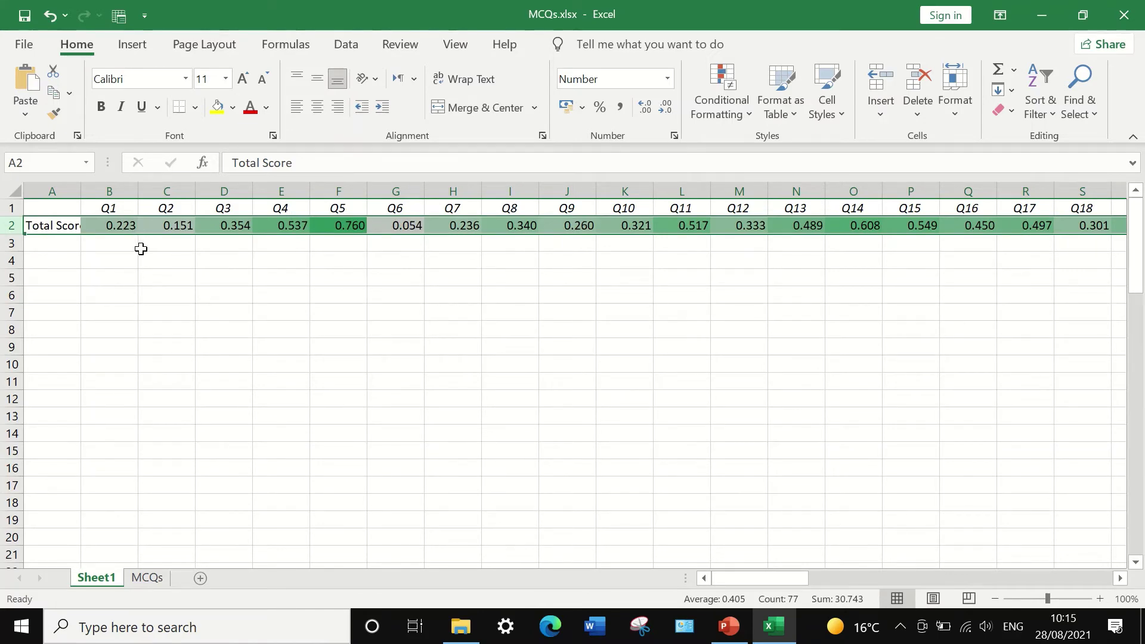
Relabel the Total Score cell A2 as "Pt. Biserial" and make the label bold
left_click(58, 226)
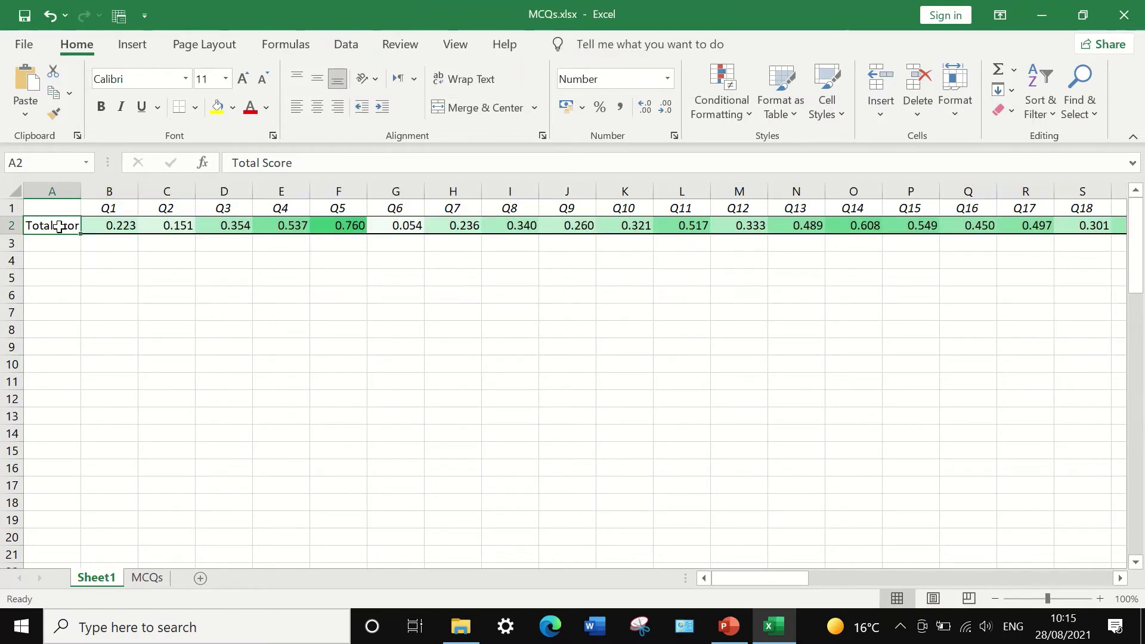
type("Pt")
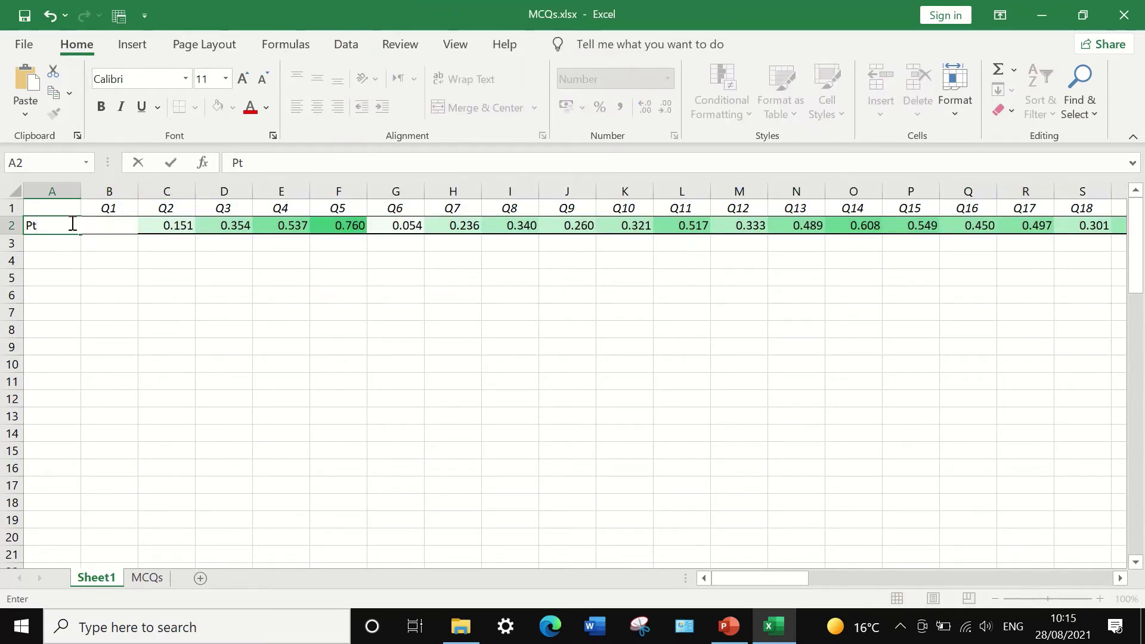
type(". Biserial")
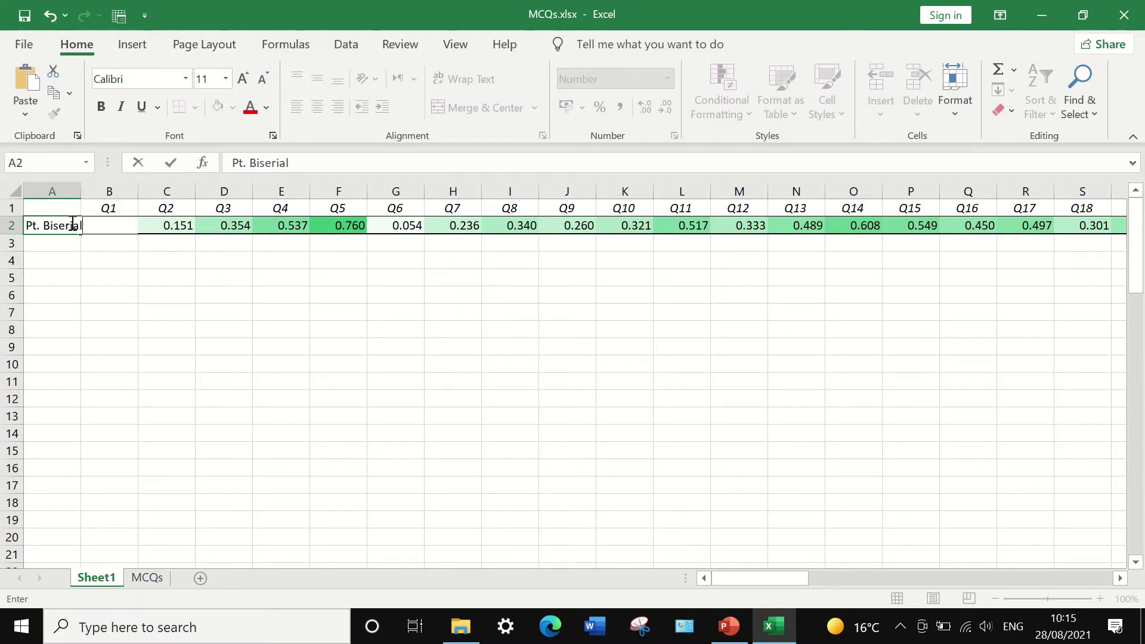
left_click(65, 226)
left_click(50, 226)
left_click_drag(301, 164, 174, 155)
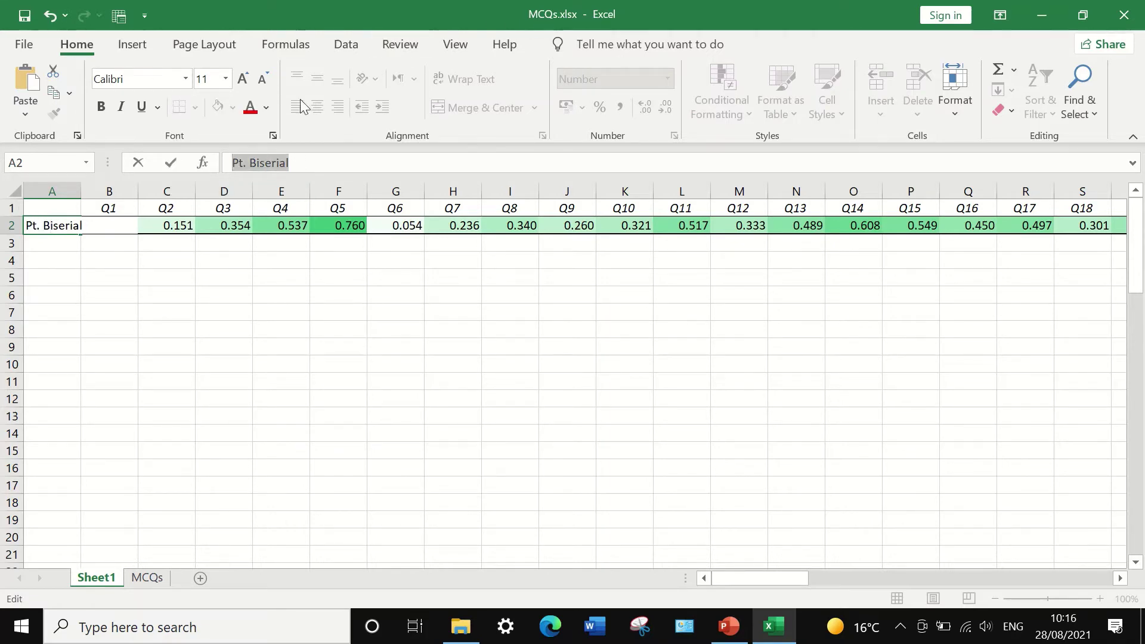
left_click(101, 106)
left_click(111, 275)
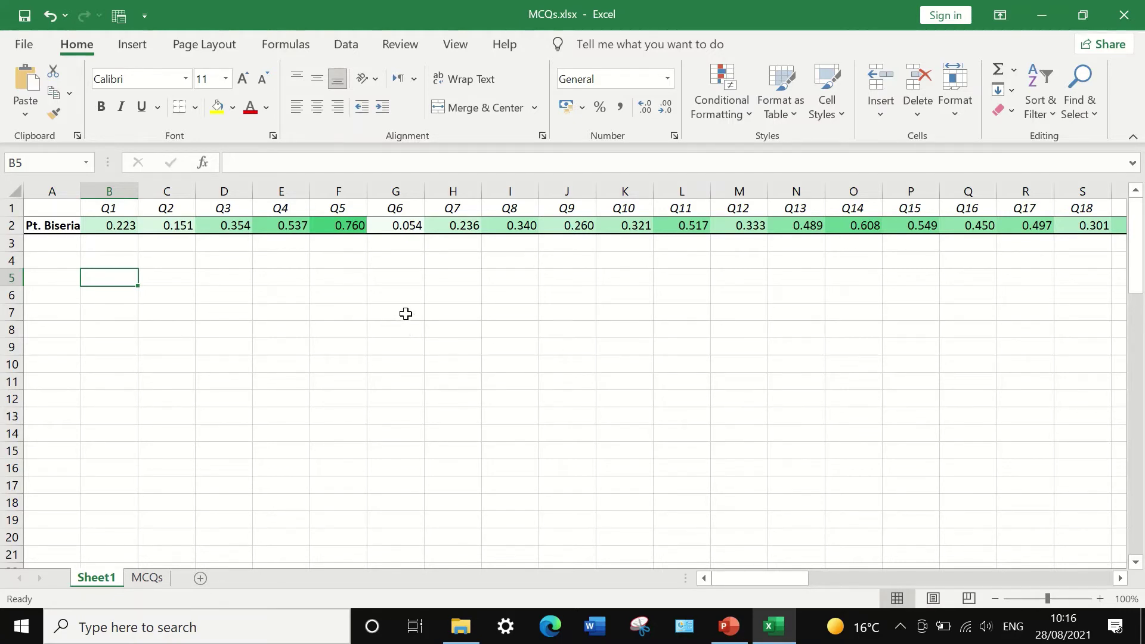
Inspect Q6's correlation and review the colour-coded point-biserial values of the remaining questions along row 2
left_click(398, 225)
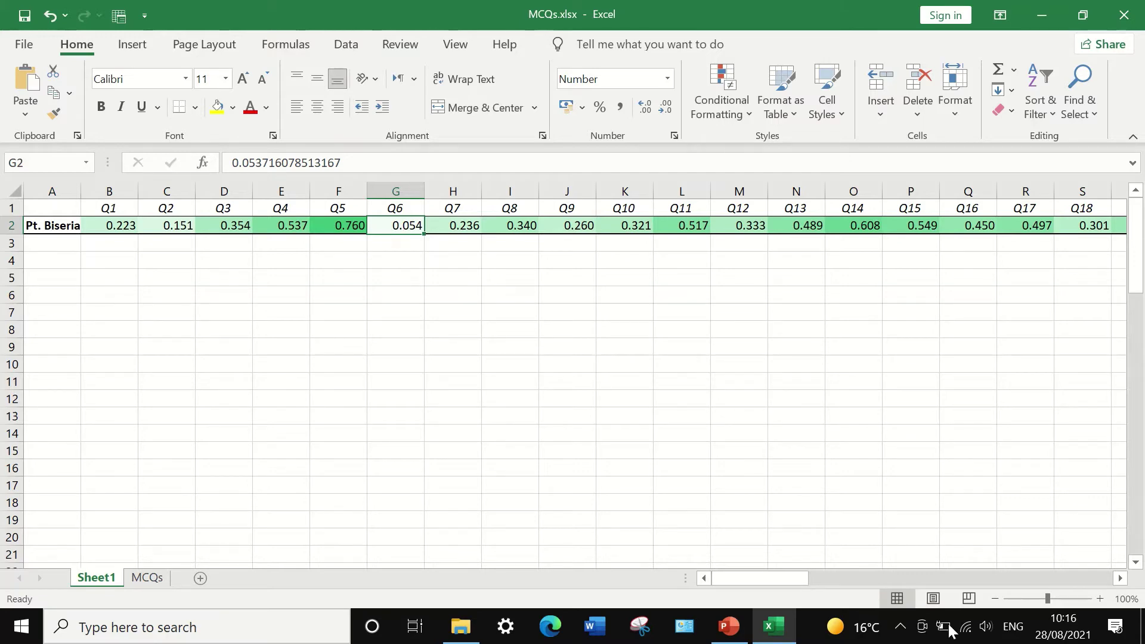
left_click_drag(773, 577, 952, 556)
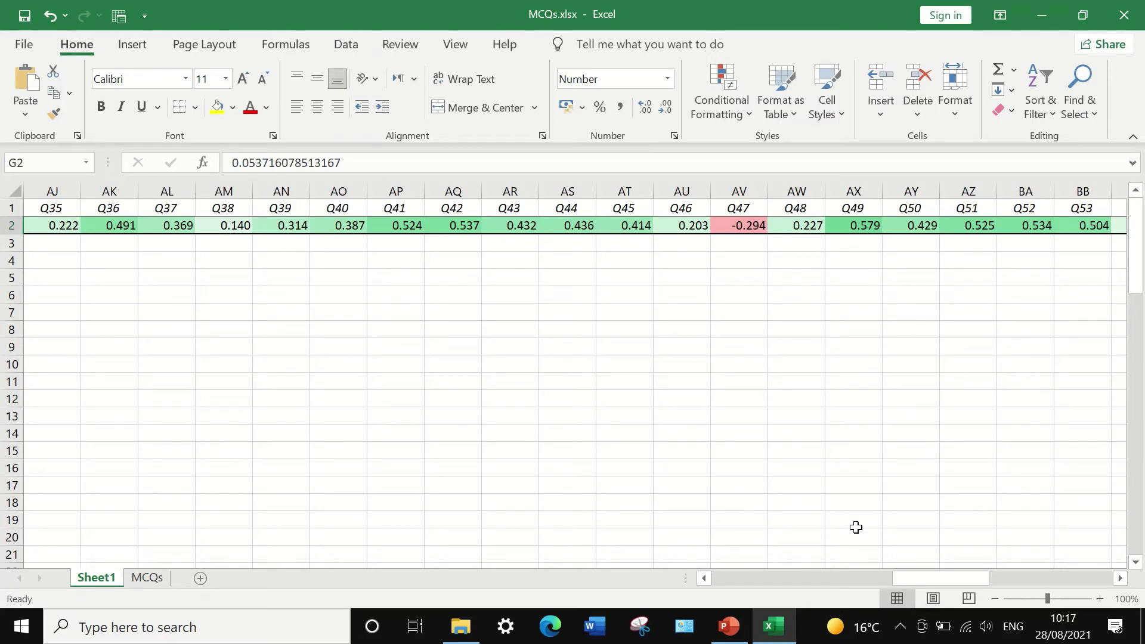
left_click_drag(955, 581, 1045, 575)
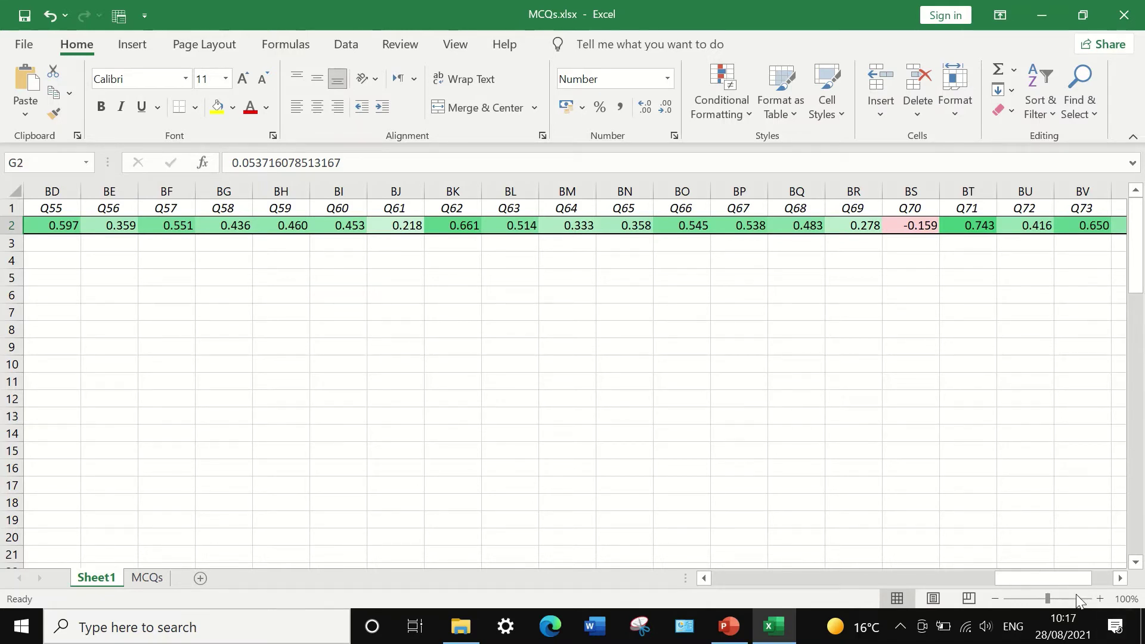
left_click_drag(1065, 580, 924, 574)
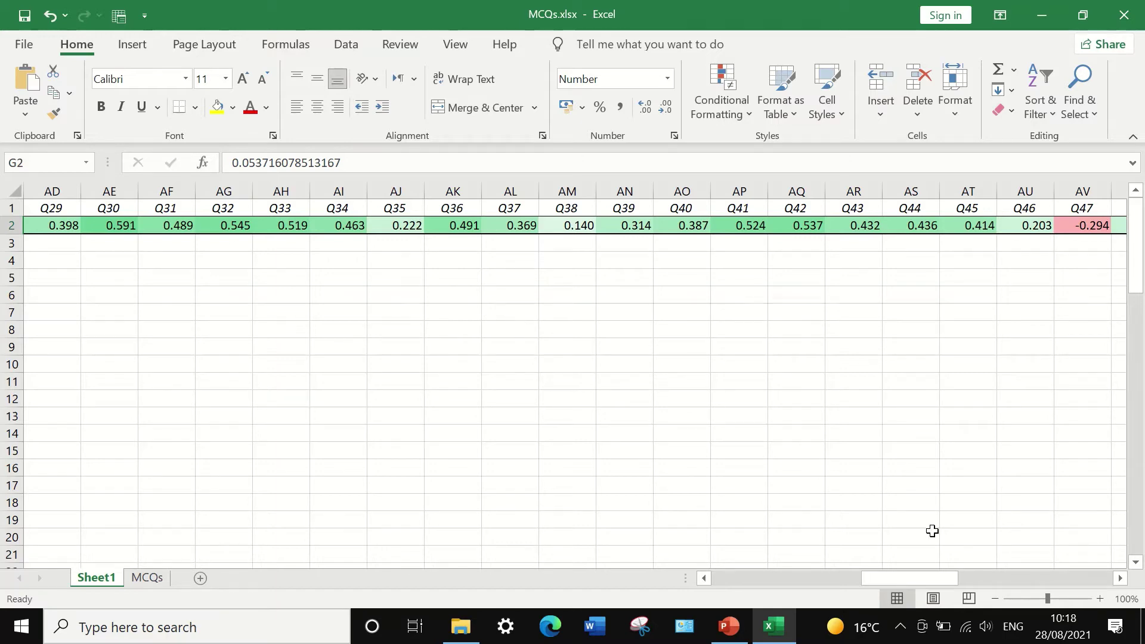
left_click_drag(946, 577, 714, 574)
left_click(98, 275)
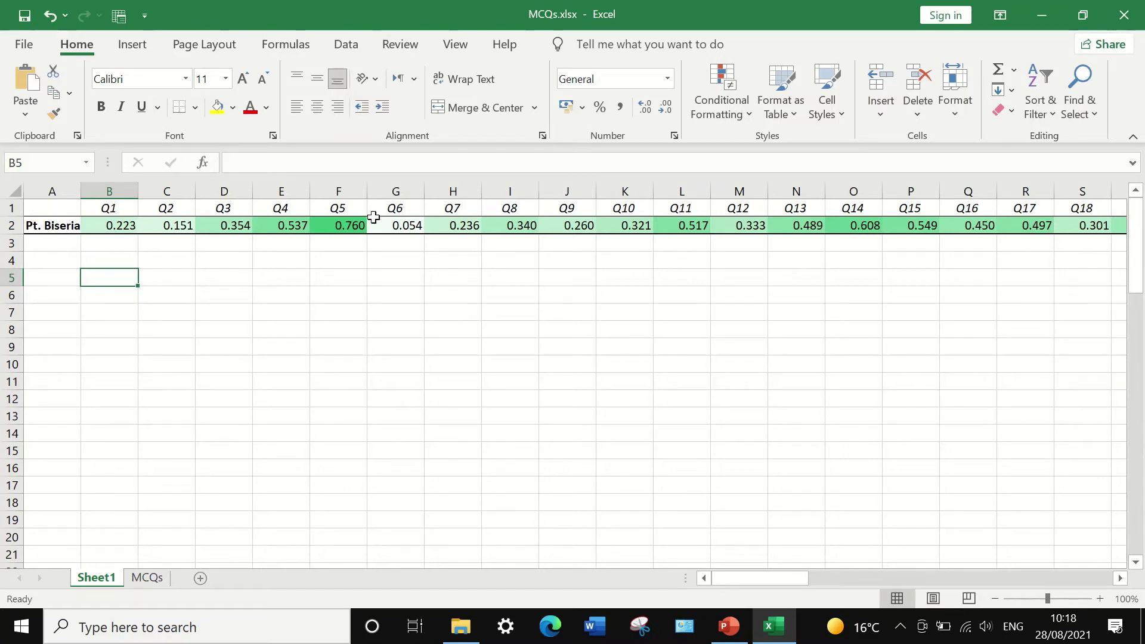
left_click(344, 243)
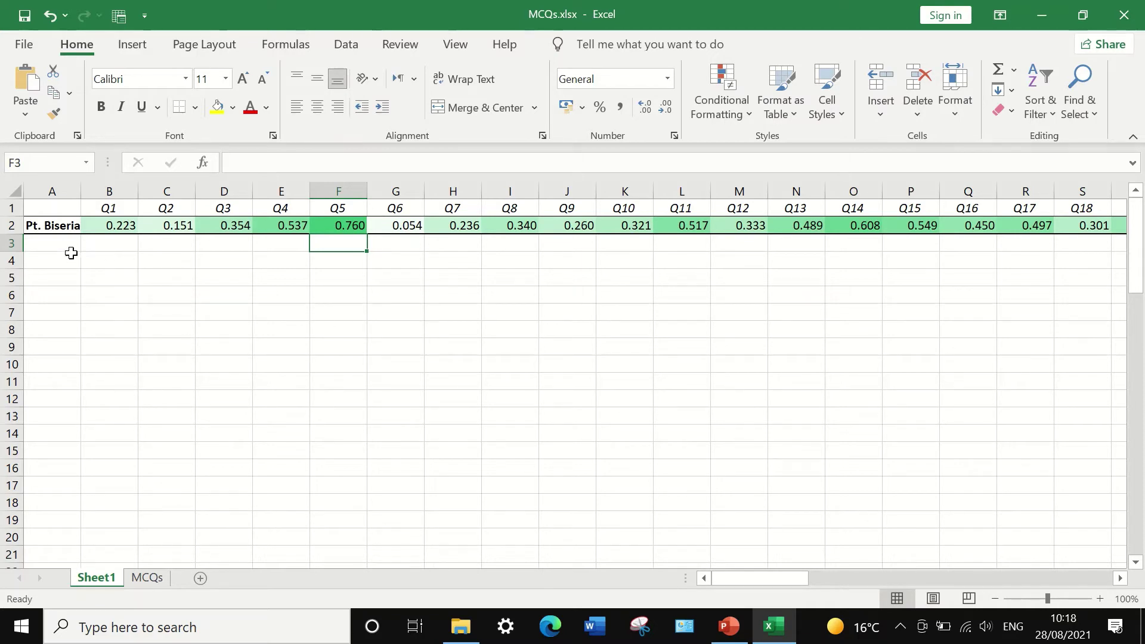
Look through the students' raw question scores on the MCQs sheet and return to the correlations on Sheet1
left_click(146, 577)
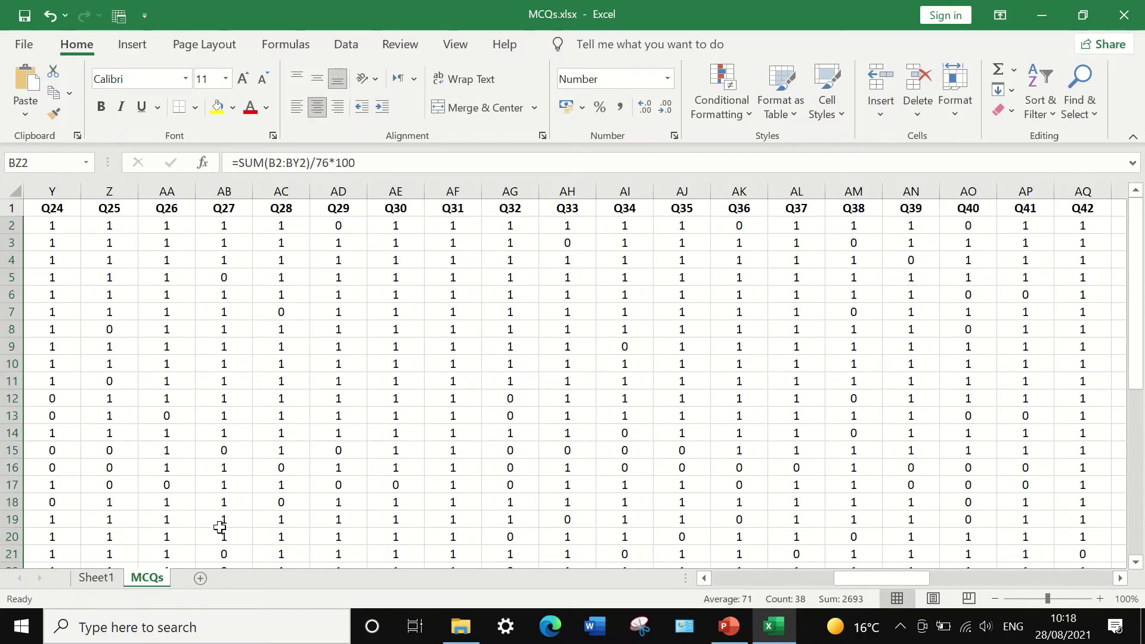
scroll(234, 453, "down", 11)
scroll(235, 453, "up", 5)
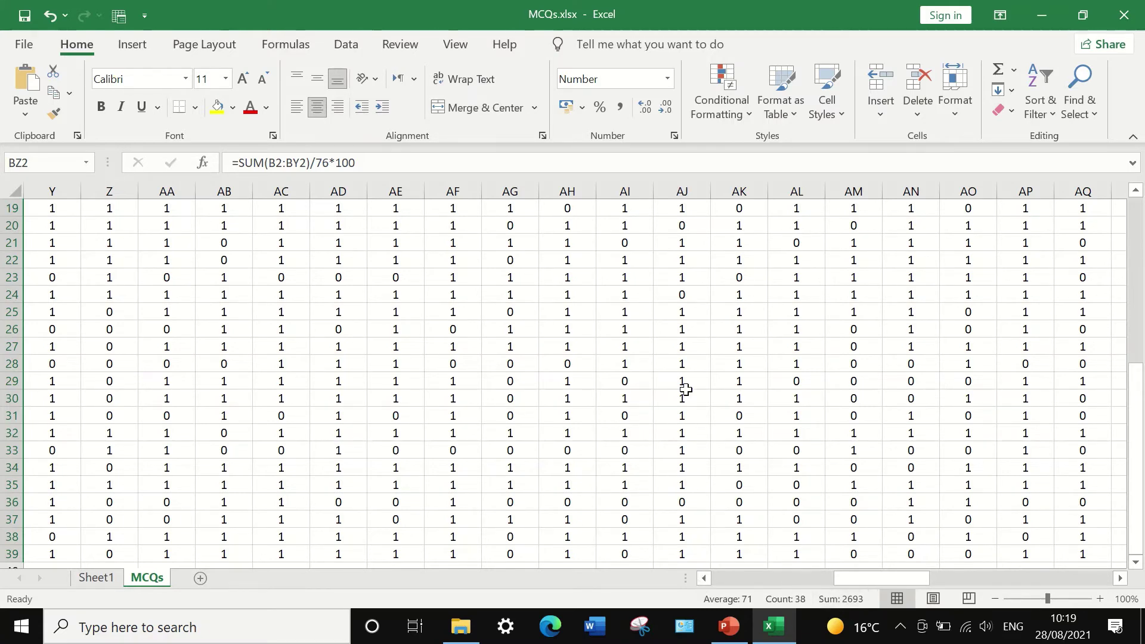
scroll(471, 276, "up", 6)
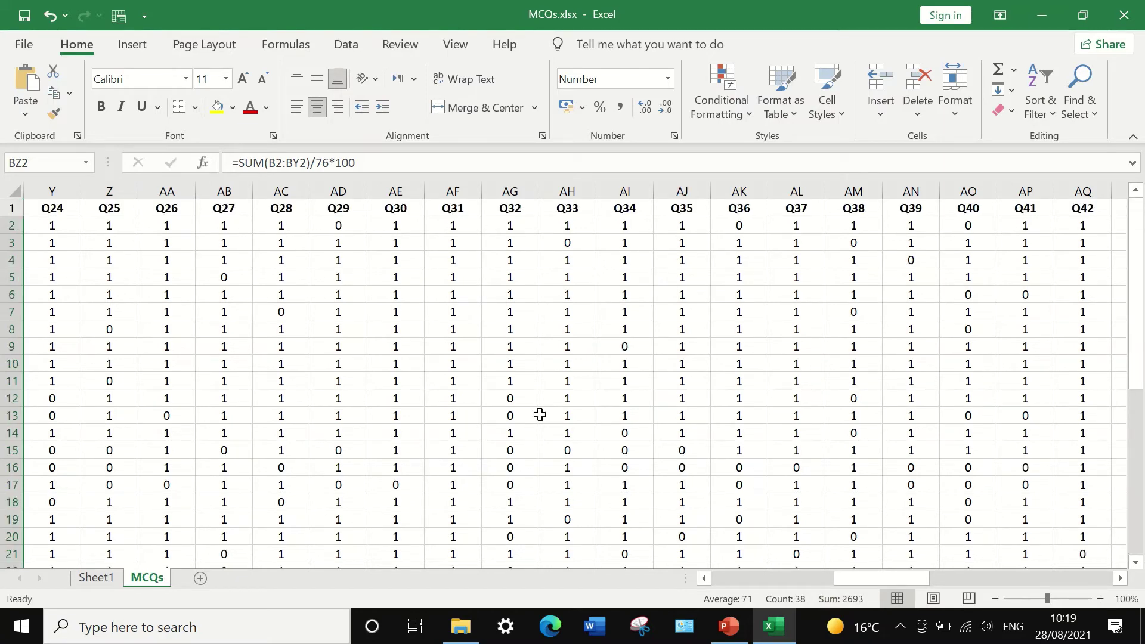
left_click_drag(892, 574, 724, 573)
left_click(95, 577)
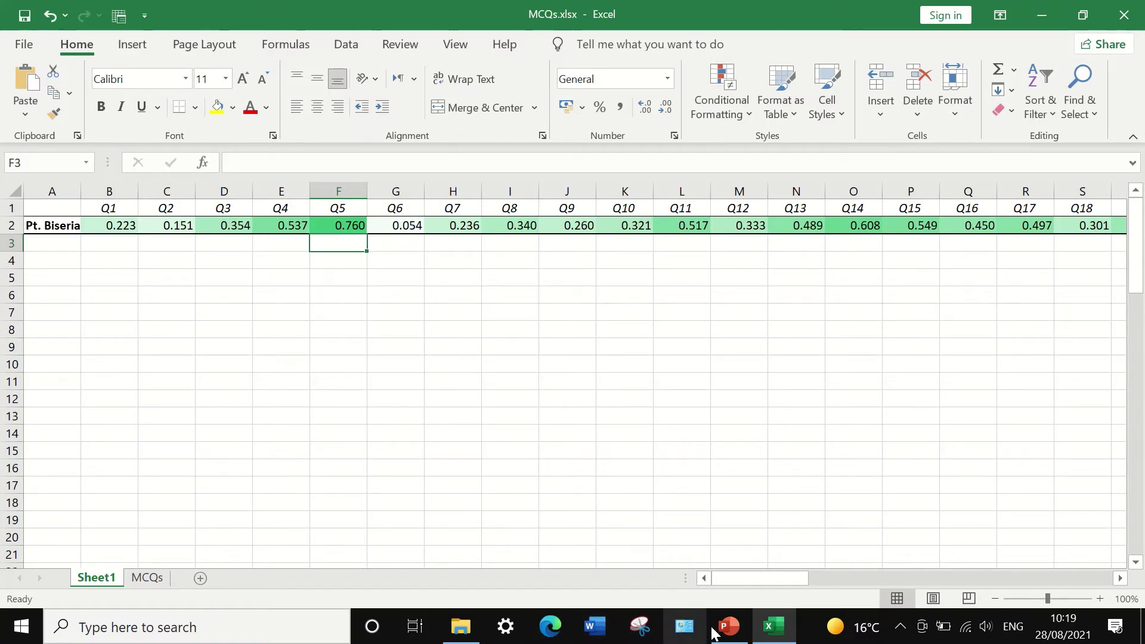
mouse_move(778, 636)
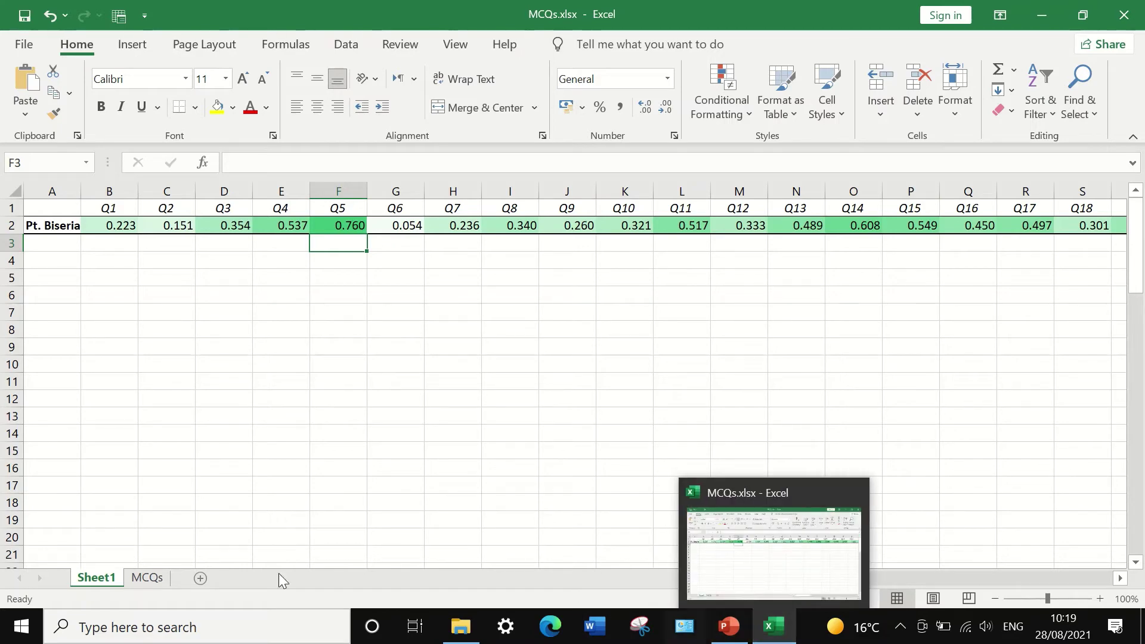
Open the Regression tool from Data Analysis on the MCQs sheet
left_click(142, 576)
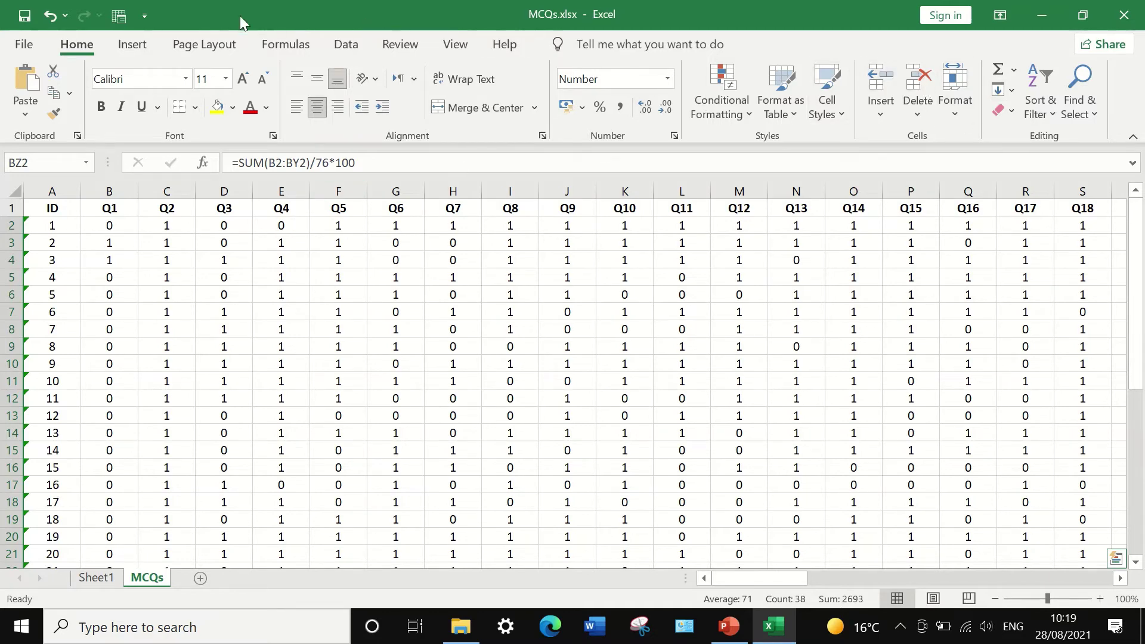
left_click(344, 46)
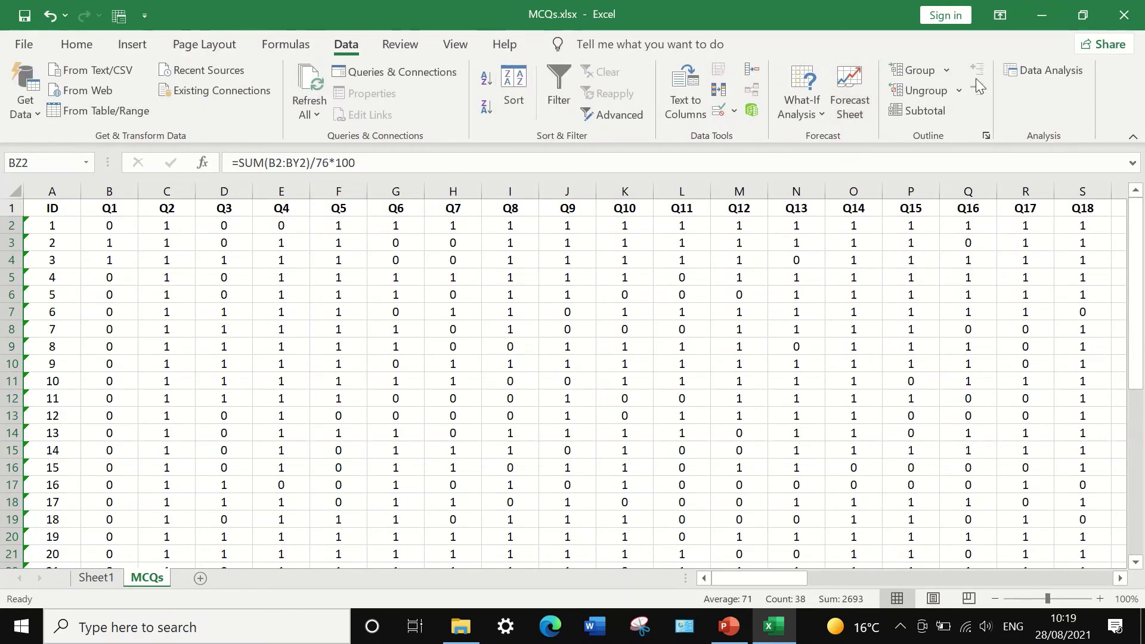
left_click(1042, 70)
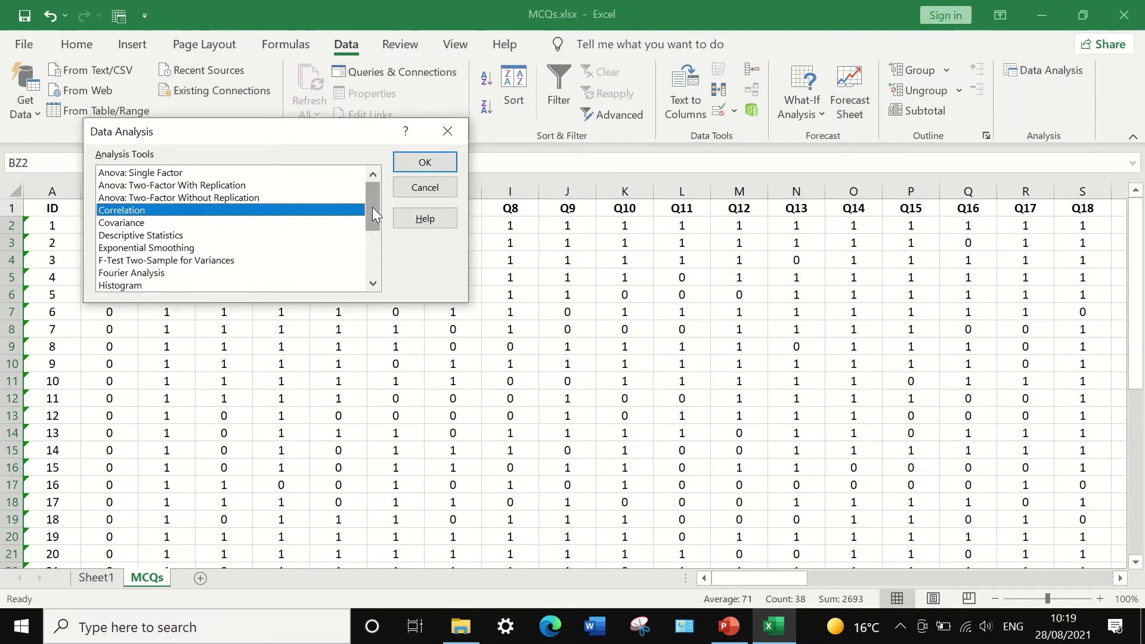
left_click_drag(372, 208, 368, 231)
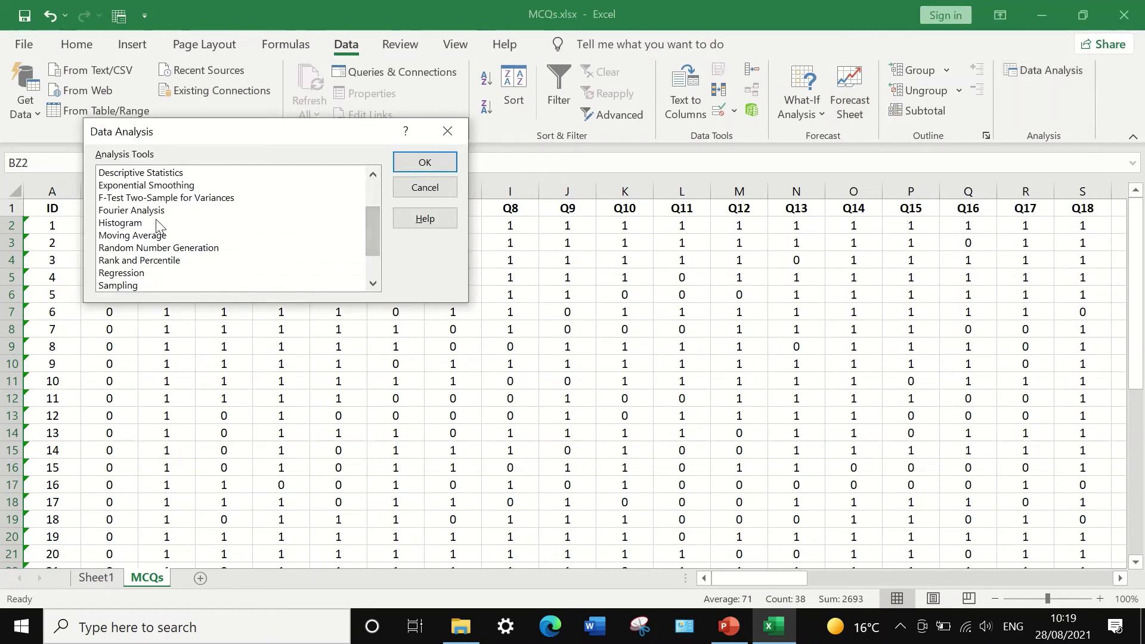
scroll(151, 253, "down", 1)
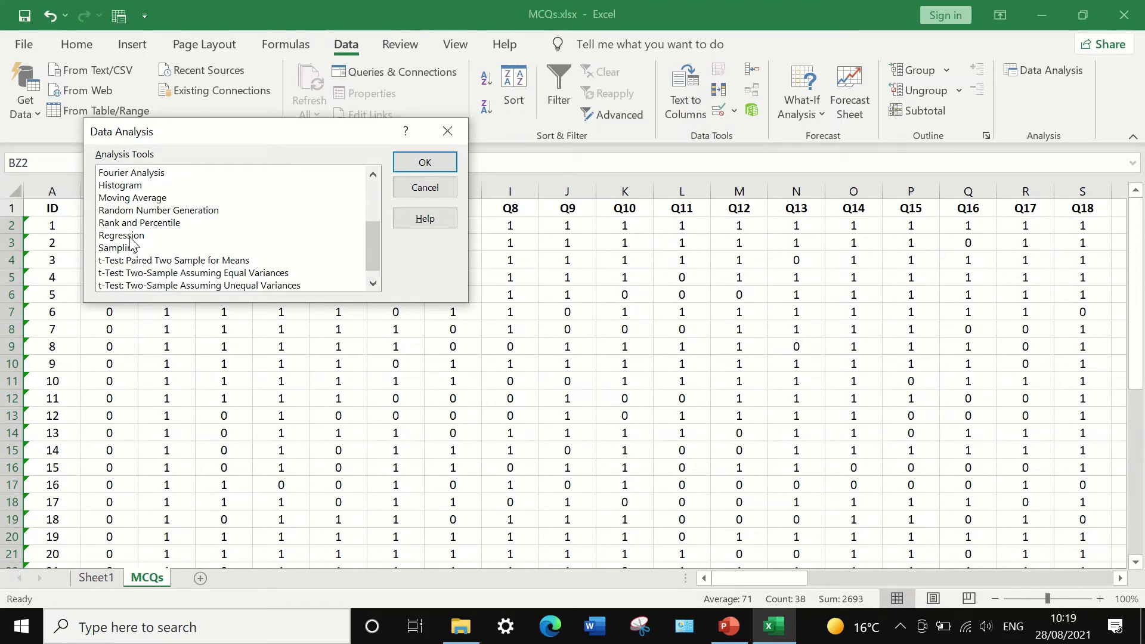
left_click(128, 236)
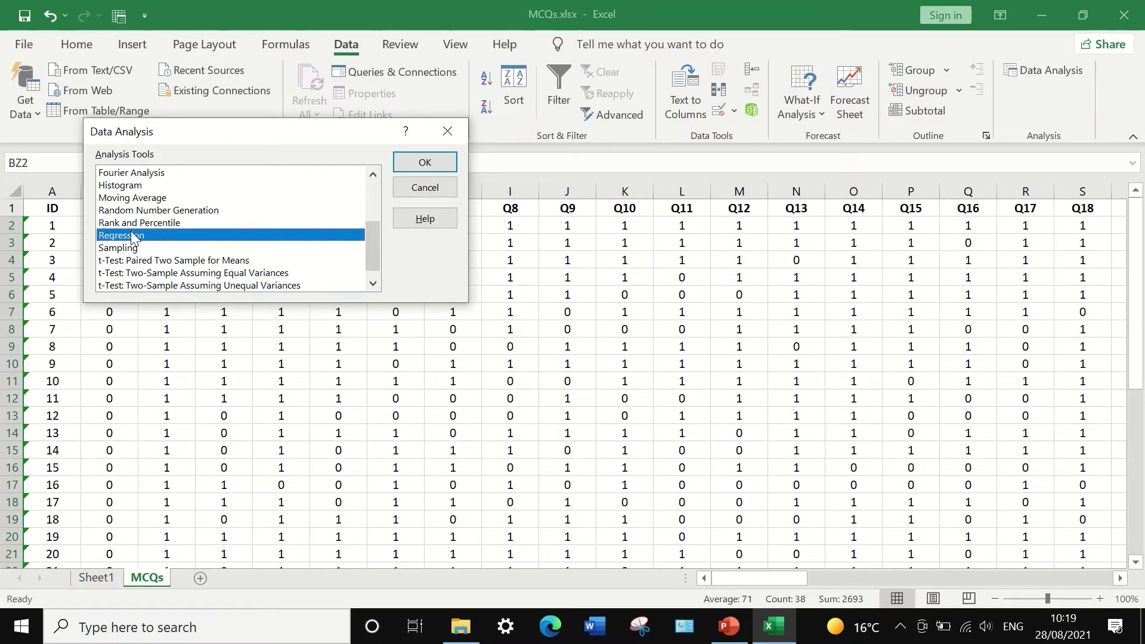
left_click(412, 163)
left_click_drag(299, 49, 361, 51)
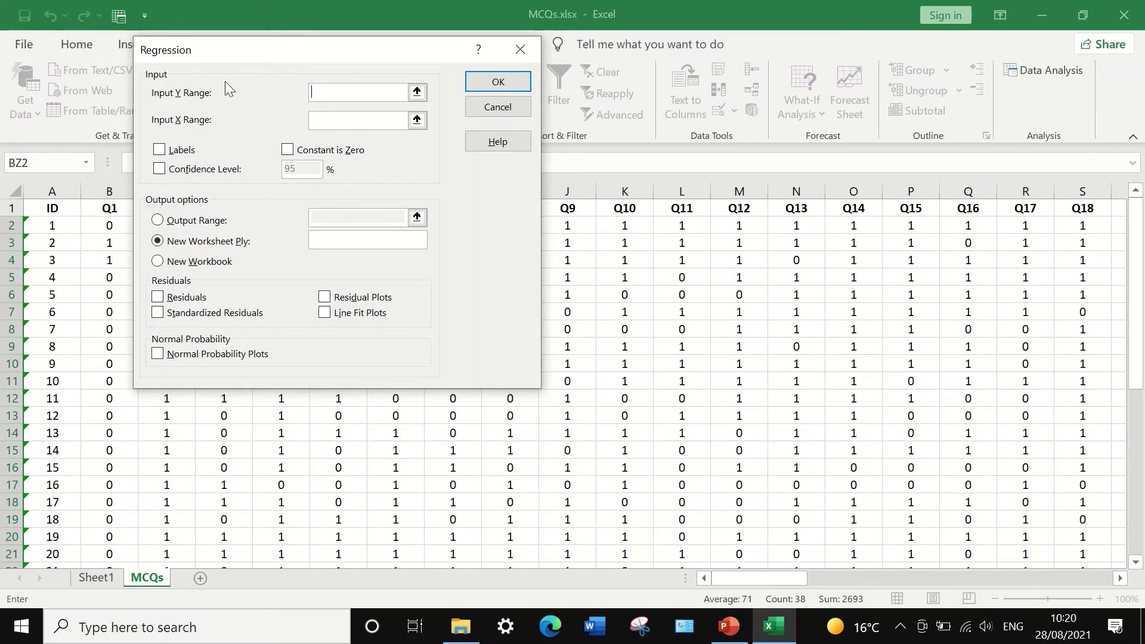
Set the regression's Input Y Range to the Total Score column including its header, $BZ$1:$BZ$39
left_click(417, 92)
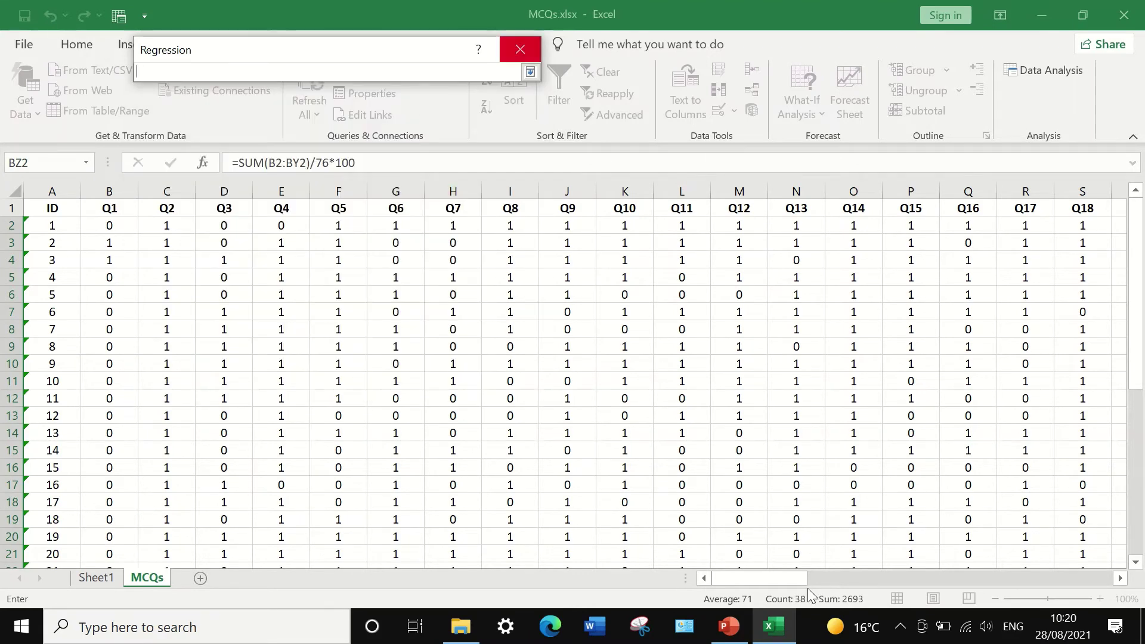
left_click_drag(743, 575, 1088, 553)
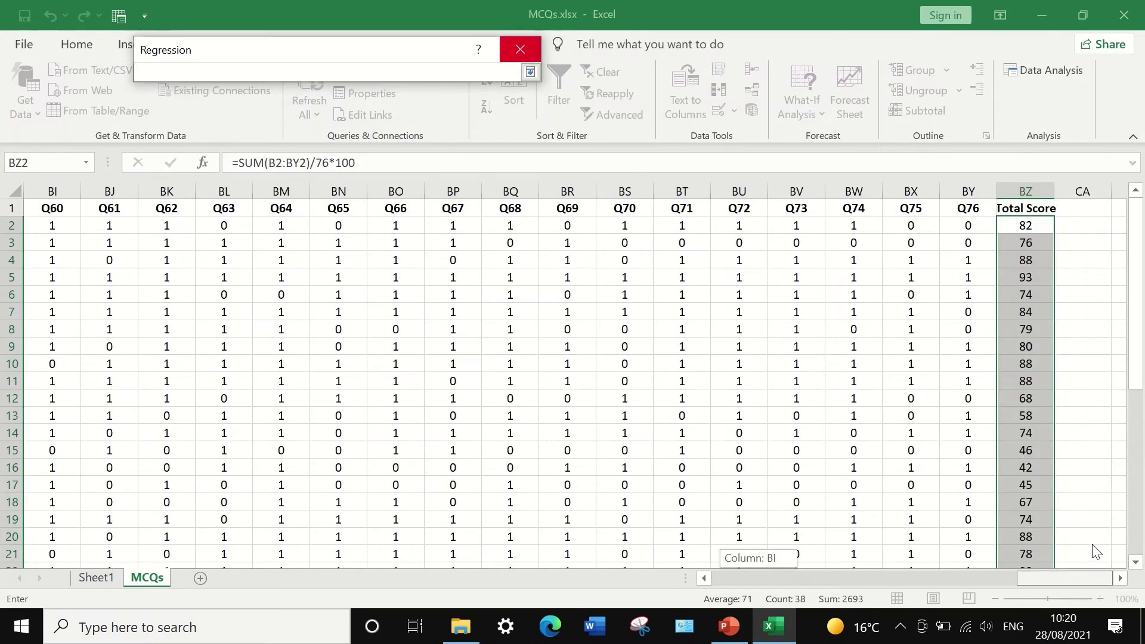
scroll(1061, 319, "down", 4)
scroll(1060, 358, "down", 3)
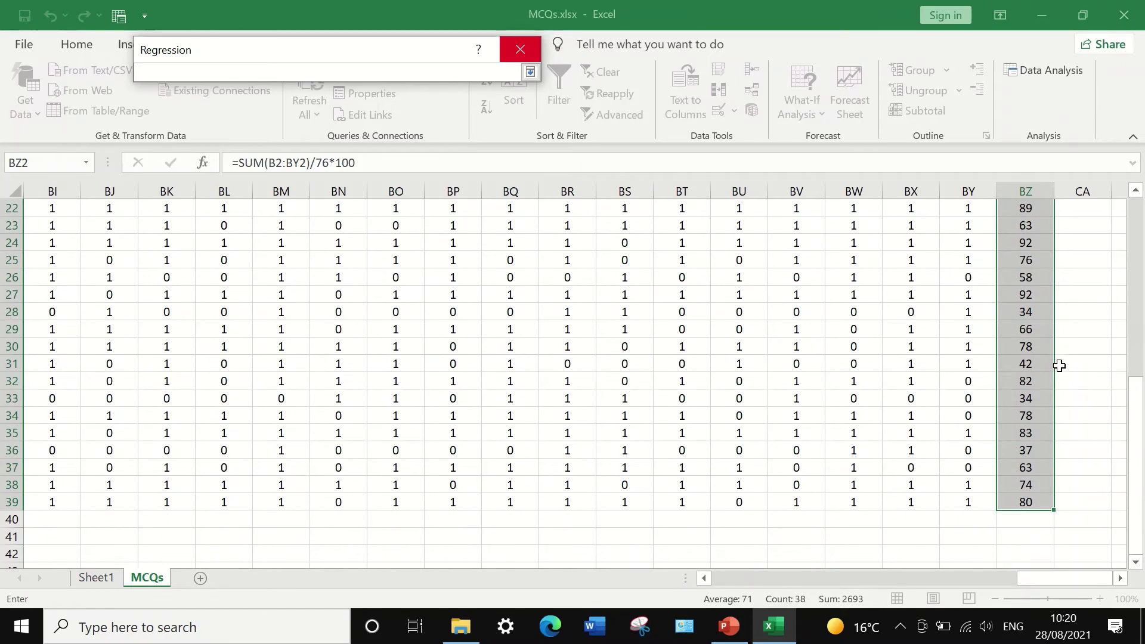
scroll(1056, 360, "up", 7)
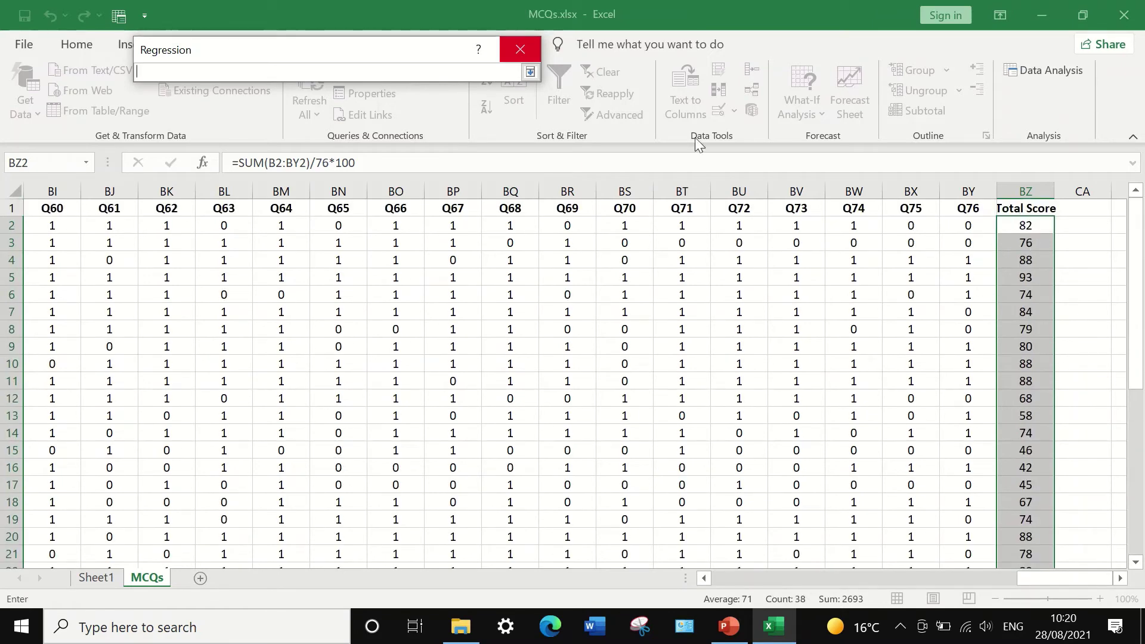
left_click(530, 71)
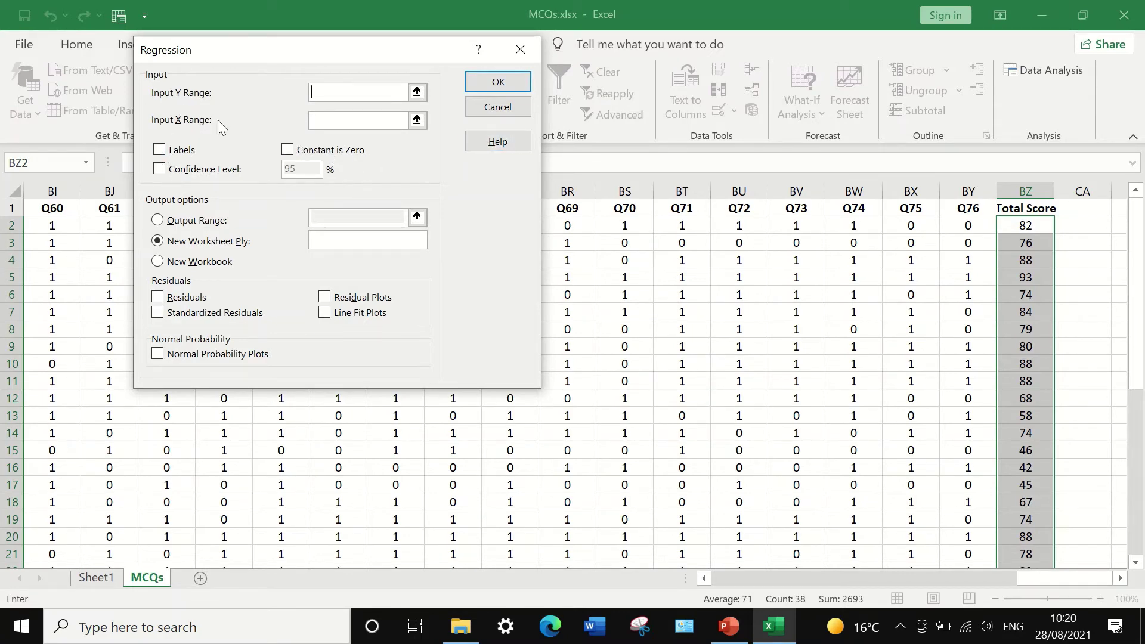
left_click(416, 92)
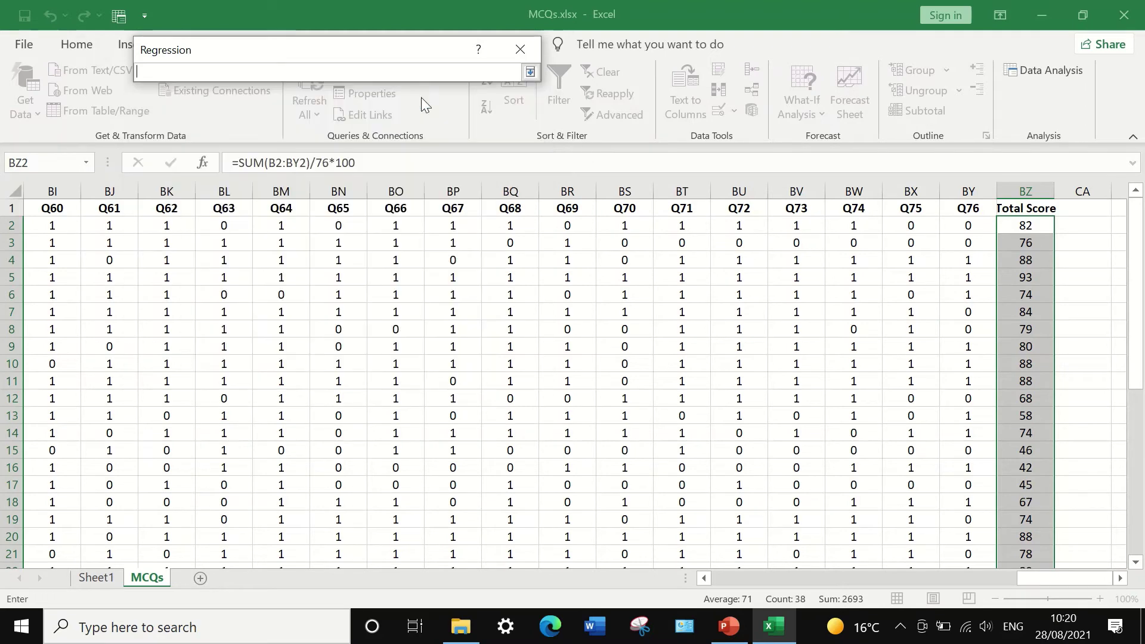
left_click(1022, 206)
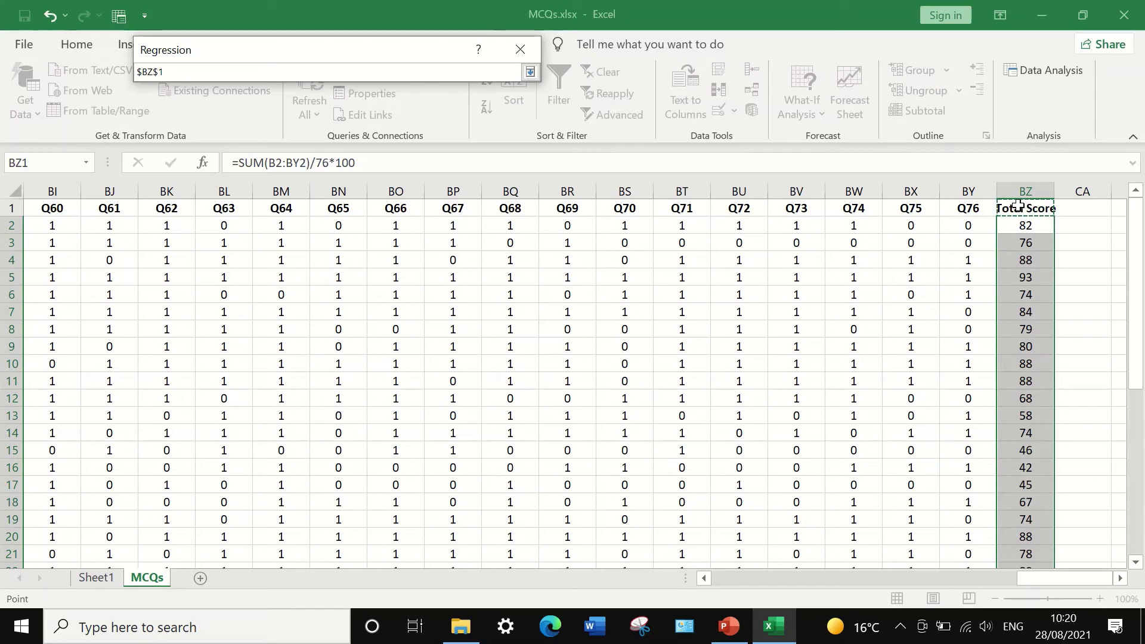
left_click_drag(1018, 206, 1026, 555)
scroll(1093, 425, "up", 6)
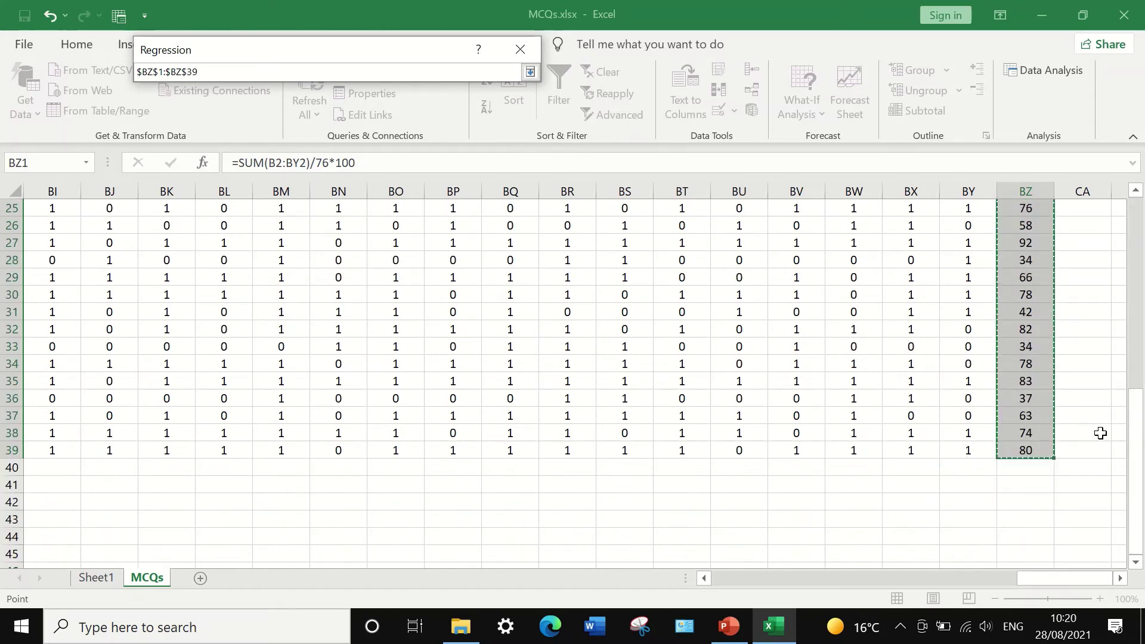
left_click(529, 72)
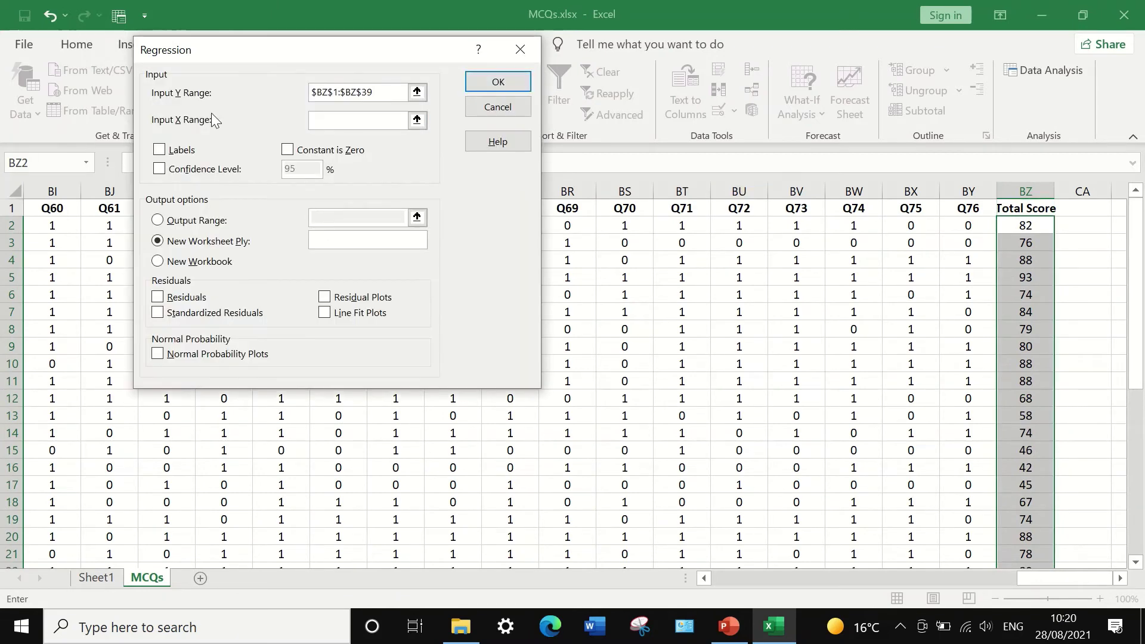
Set the regression's Input X Range to the Q5 column including its header, $F$1:$F$39
left_click(417, 120)
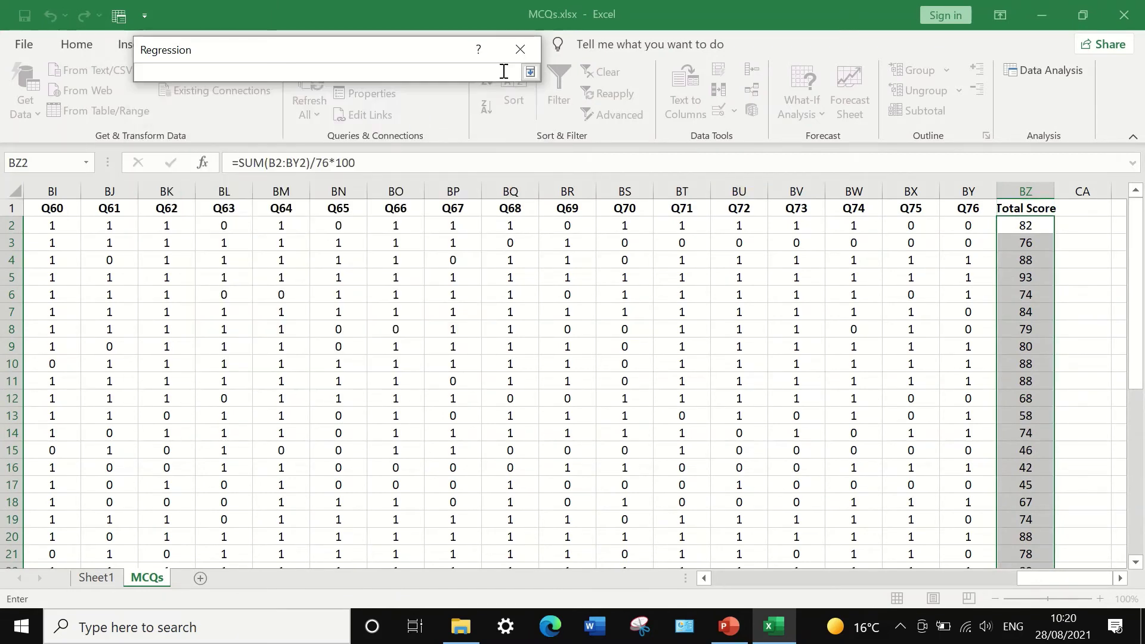
left_click(529, 71)
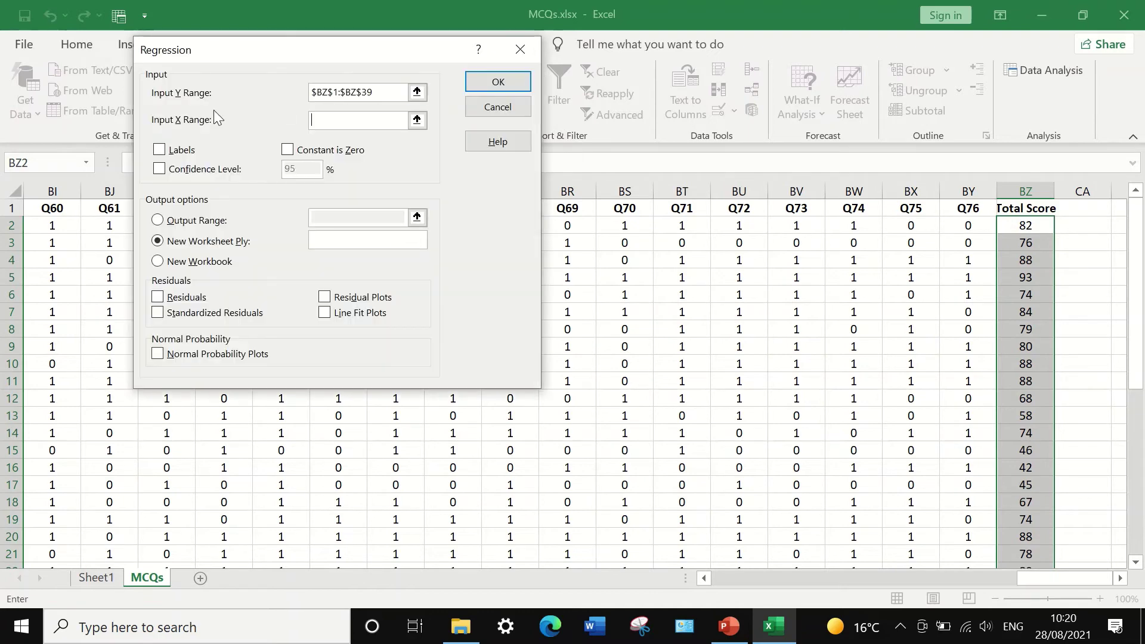
left_click(417, 120)
left_click_drag(1050, 578, 722, 576)
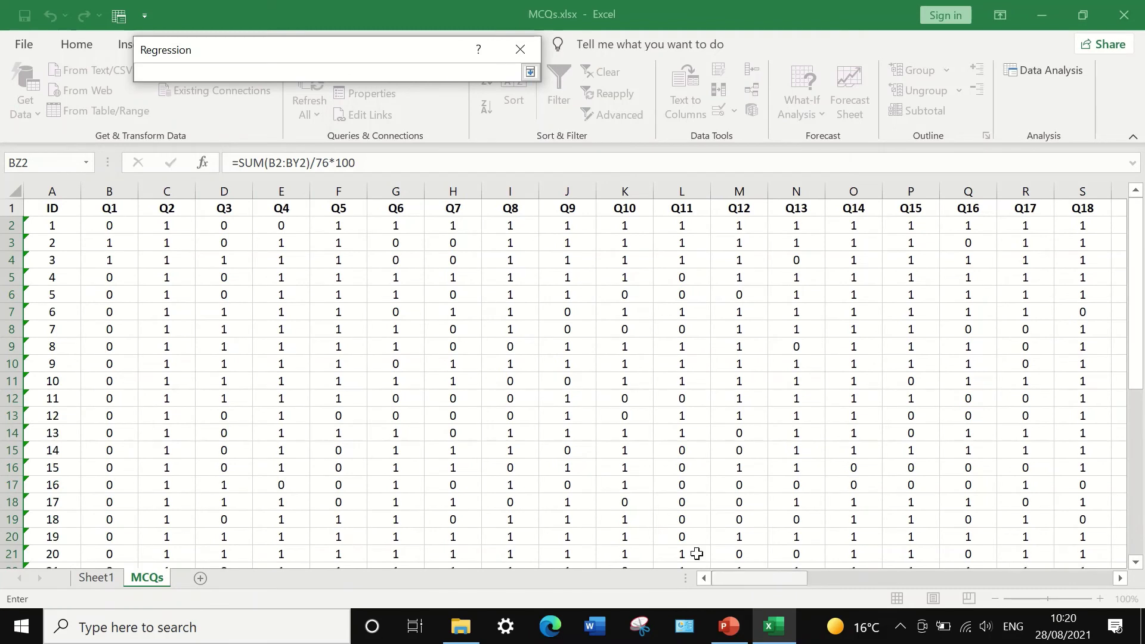
left_click(338, 207)
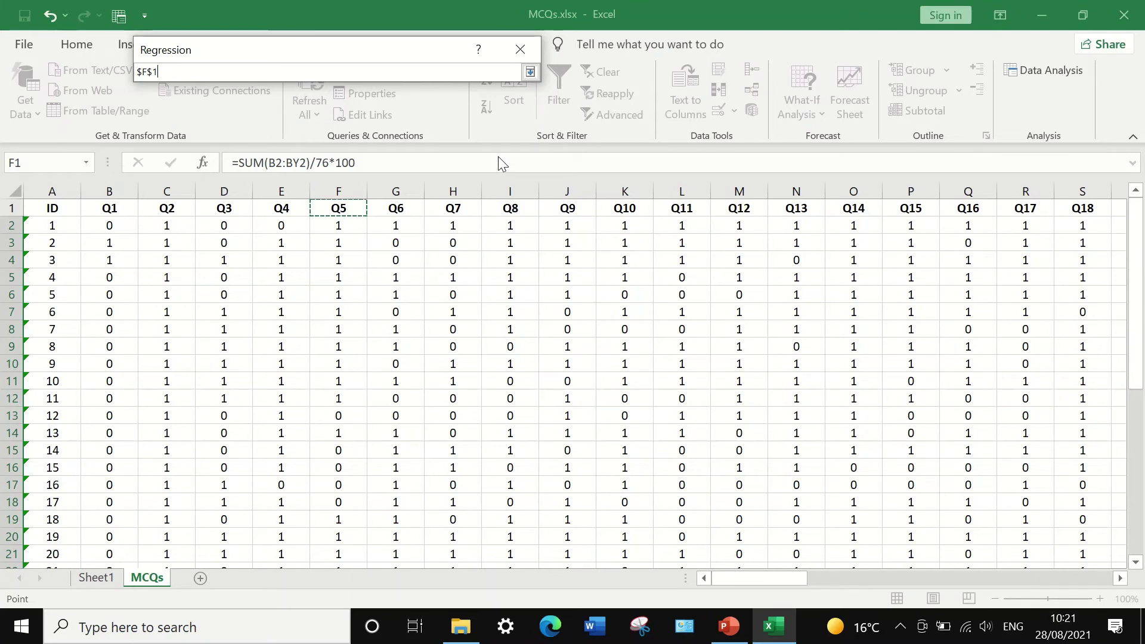
key("ctrl+shift+Down")
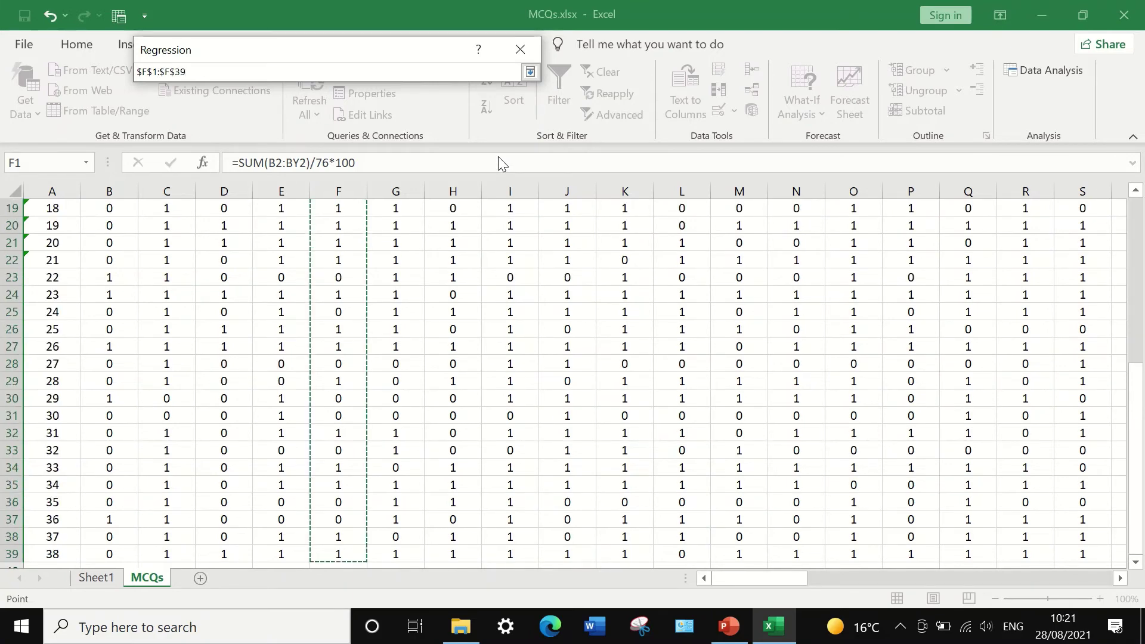
left_click(533, 73)
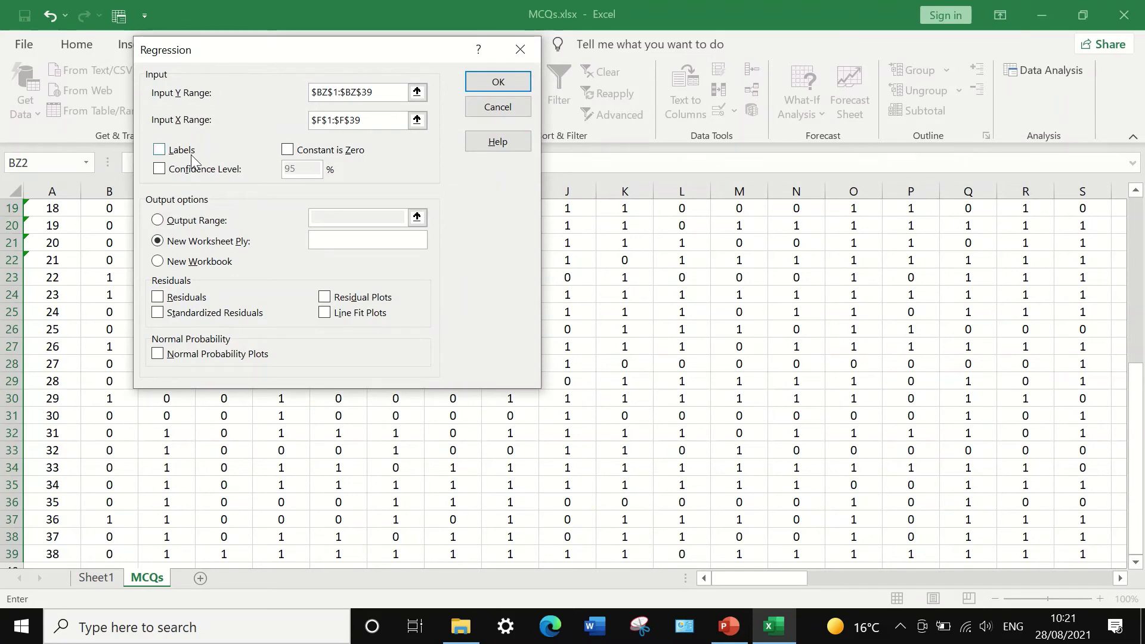
Check the regression's Input X Range against the Q5 column and its header on the MCQs sheet
left_click_drag(312, 51, 559, 67)
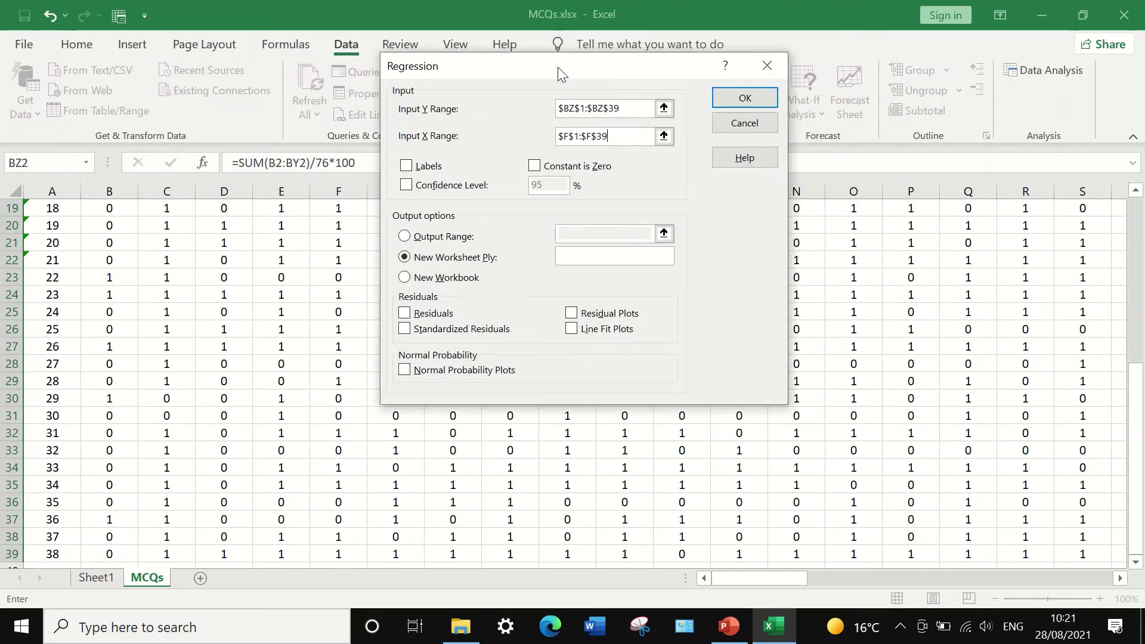
left_click(663, 138)
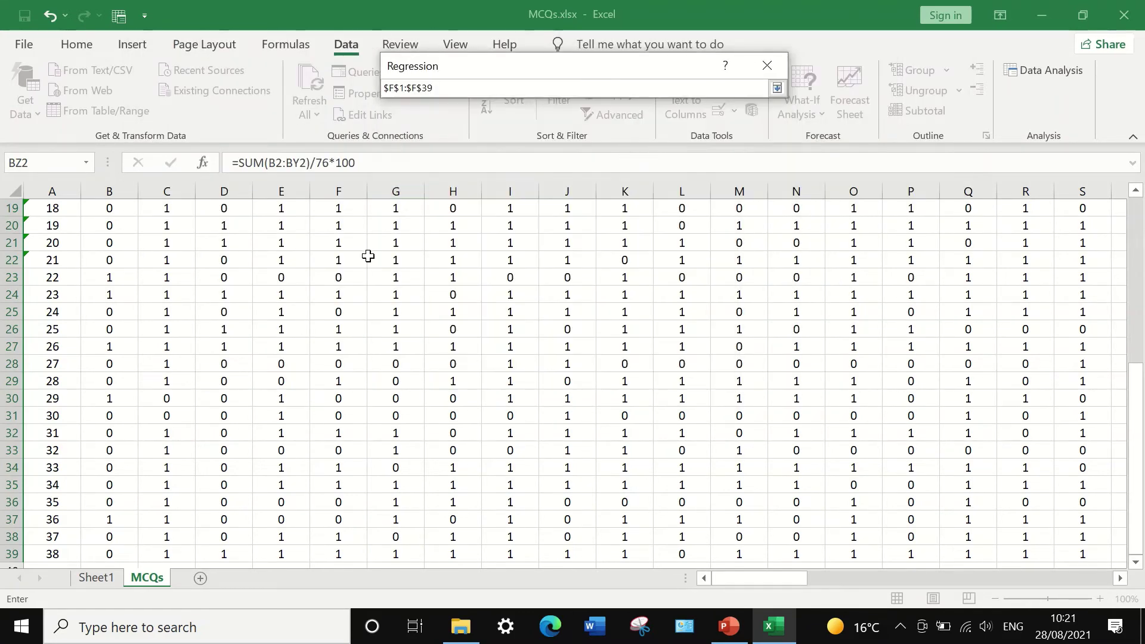
scroll(368, 256, "up", 6)
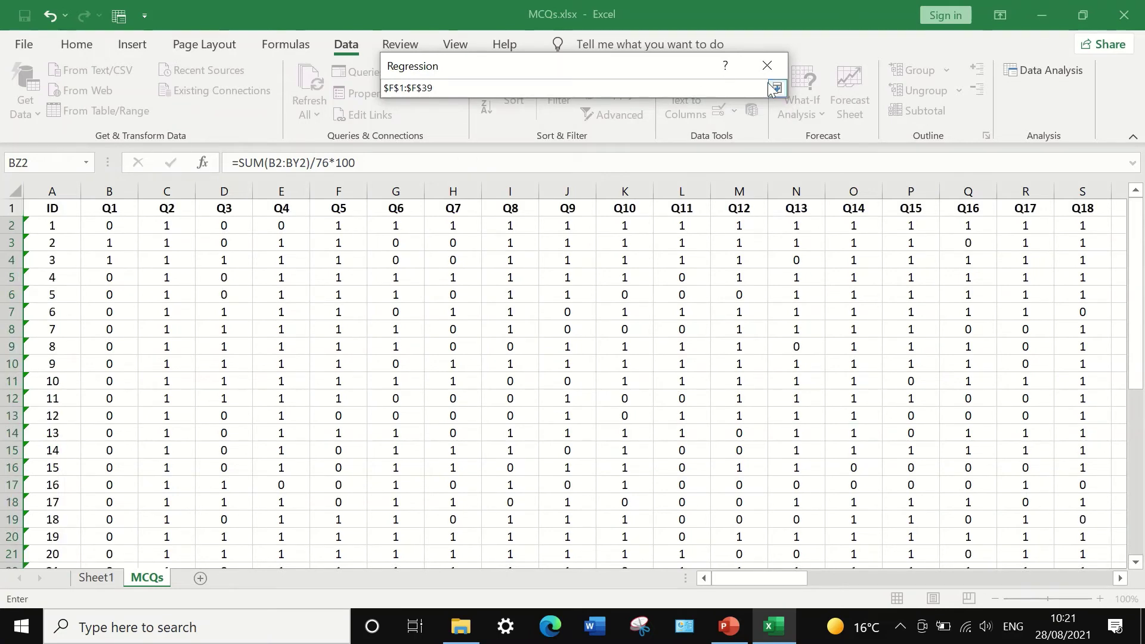
left_click(769, 86)
left_click(663, 139)
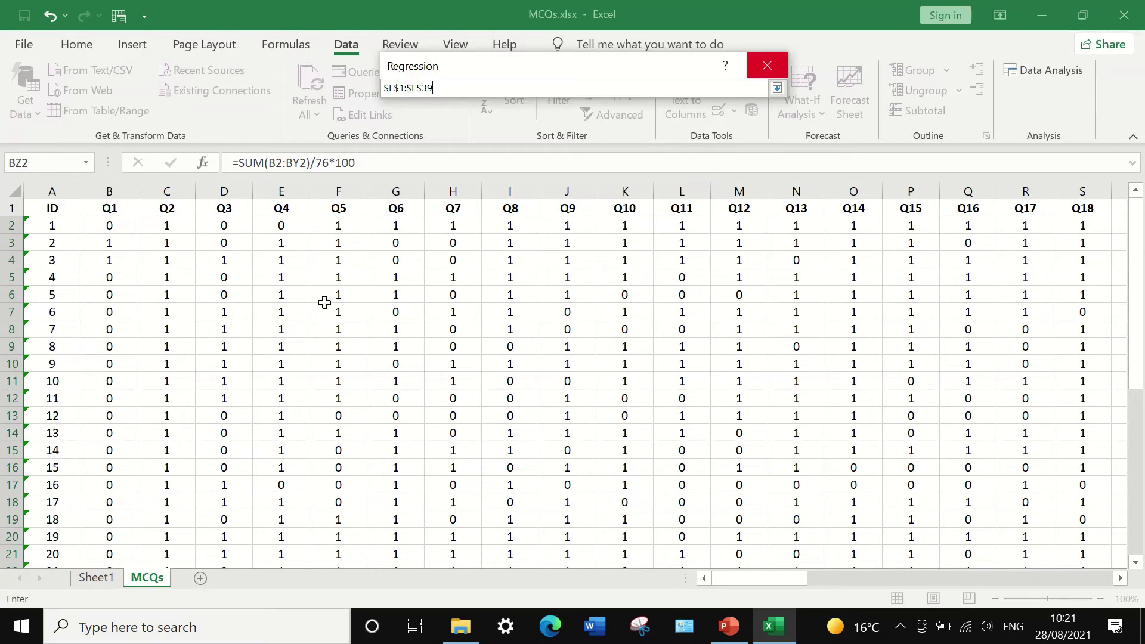
left_click(350, 207)
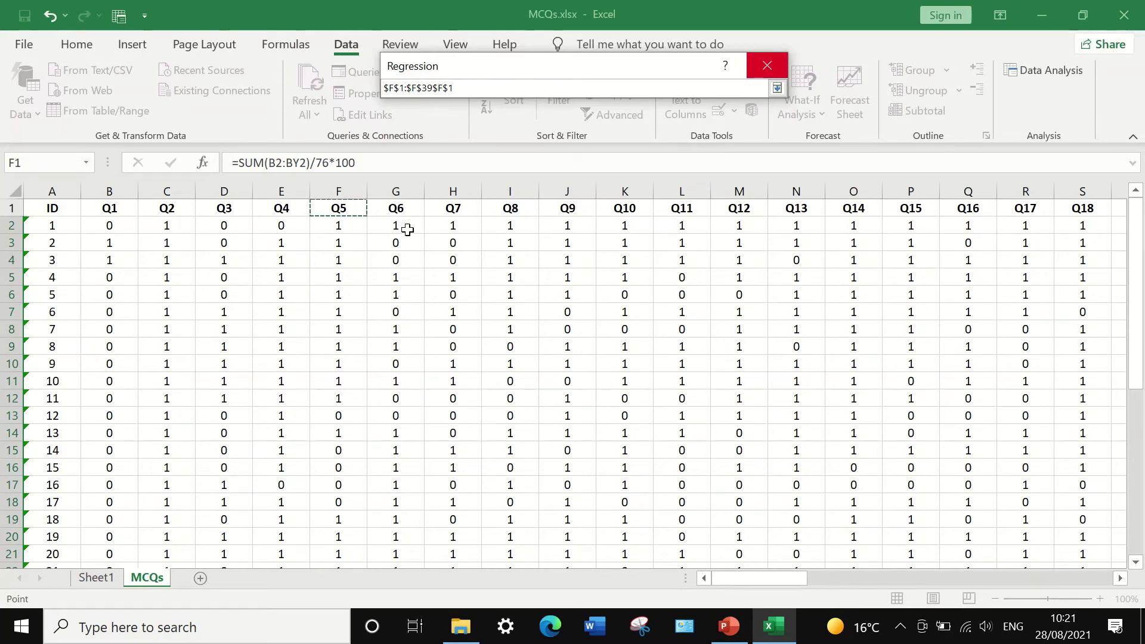
scroll(407, 230, "down", 6)
key("BackSpace")
key("BackSpace")
key("BackSpace")
key("BackSpace")
scroll(354, 331, "up", 6)
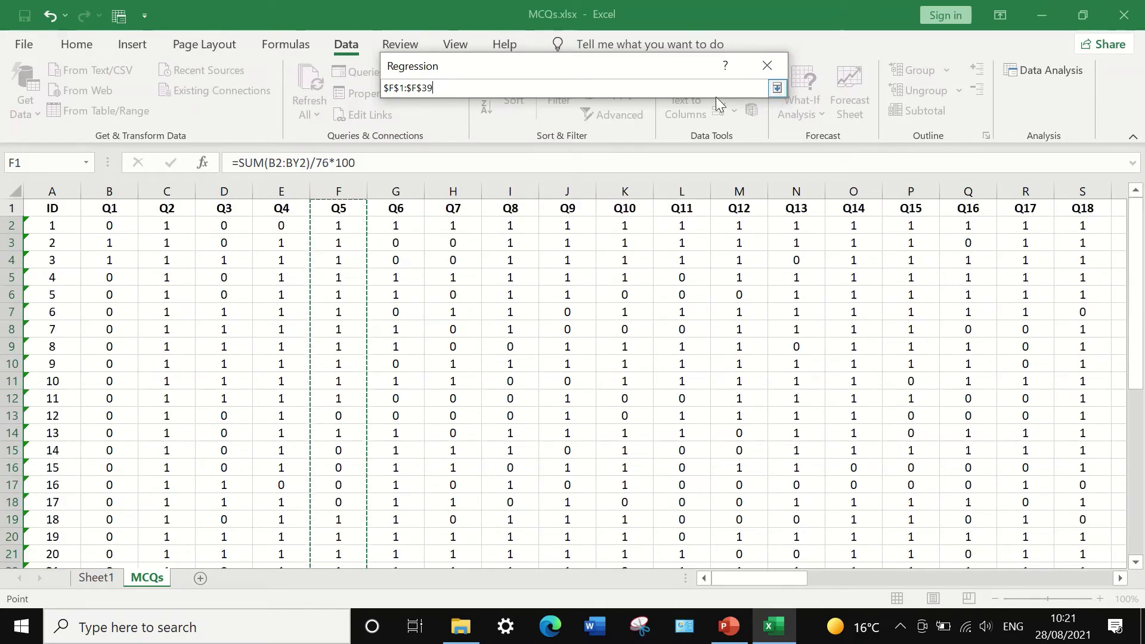
left_click(776, 87)
Mark the input ranges as containing labels and run the regression with output on a new worksheet
left_click(404, 166)
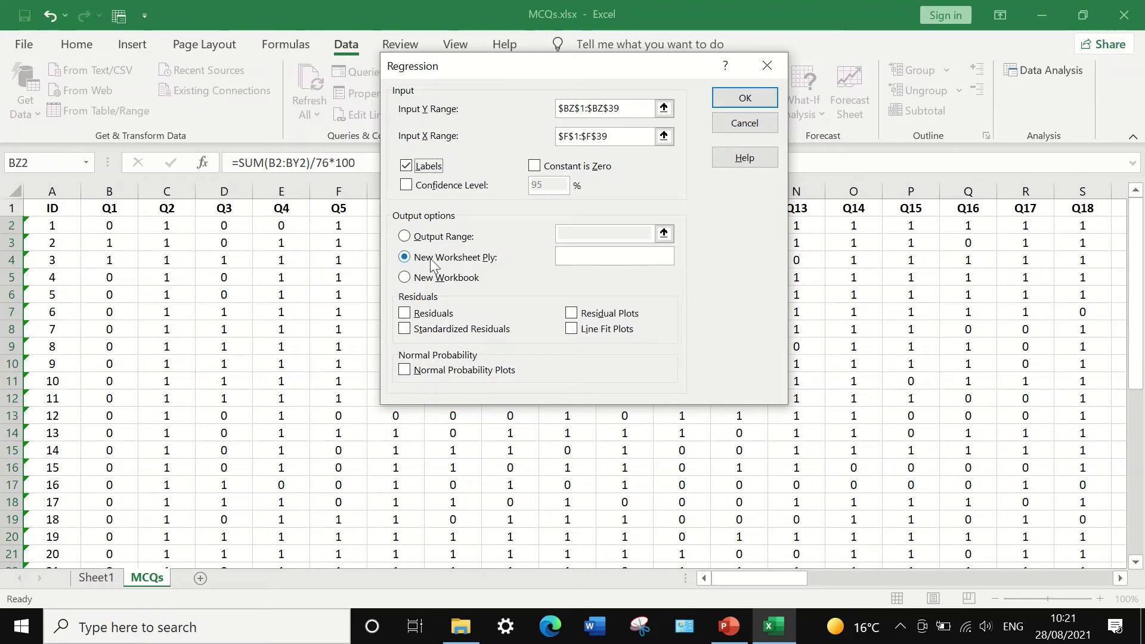
left_click(738, 104)
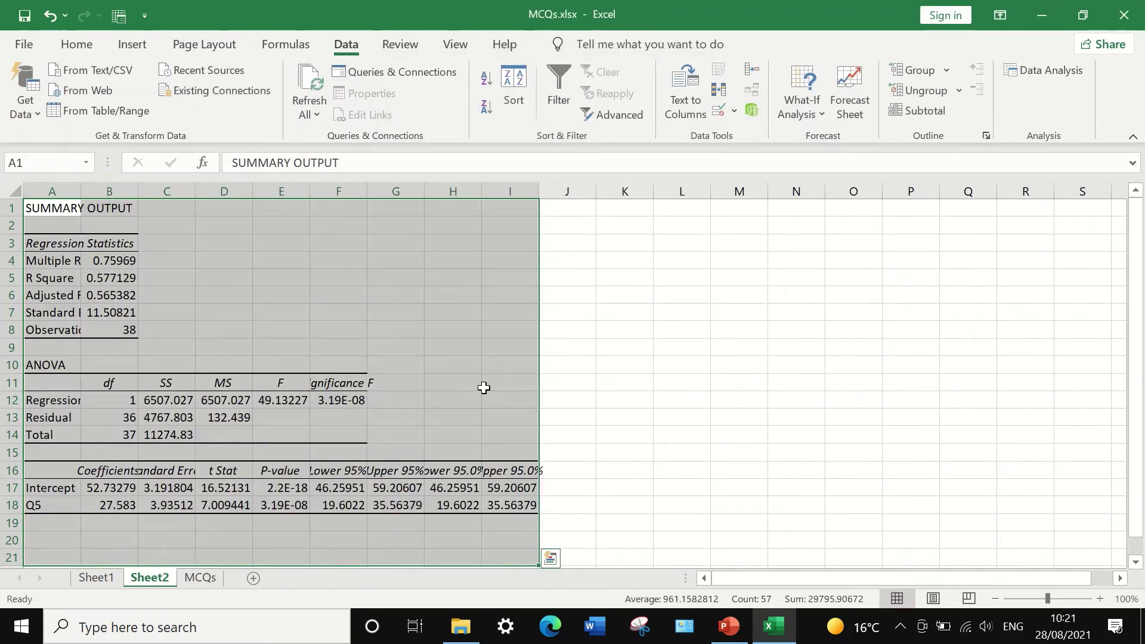
scroll(596, 321, "down", 1)
scroll(596, 321, "up", 1)
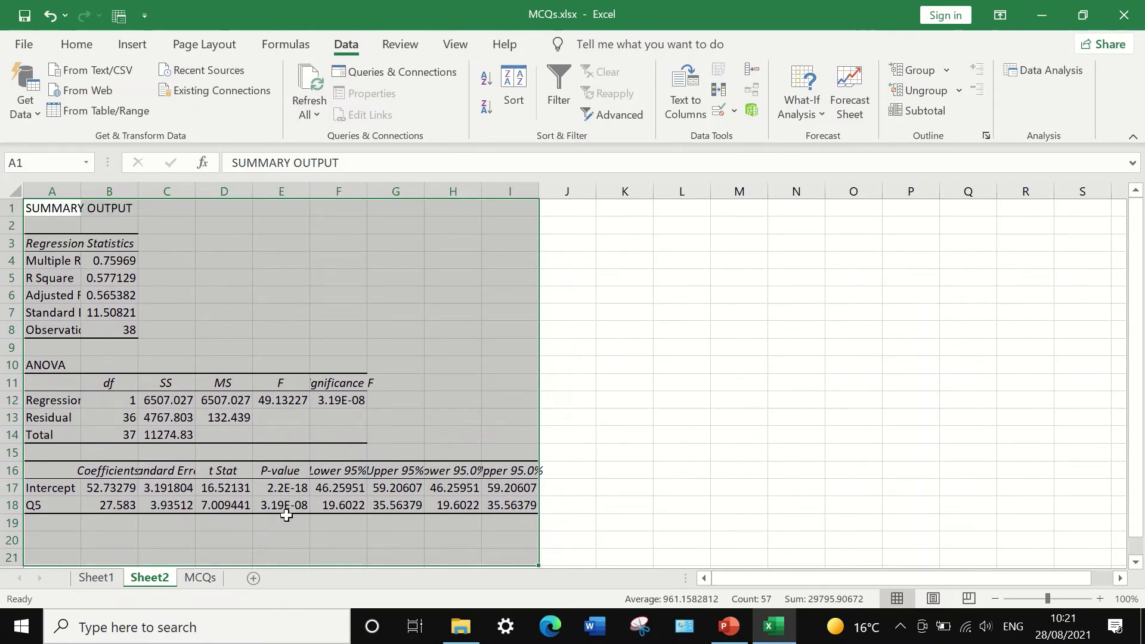
Highlight the Q5 coefficient row, row 18 of the regression output, with a yellow fill
left_click(44, 507)
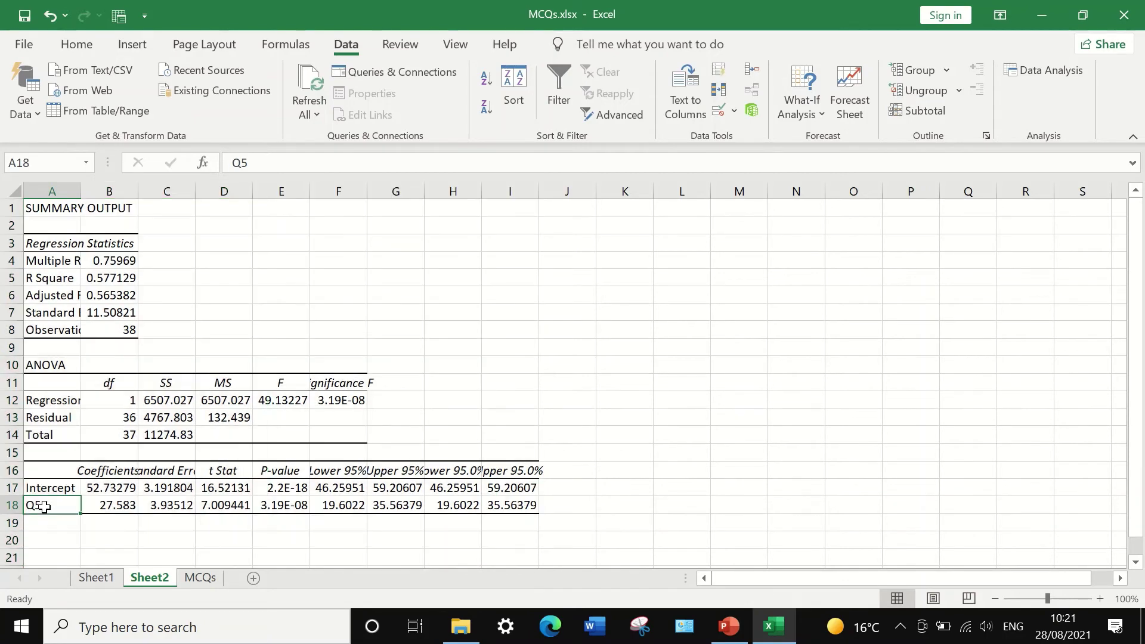
left_click(12, 505)
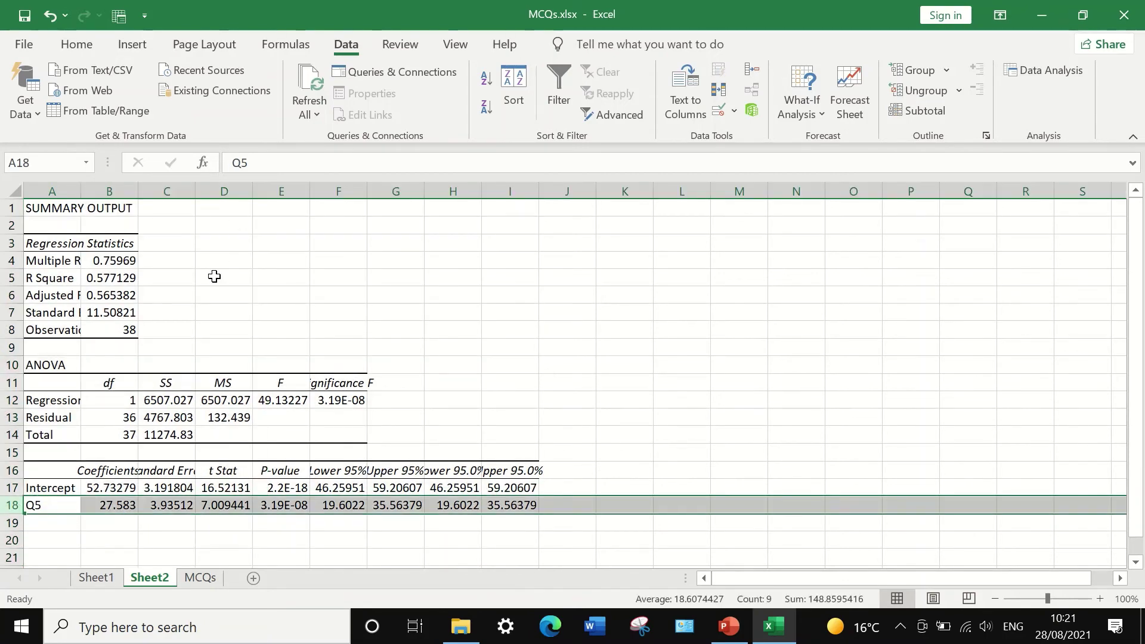
left_click(67, 44)
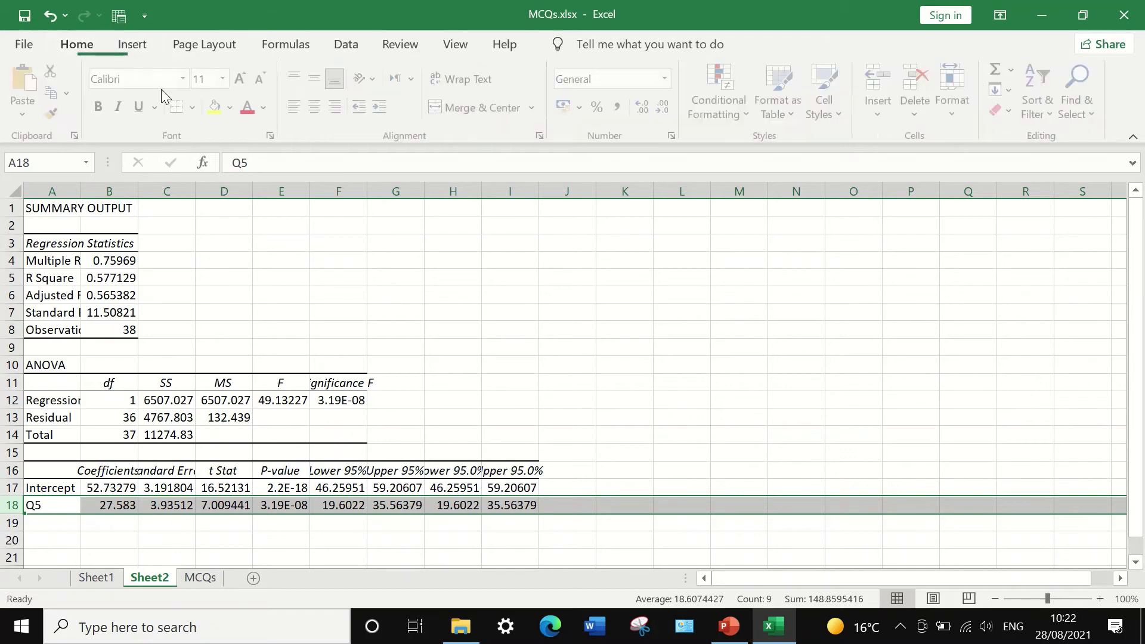
left_click(217, 108)
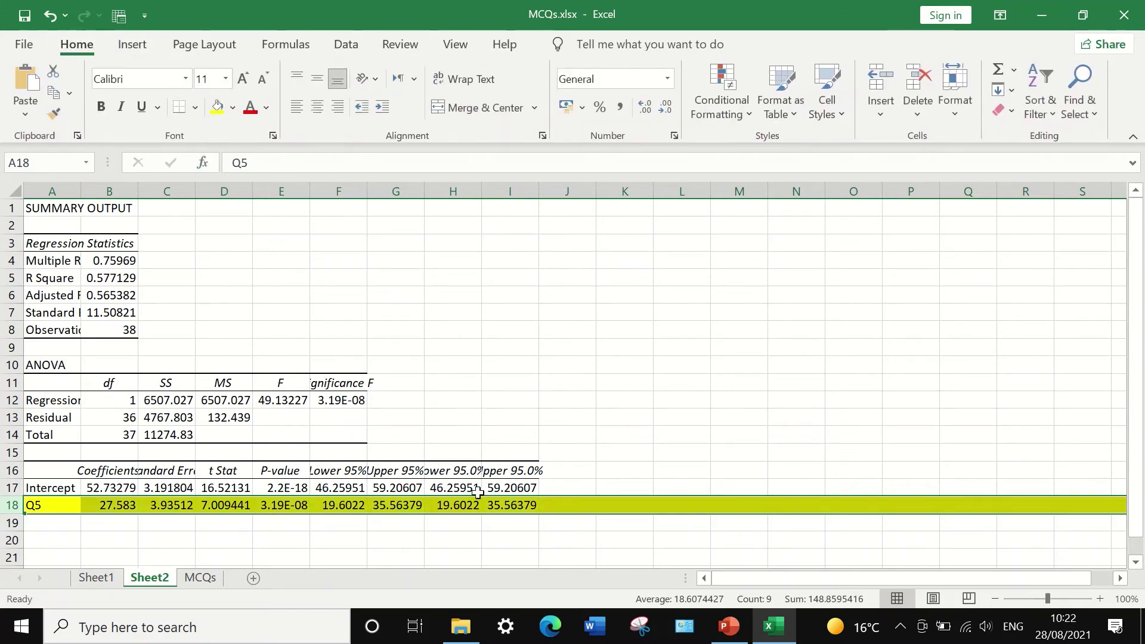
left_click(390, 555)
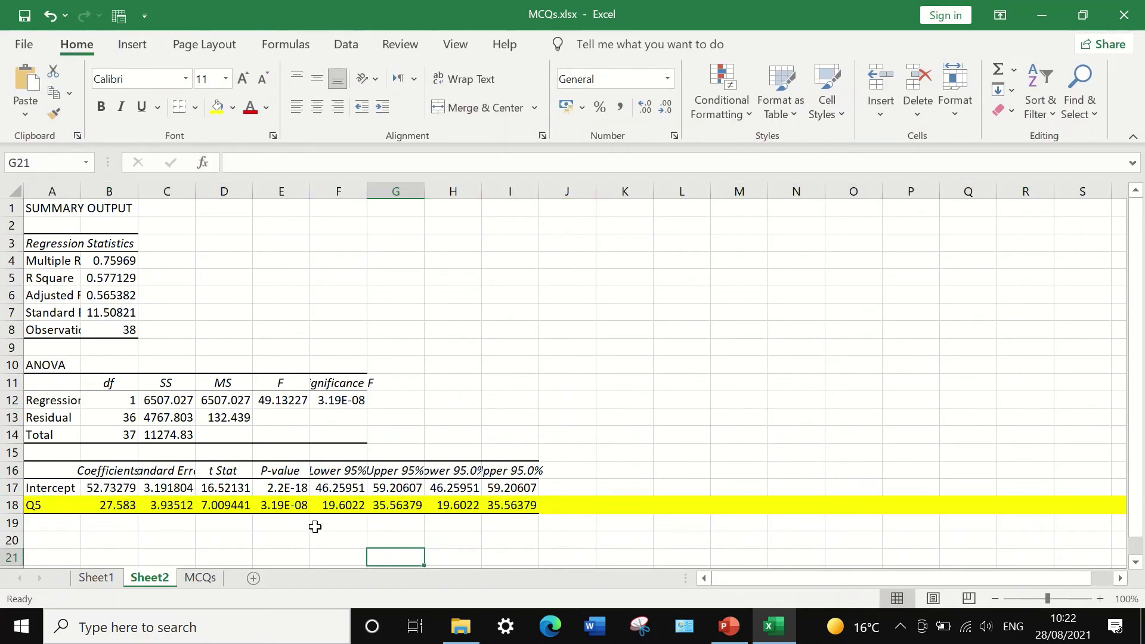
Widen the P-value column and format the Q5 row as Number with 3 decimal places
left_click_drag(310, 191, 478, 212)
left_click(443, 511)
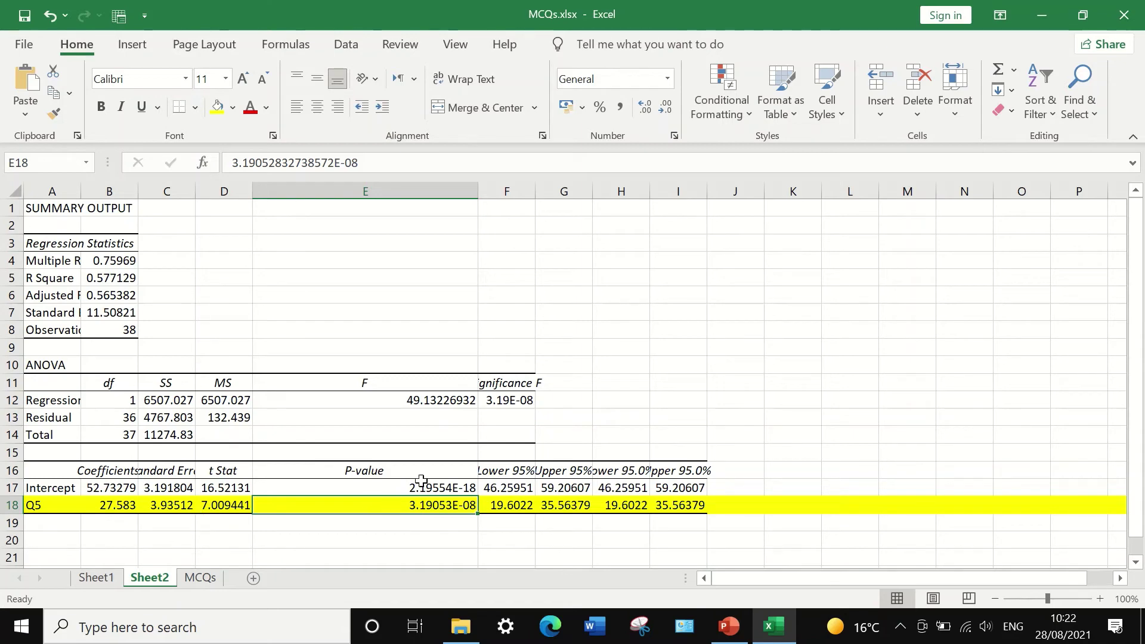
left_click(17, 505)
right_click(69, 506)
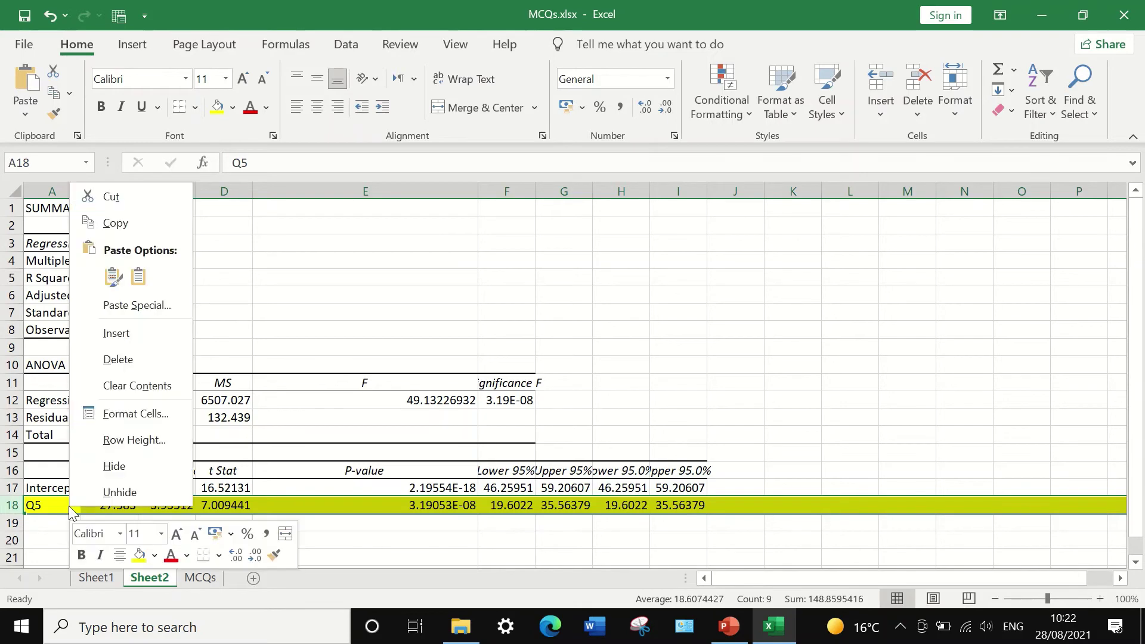
left_click(128, 413)
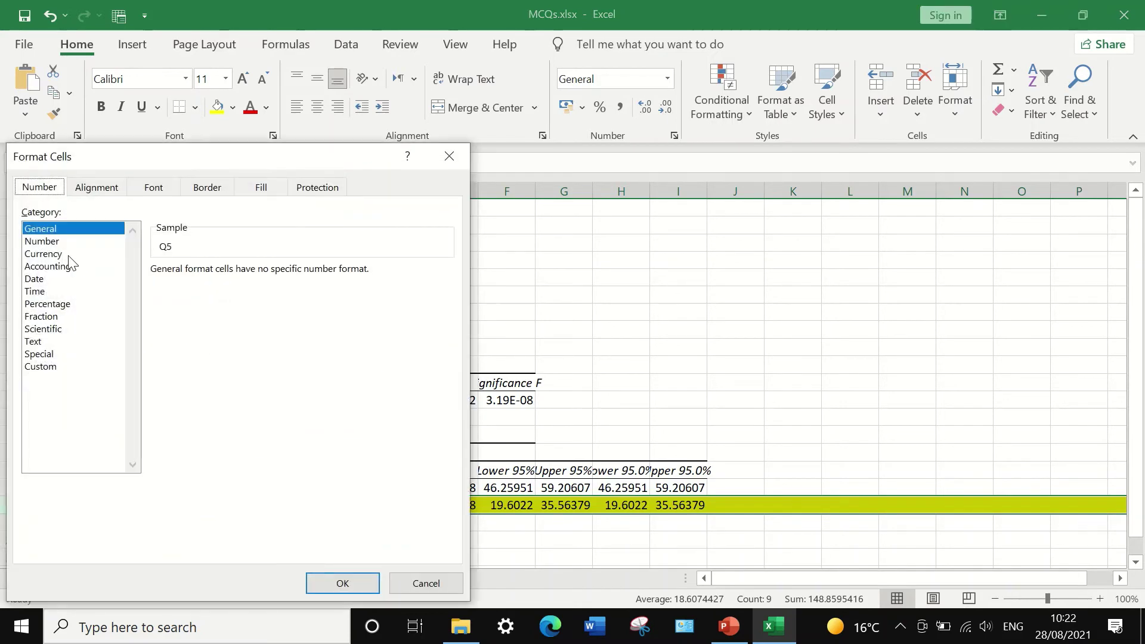
left_click(58, 241)
left_click(262, 270)
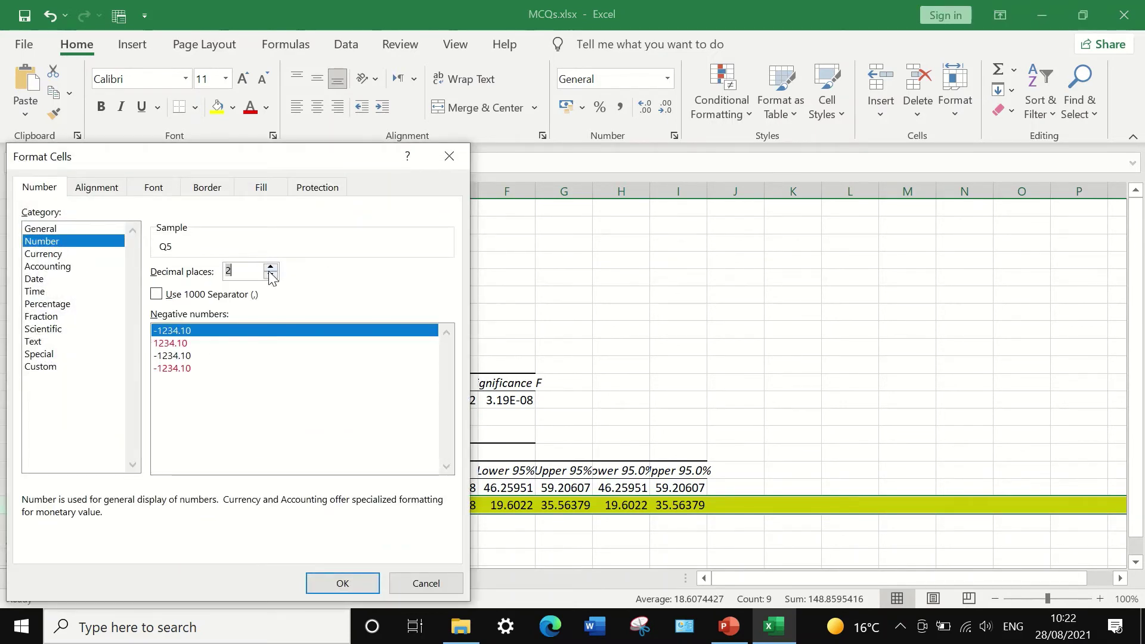
left_click(271, 267)
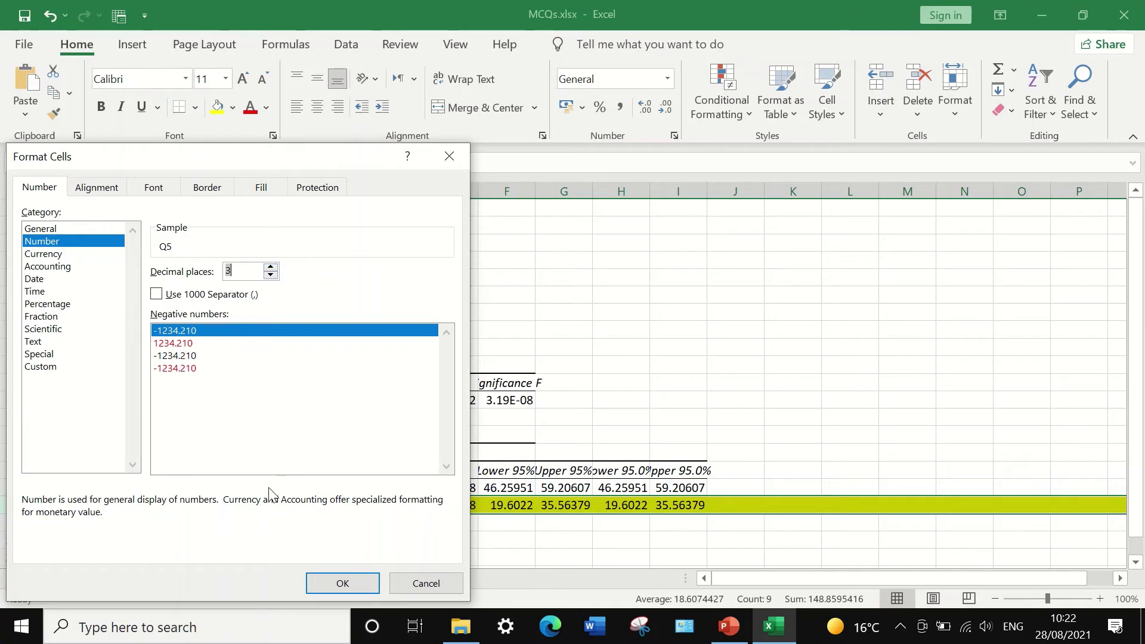
left_click(338, 591)
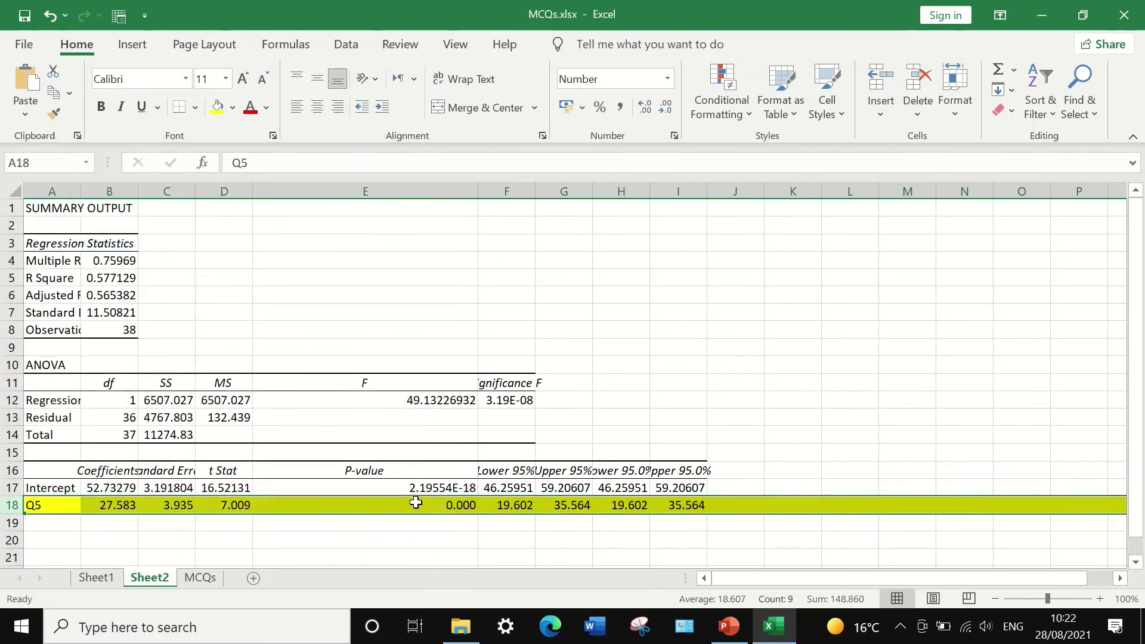
Inspect Q5's P-value in the regression output and look over the student data on the MCQs sheet
left_click(446, 506)
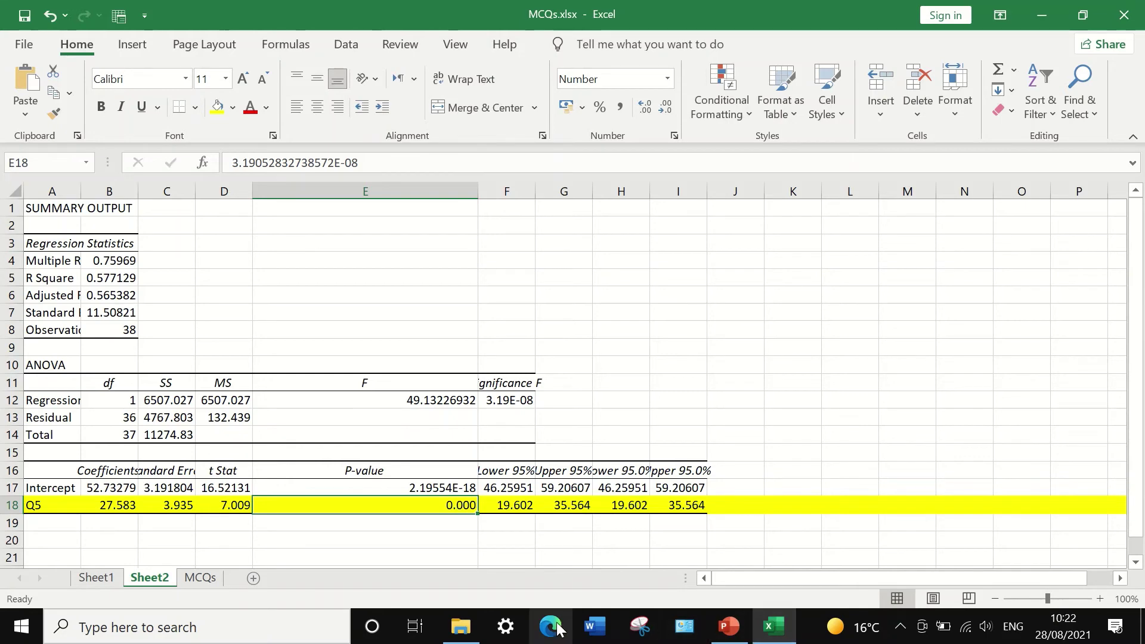
left_click(200, 577)
scroll(298, 460, "down", 7)
scroll(305, 471, "down", 2)
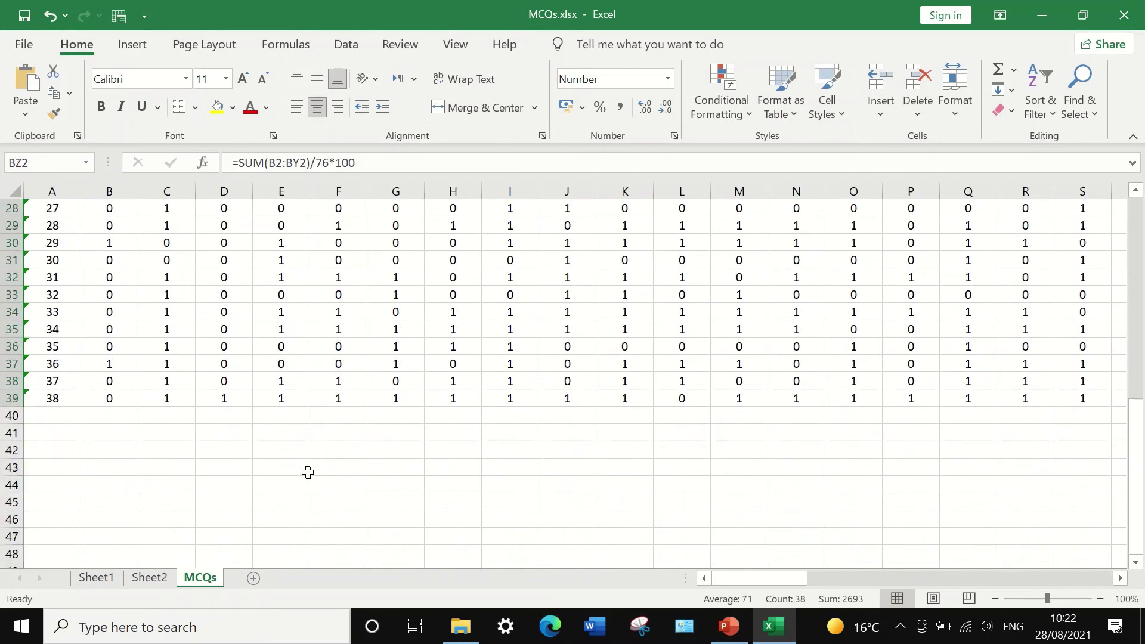
left_click(160, 578)
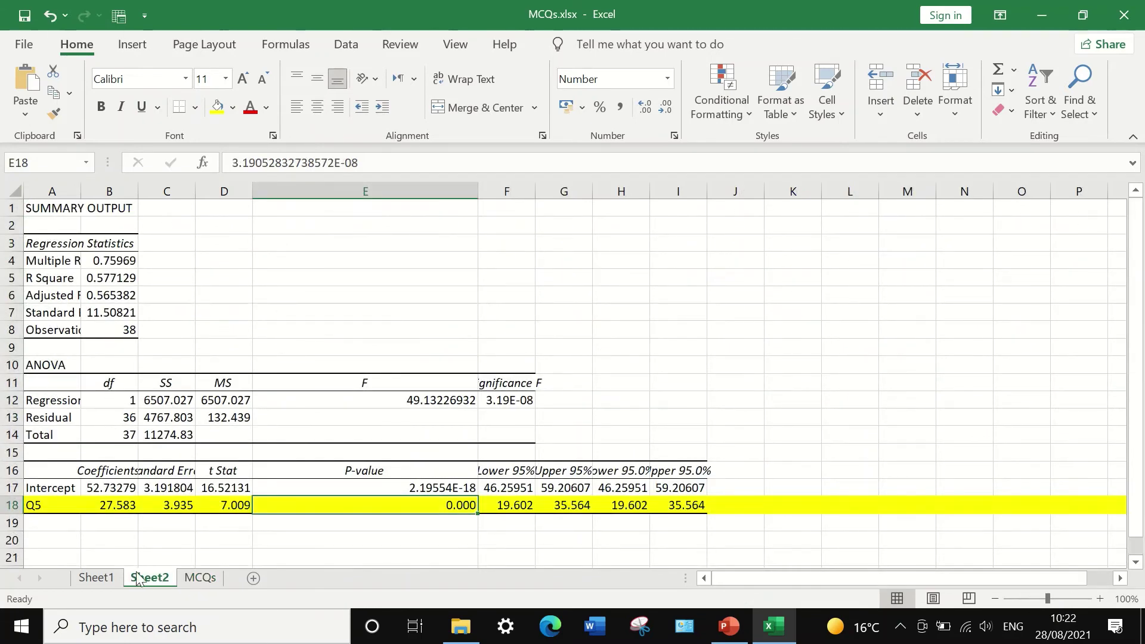
On Sheet1, label cell A3 "P-Value" and enter 0.000 under Q5 in F3
left_click(96, 578)
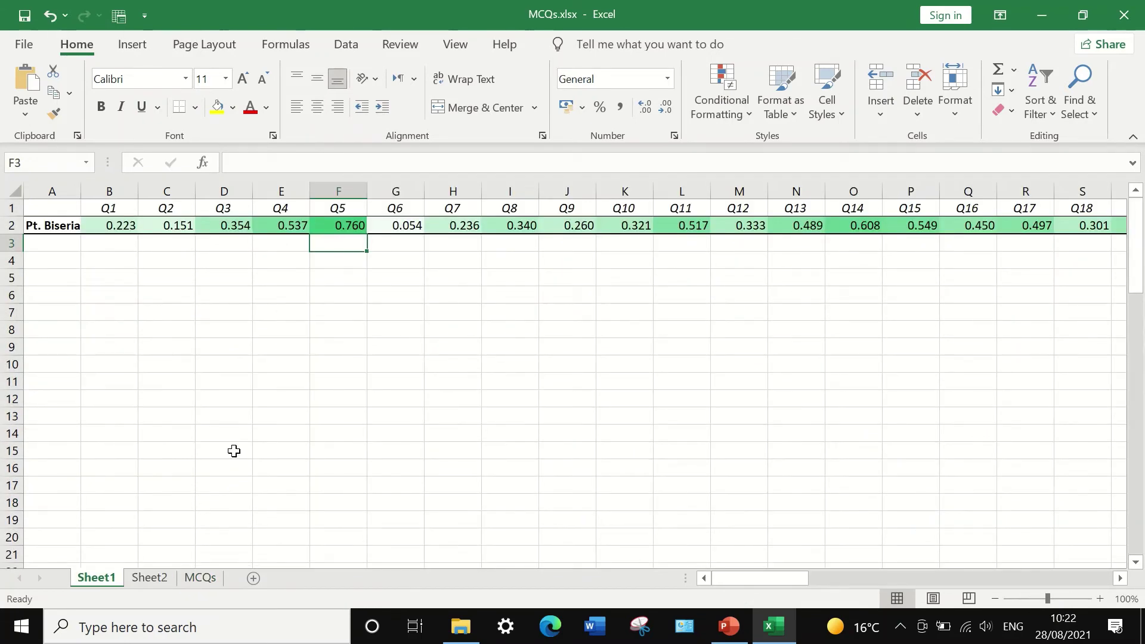
left_click(27, 245)
type("P-Value")
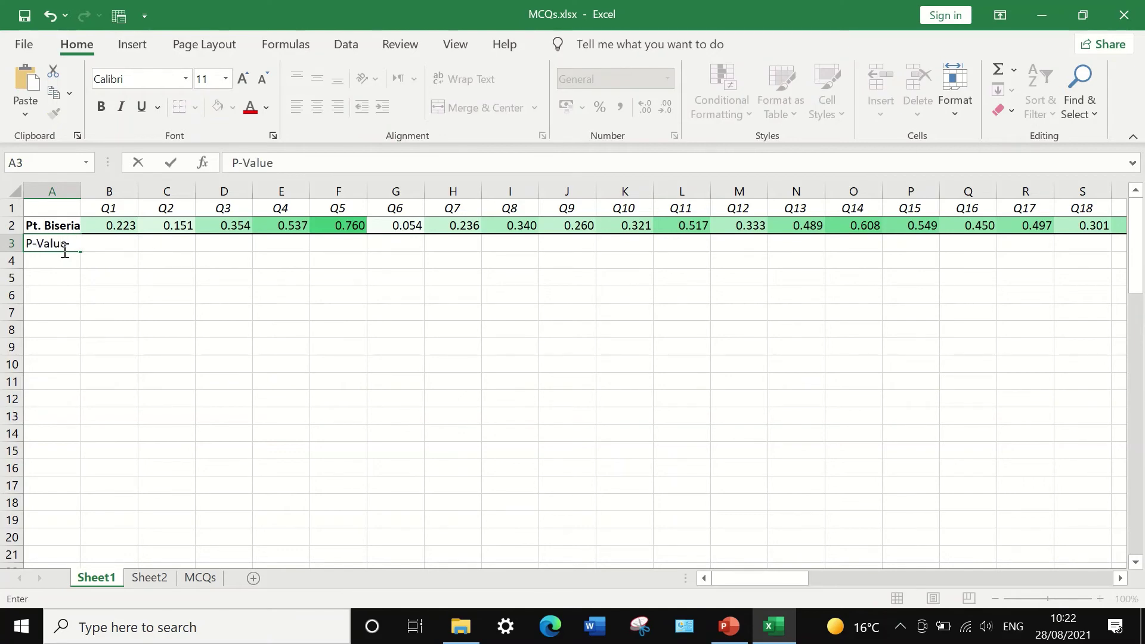
left_click(346, 241)
type("0")
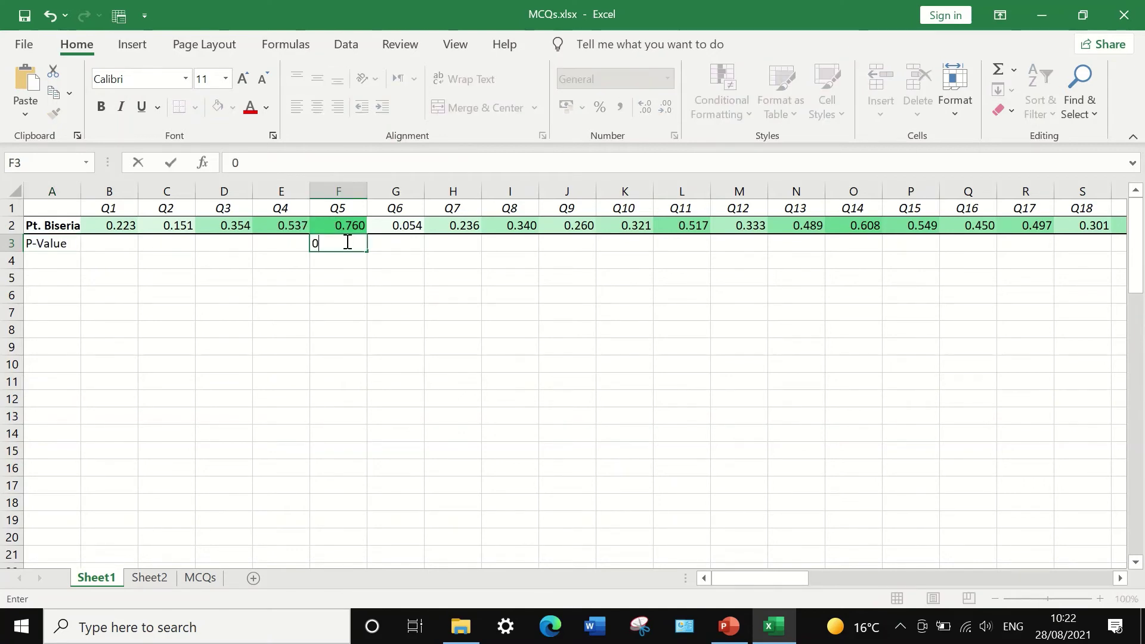
type(".00")
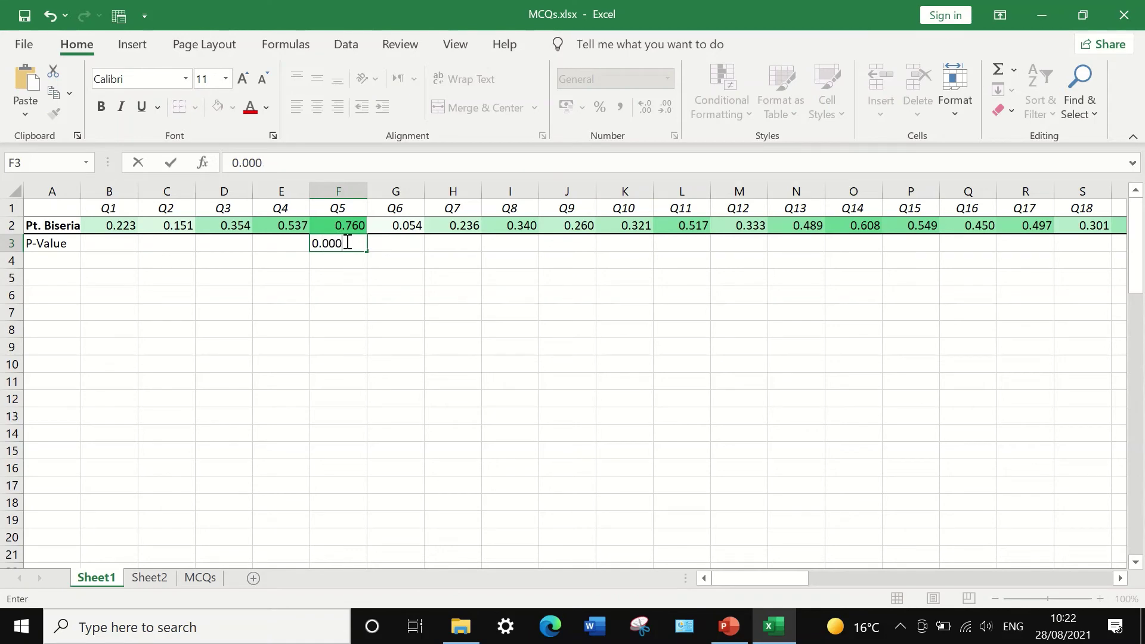
left_click(356, 258)
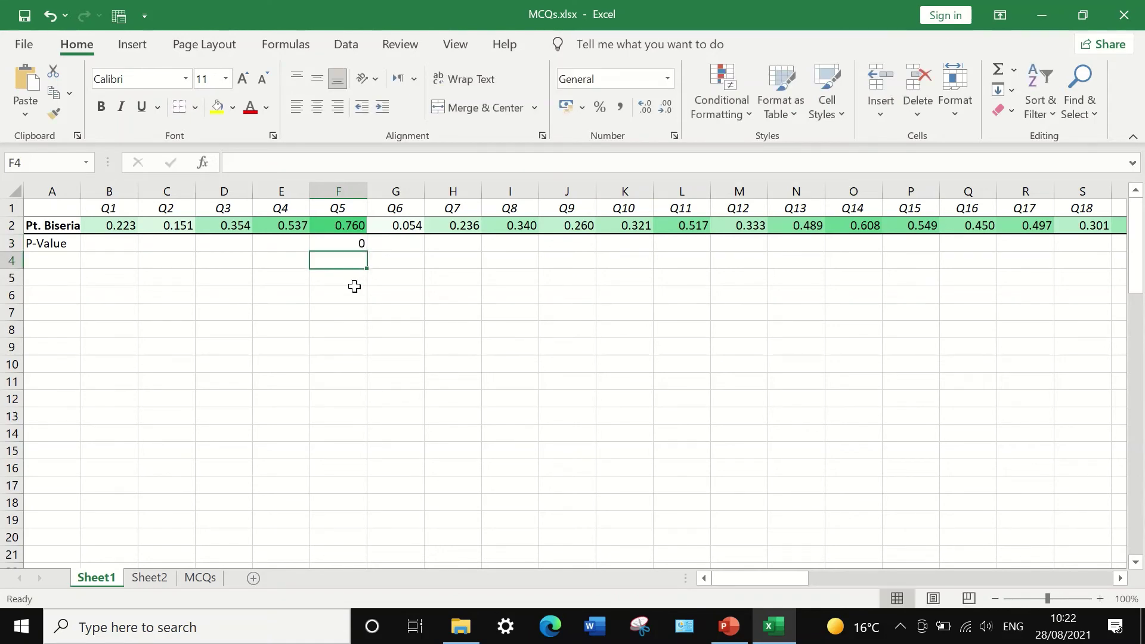
left_click(350, 245)
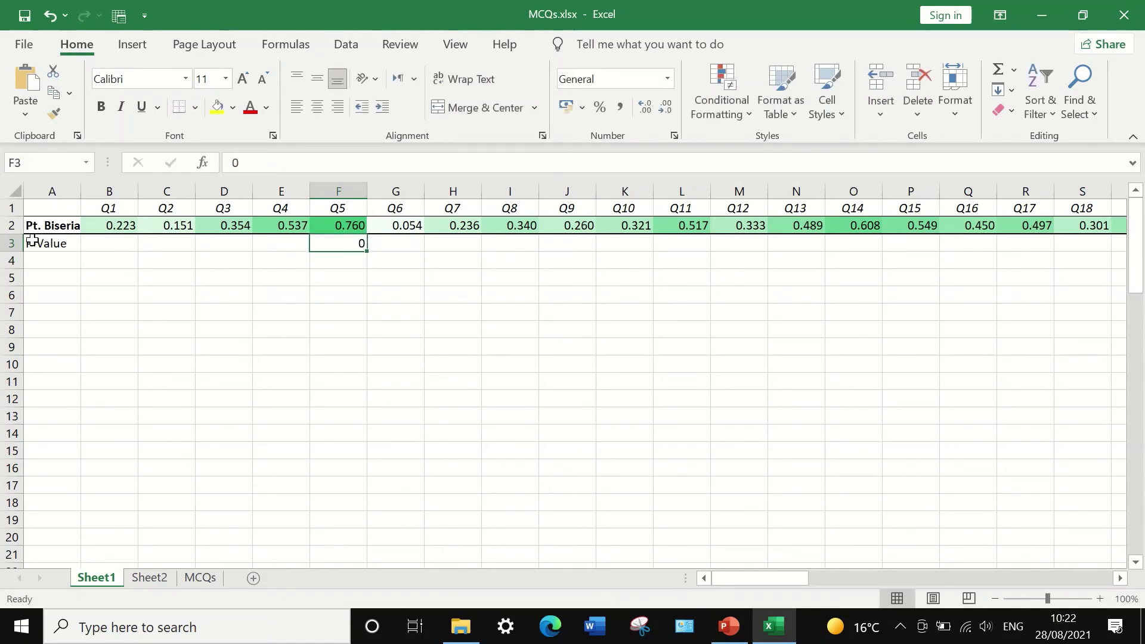
Format the P-Value row, row 3 on Sheet1, as Number with 3 decimal places
left_click(11, 243)
right_click(112, 239)
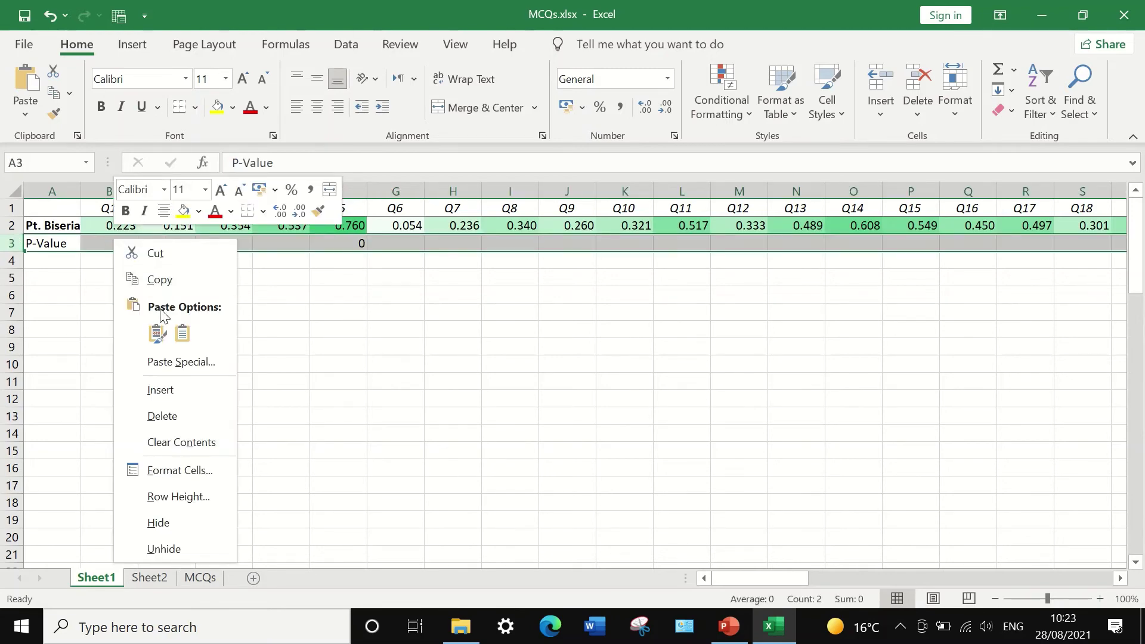
left_click(174, 471)
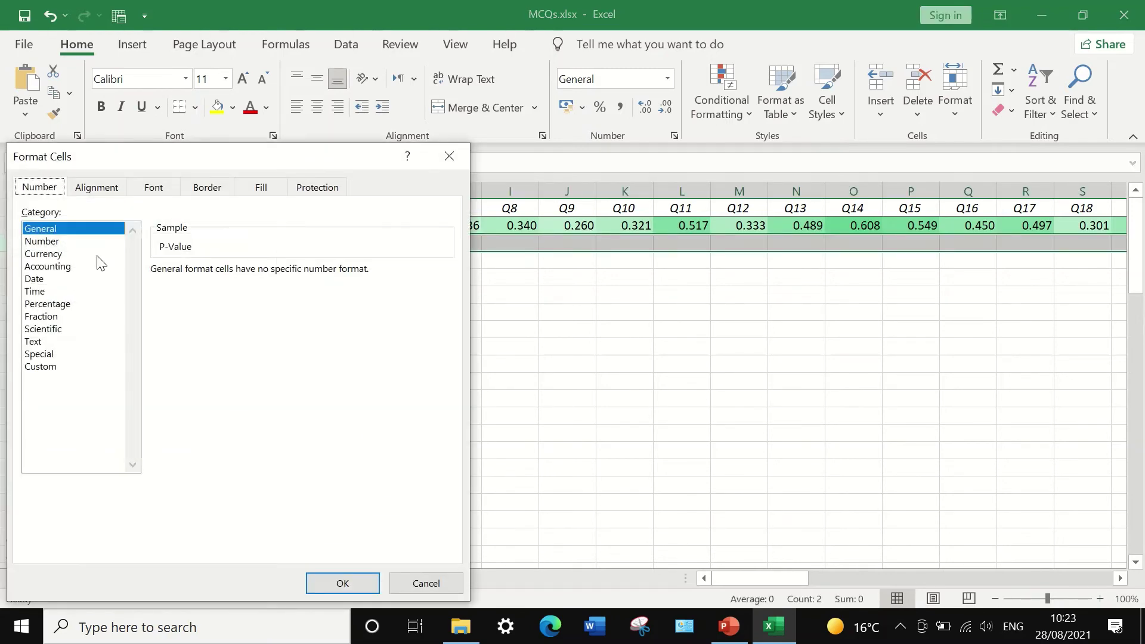
left_click(44, 242)
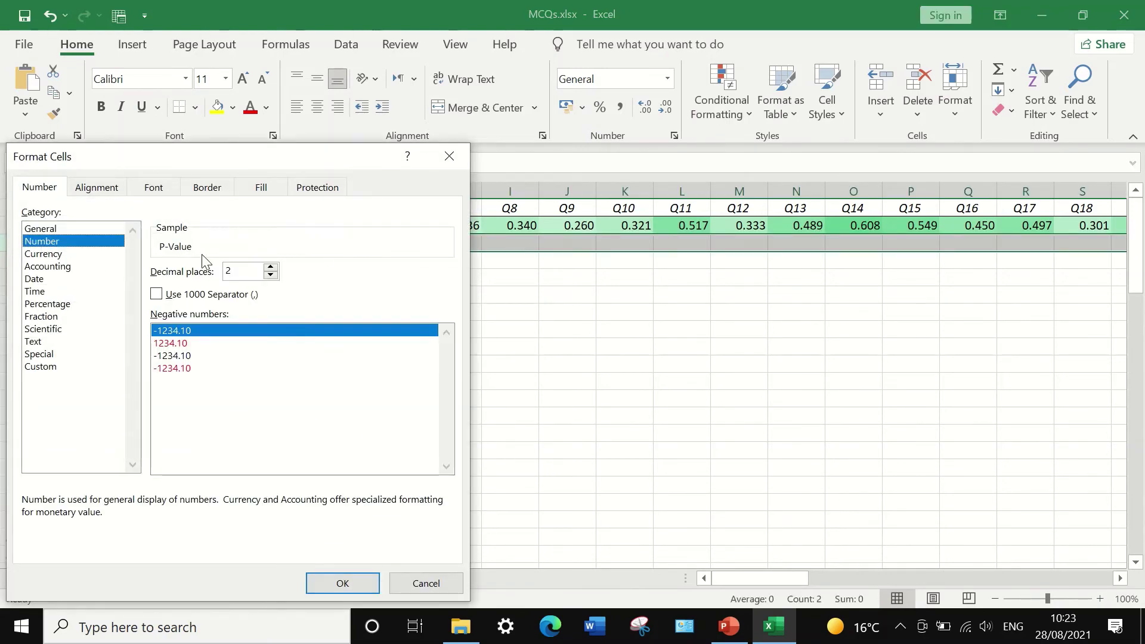
left_click(271, 267)
left_click(342, 583)
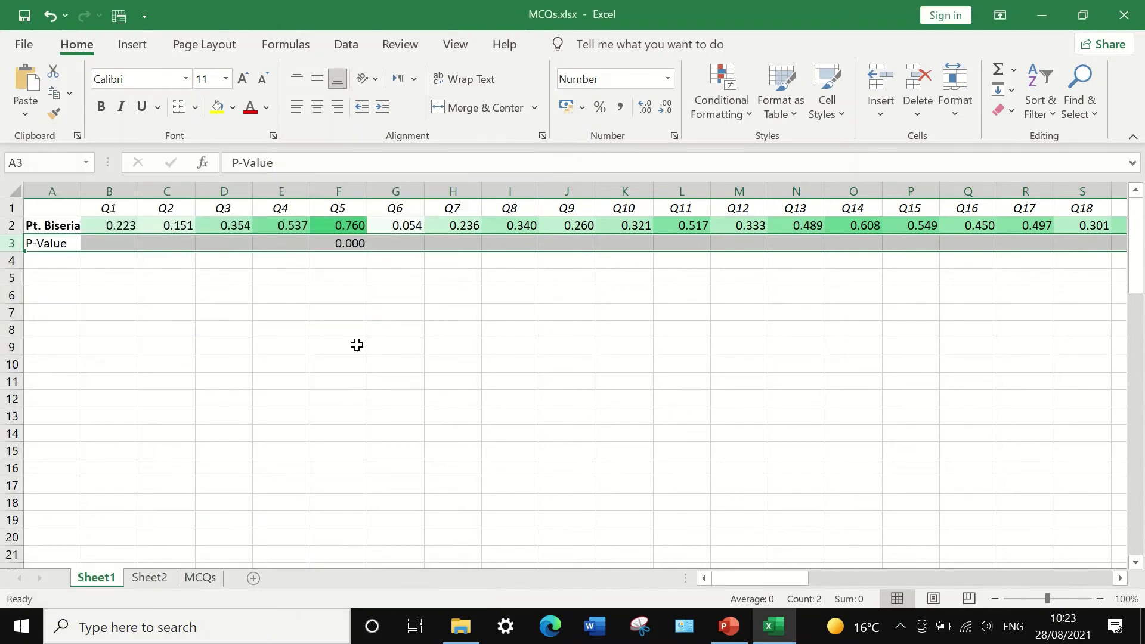
left_click(331, 267)
left_click(350, 244)
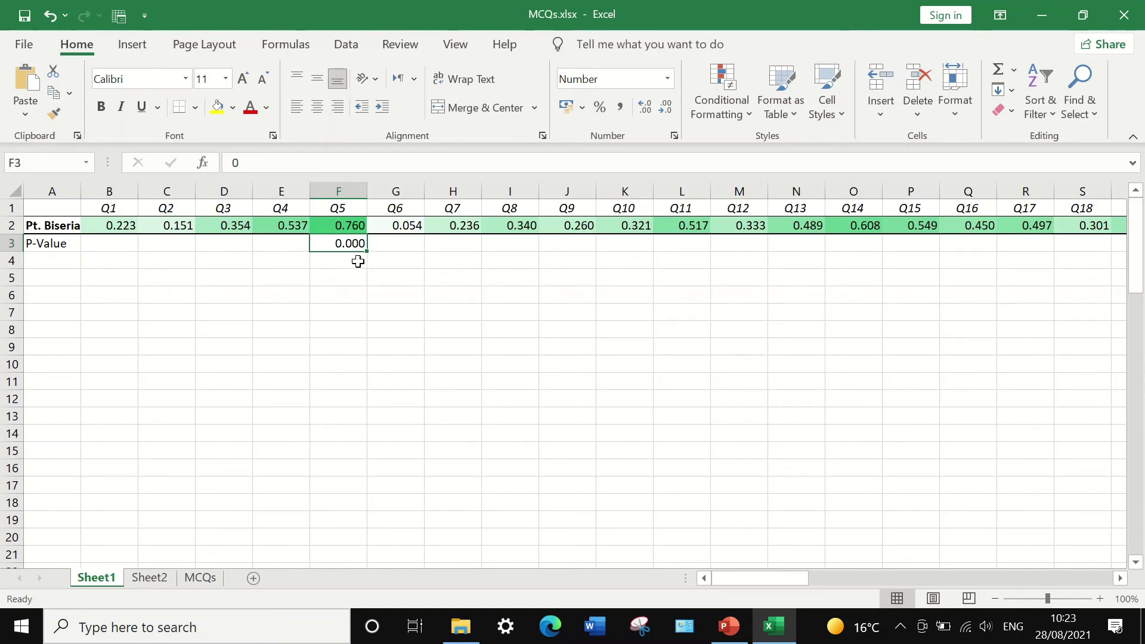
Add a significance note below the table, with "P <0.05" in B9 and "significant" in C9
left_click(105, 347)
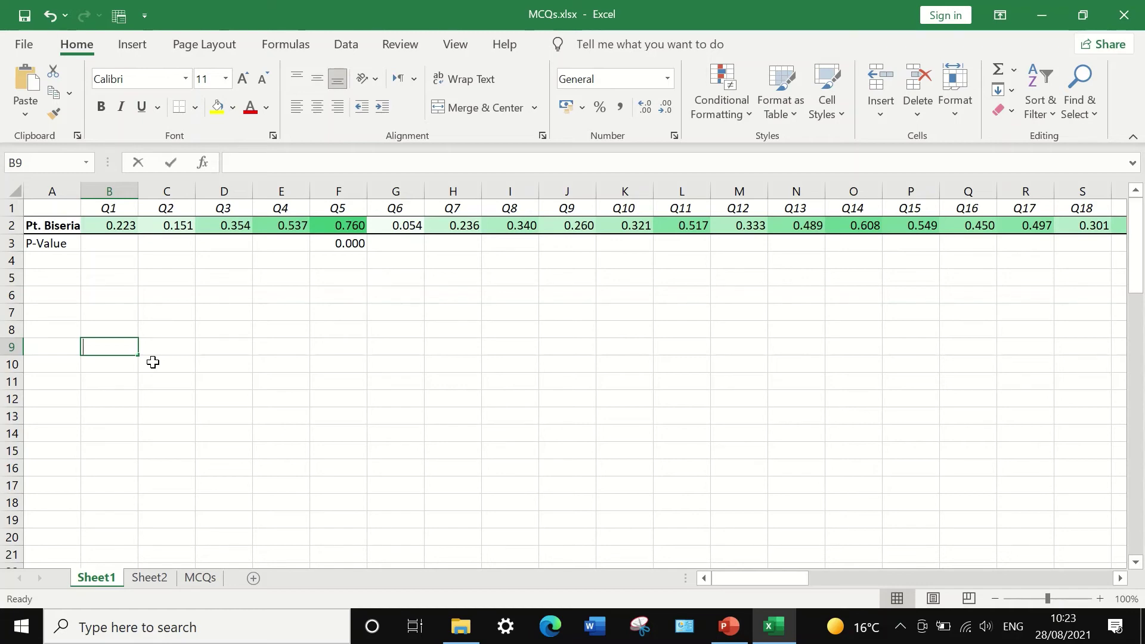
type("P <0")
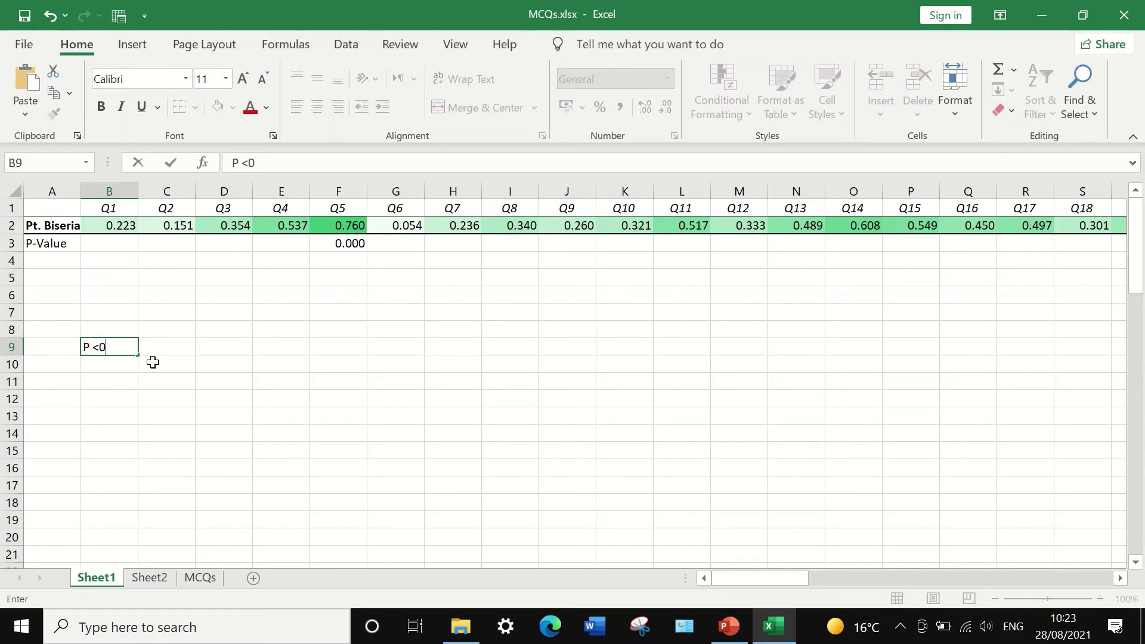
type(".05")
left_click(152, 345)
type("signi")
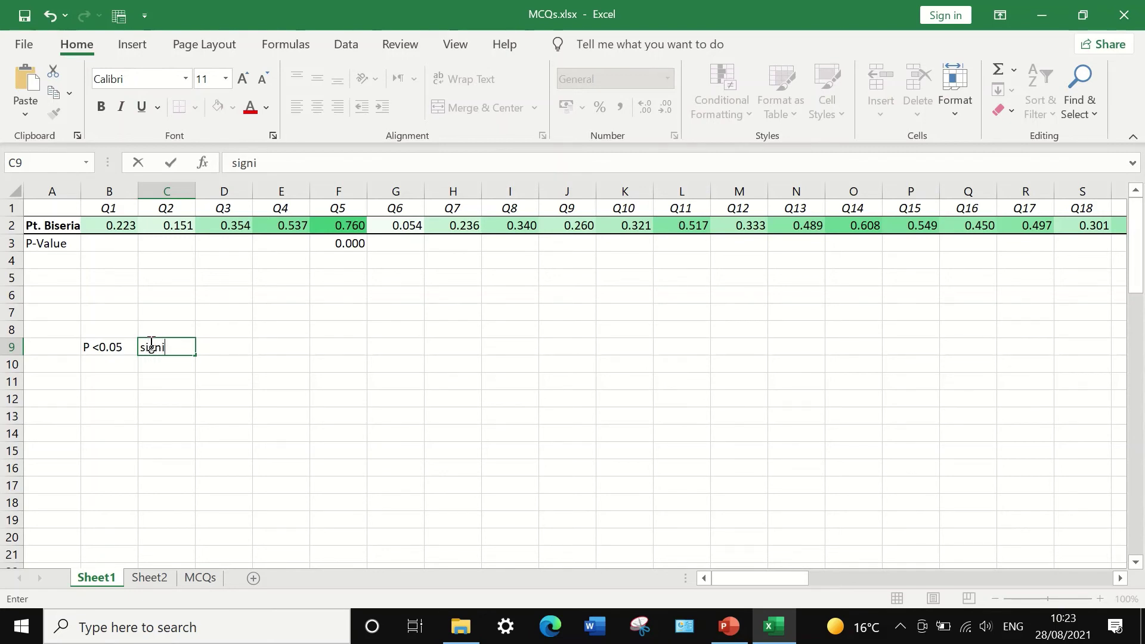
type("figanbt")
key("BackSpace")
key("BackSpace")
key("BackSpace")
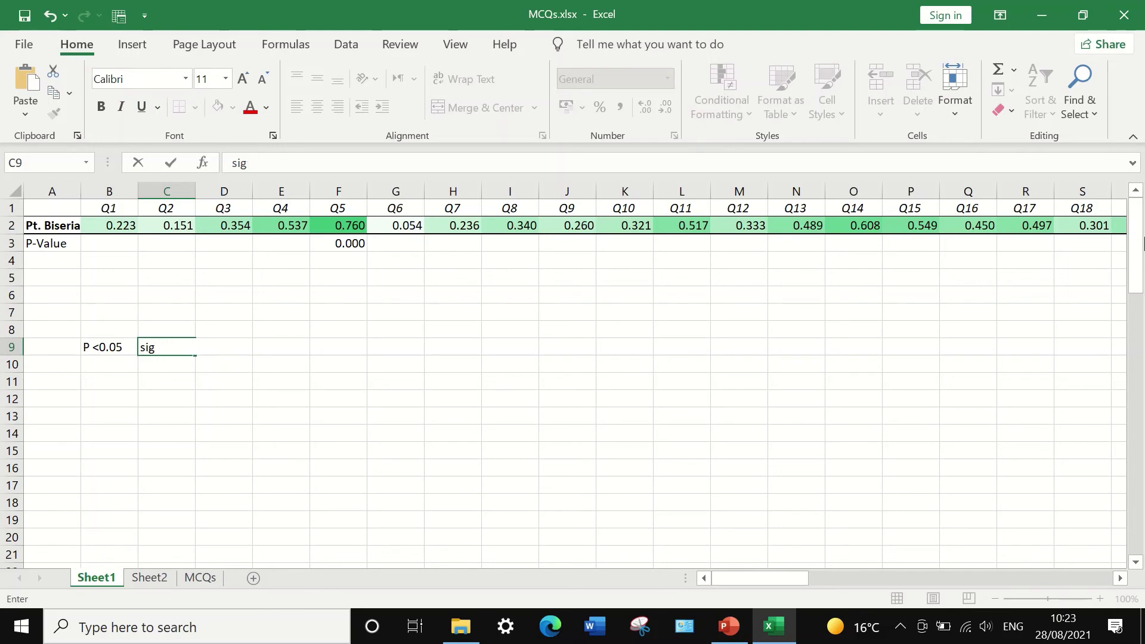
type("fi")
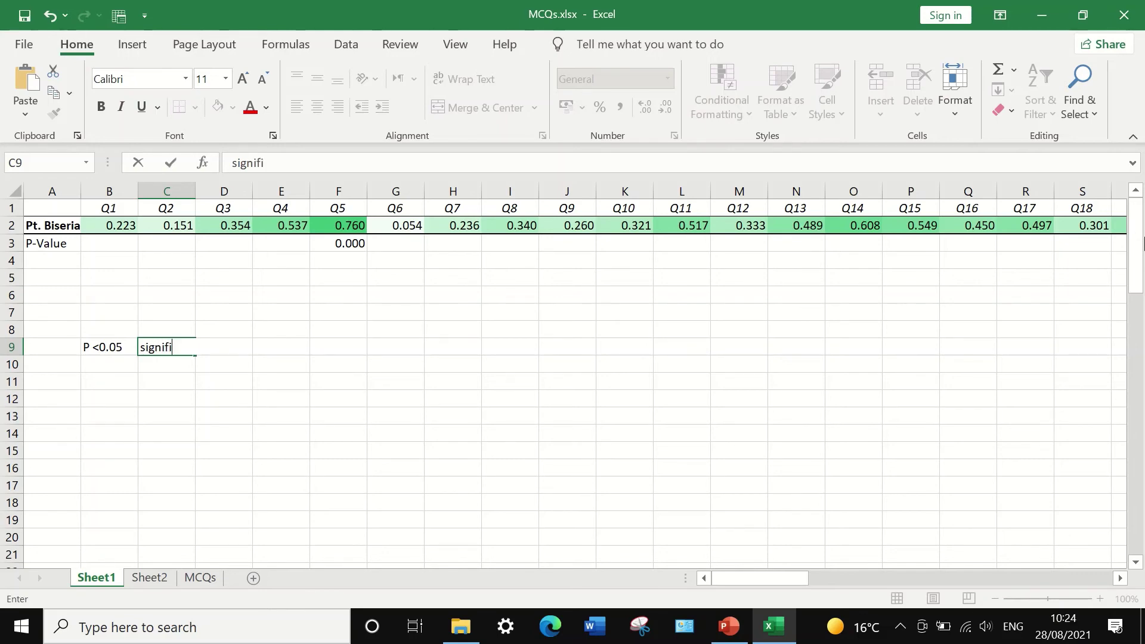
type("cant")
left_click(130, 372)
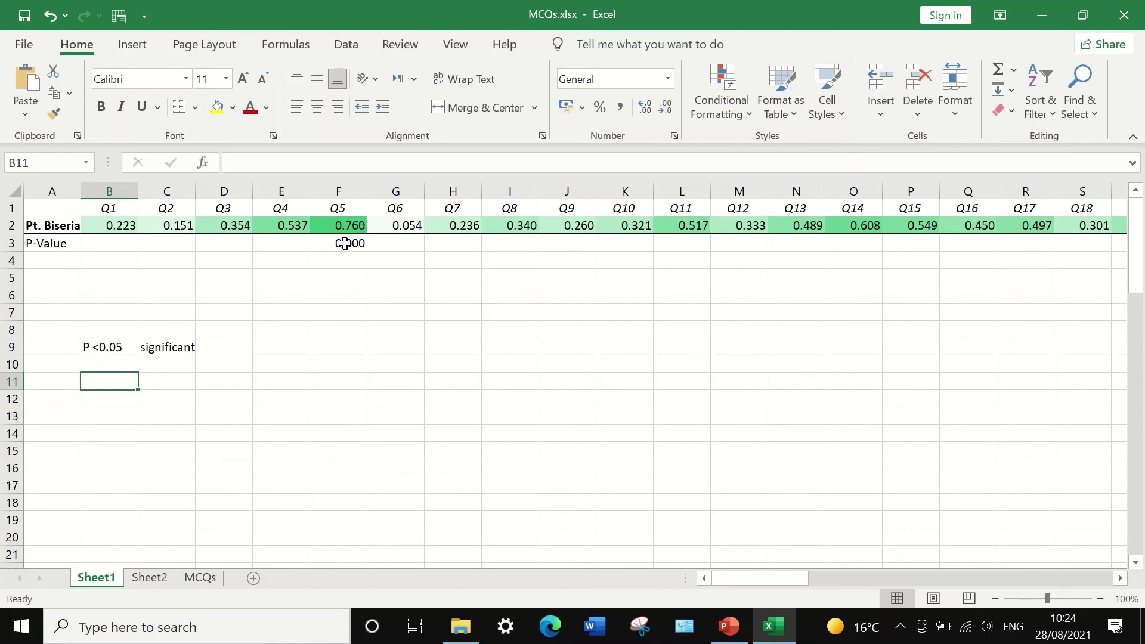
Highlight the Q5 header in F1 with a blue fill
left_click(338, 210)
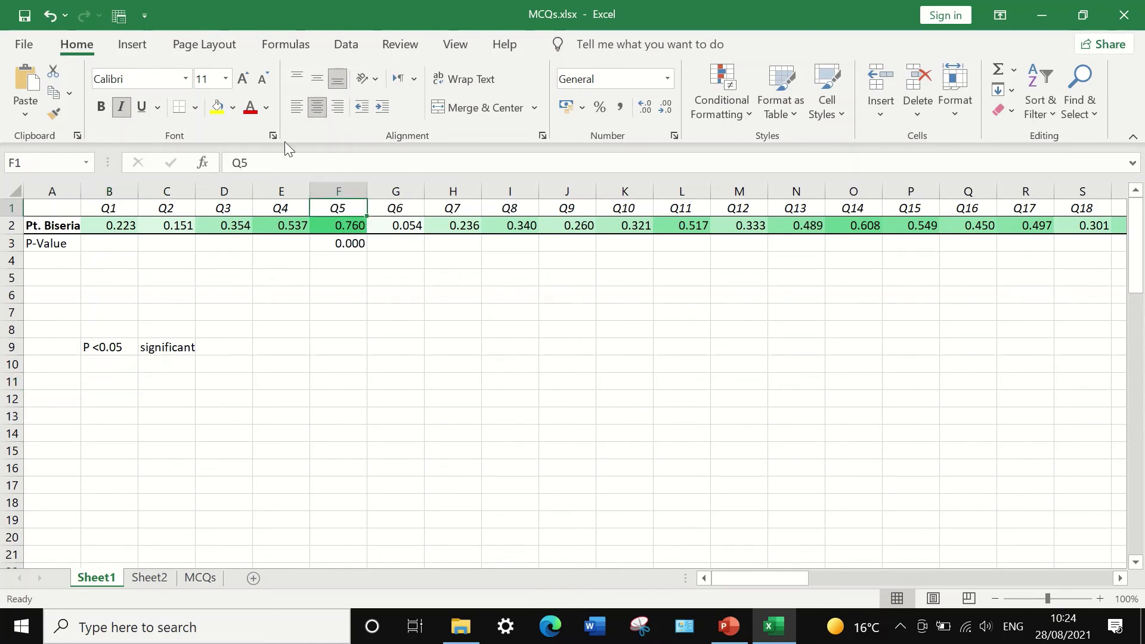
left_click(230, 109)
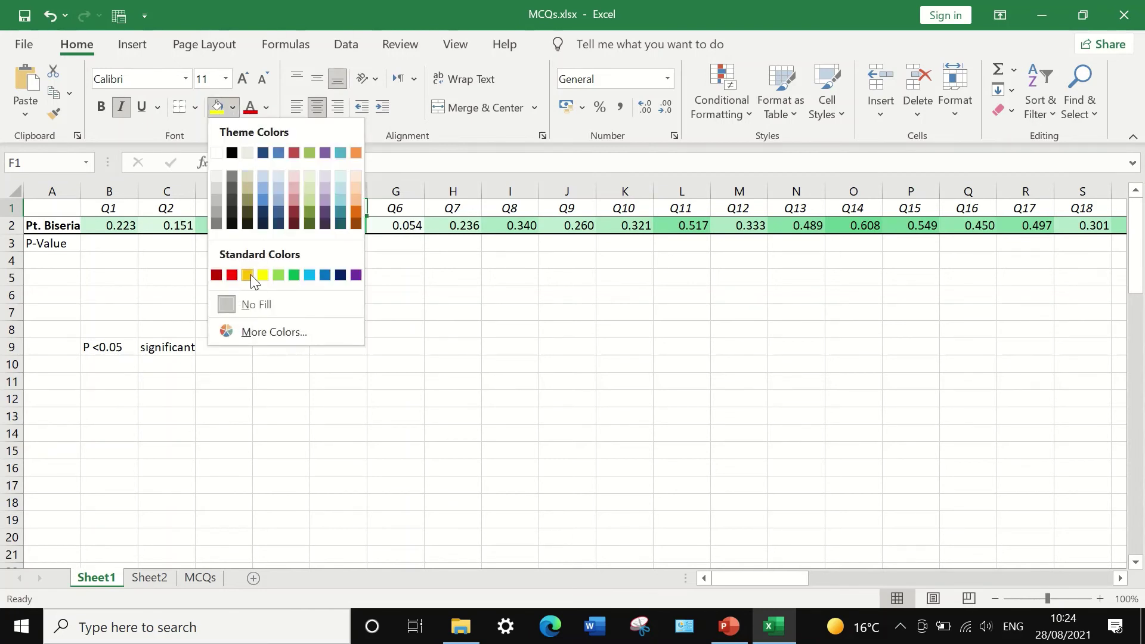
left_click(325, 276)
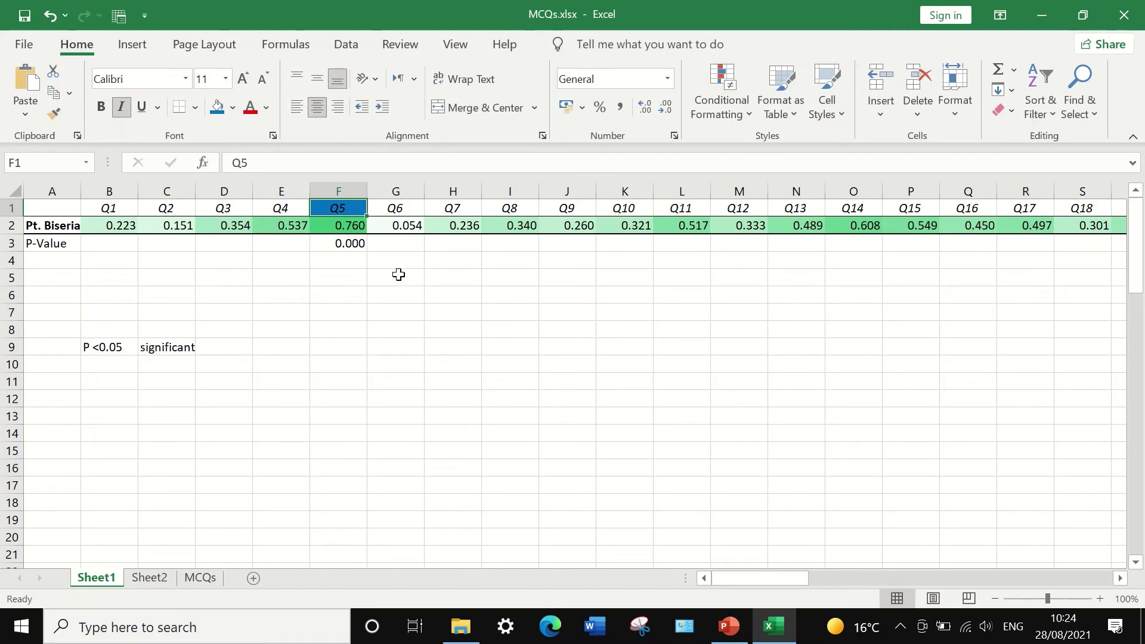
left_click(412, 288)
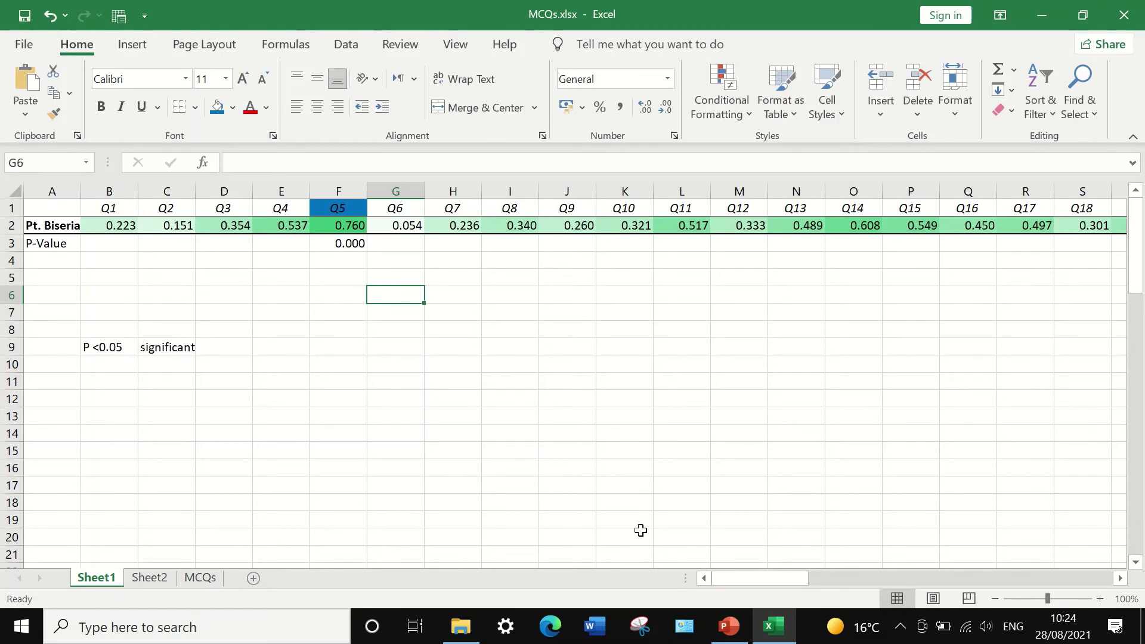
Run a regression of total score on Q6 from the MCQs sheet, changing the X range to $G$1:$G$39
left_click(406, 213)
left_click(414, 230)
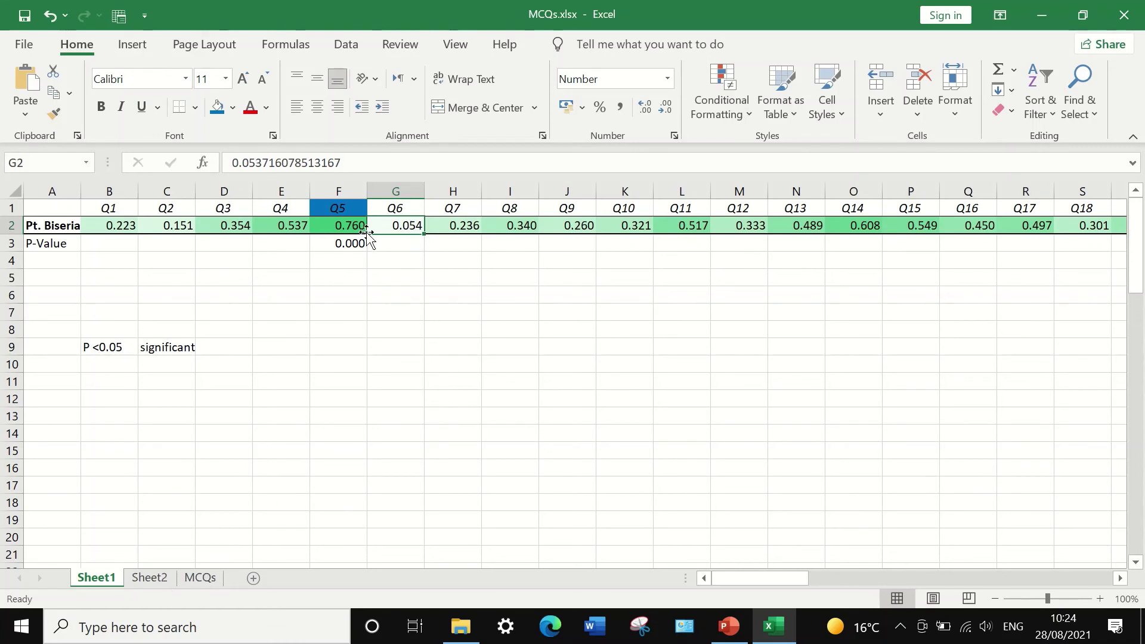
left_click(399, 242)
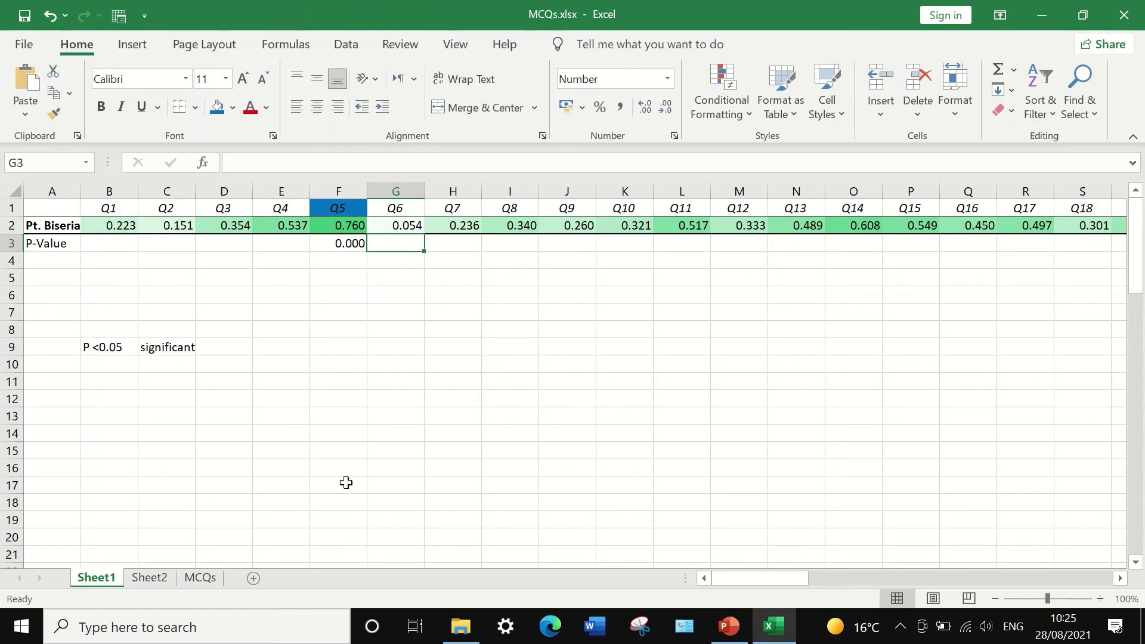
left_click(206, 579)
scroll(791, 328, "up", 9)
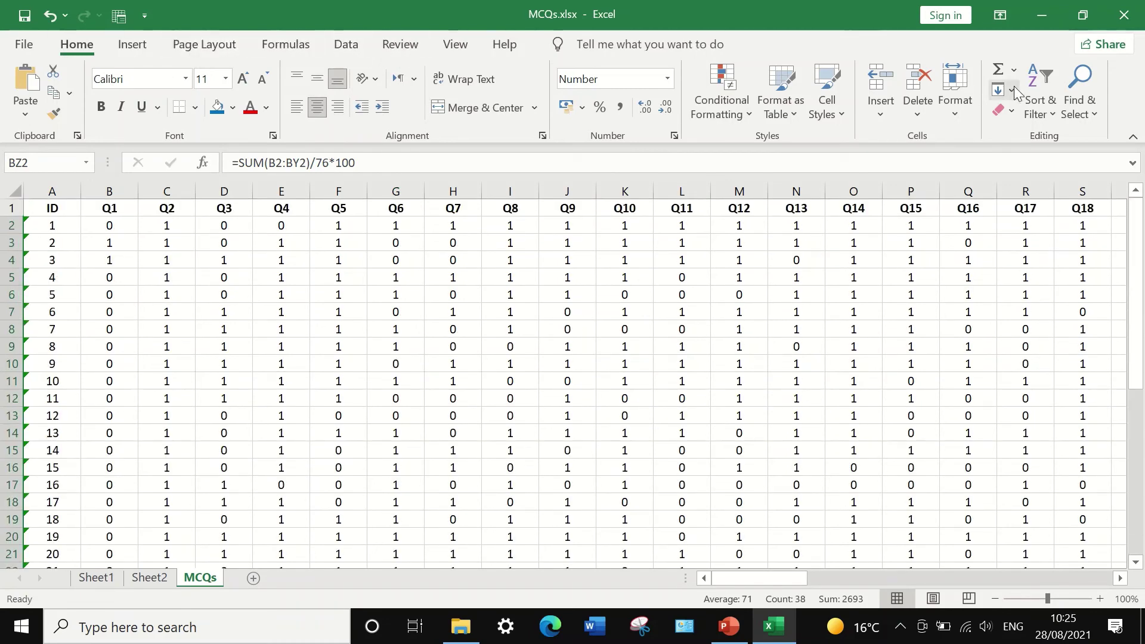
left_click(345, 45)
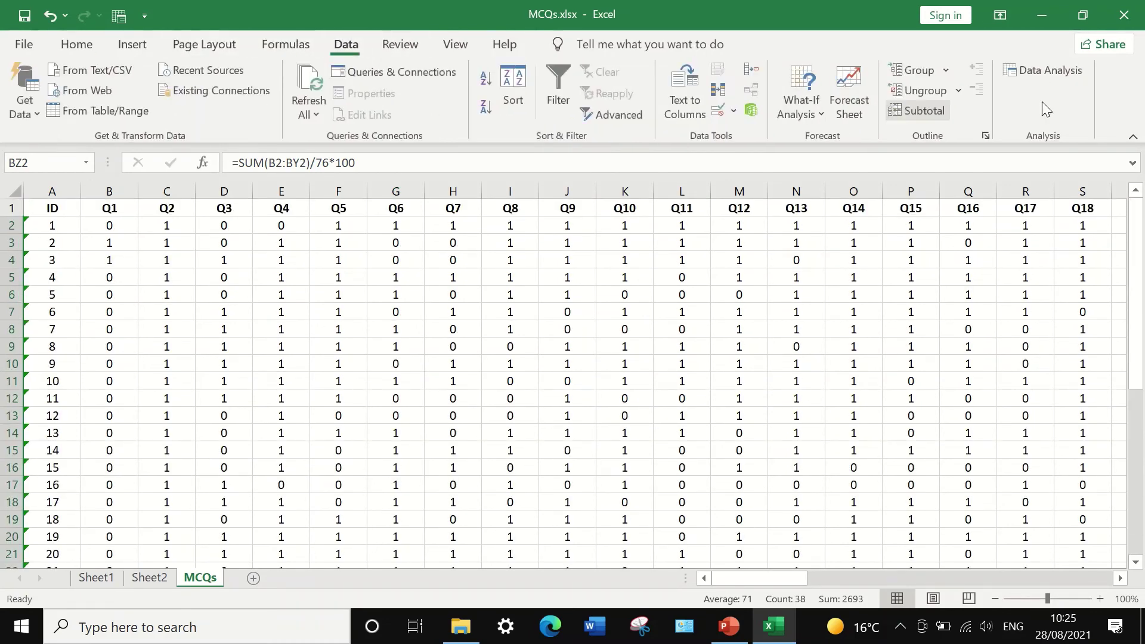
left_click(1044, 72)
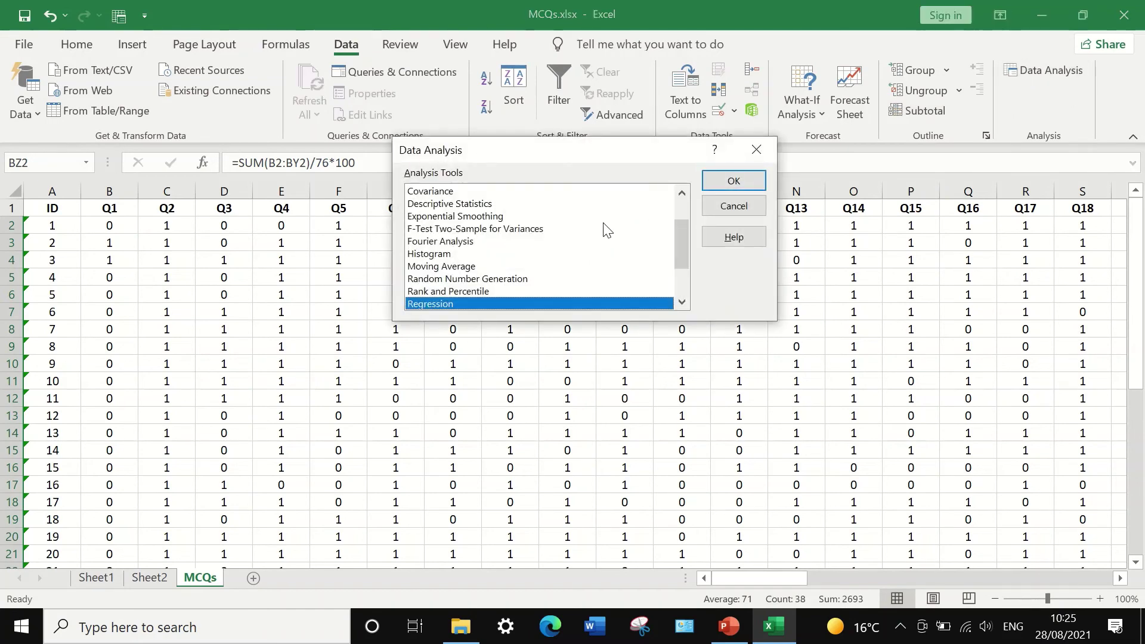
left_click(725, 180)
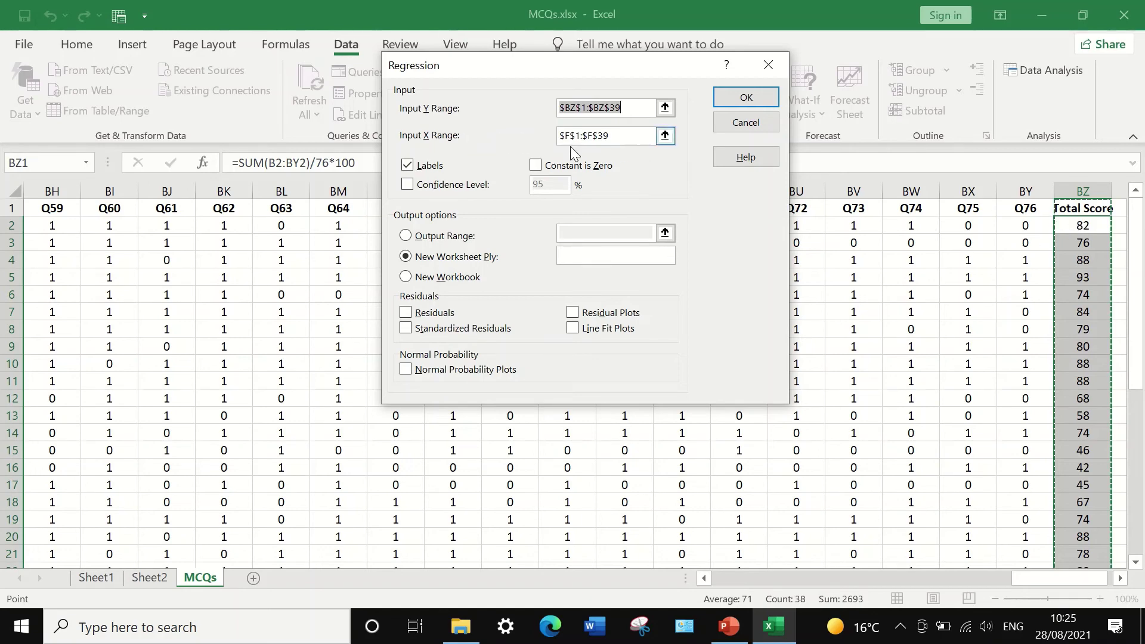
left_click(664, 141)
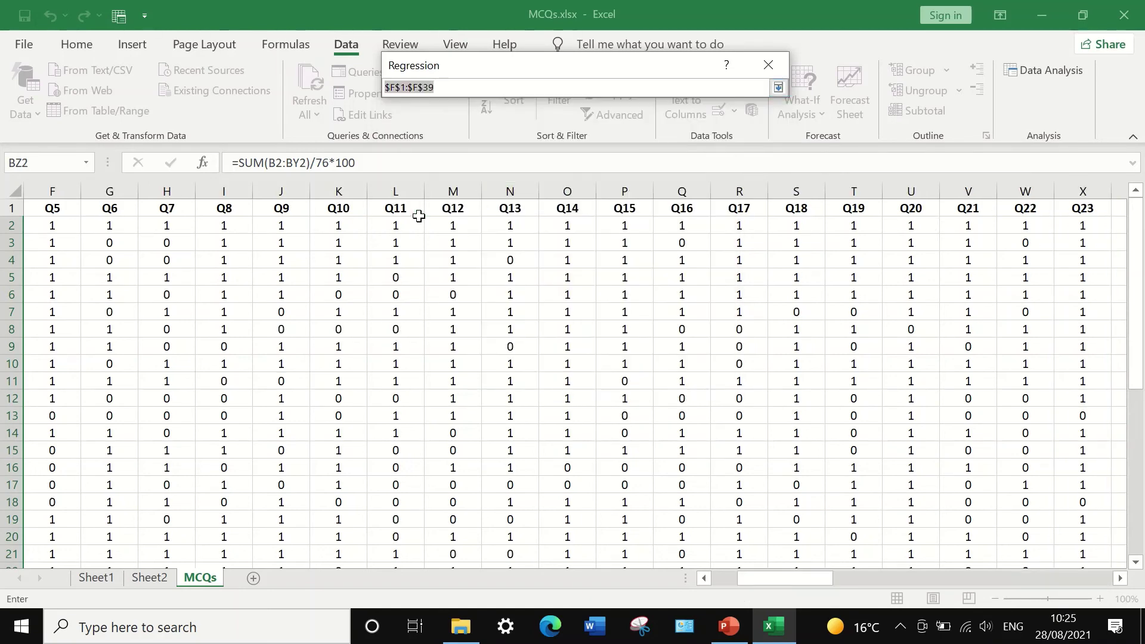
left_click(107, 209)
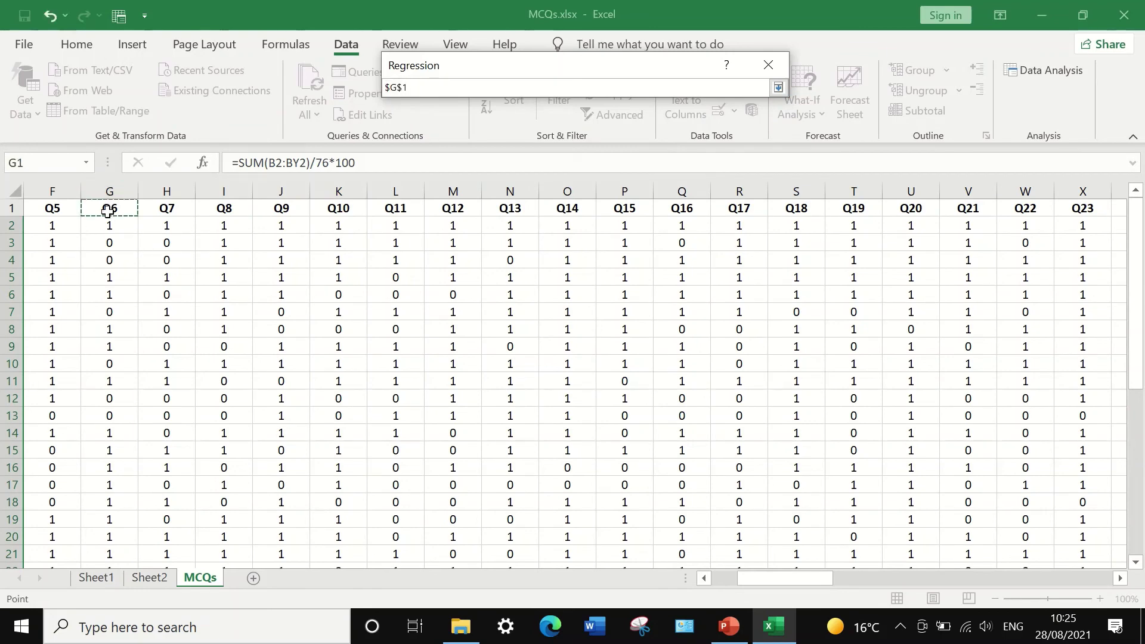
key("ctrl+shift+Down")
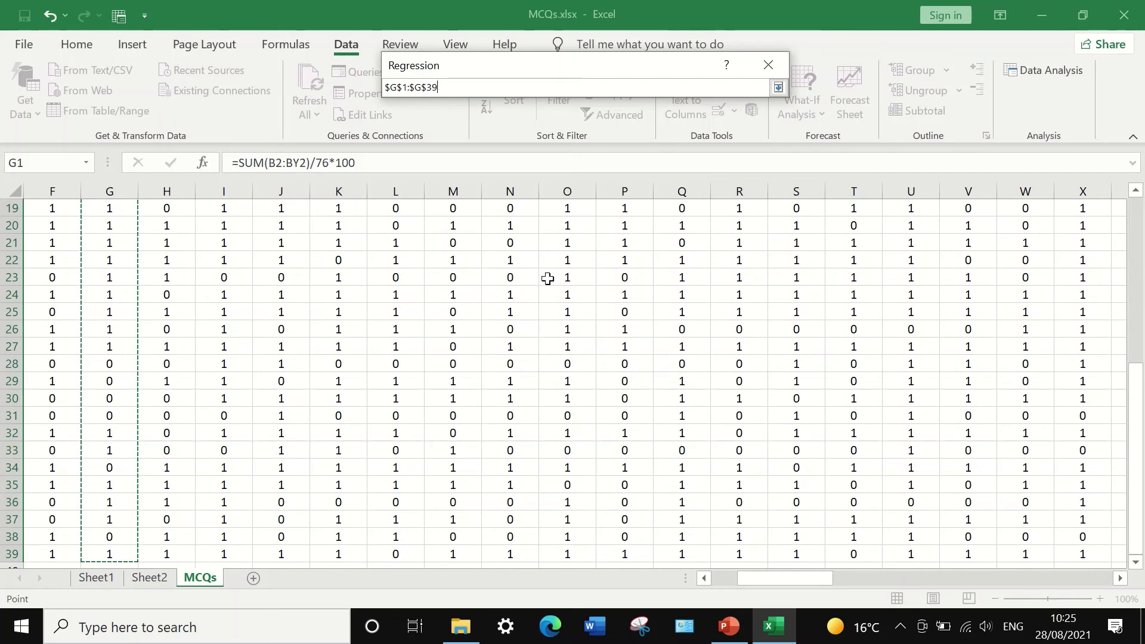
left_click(778, 88)
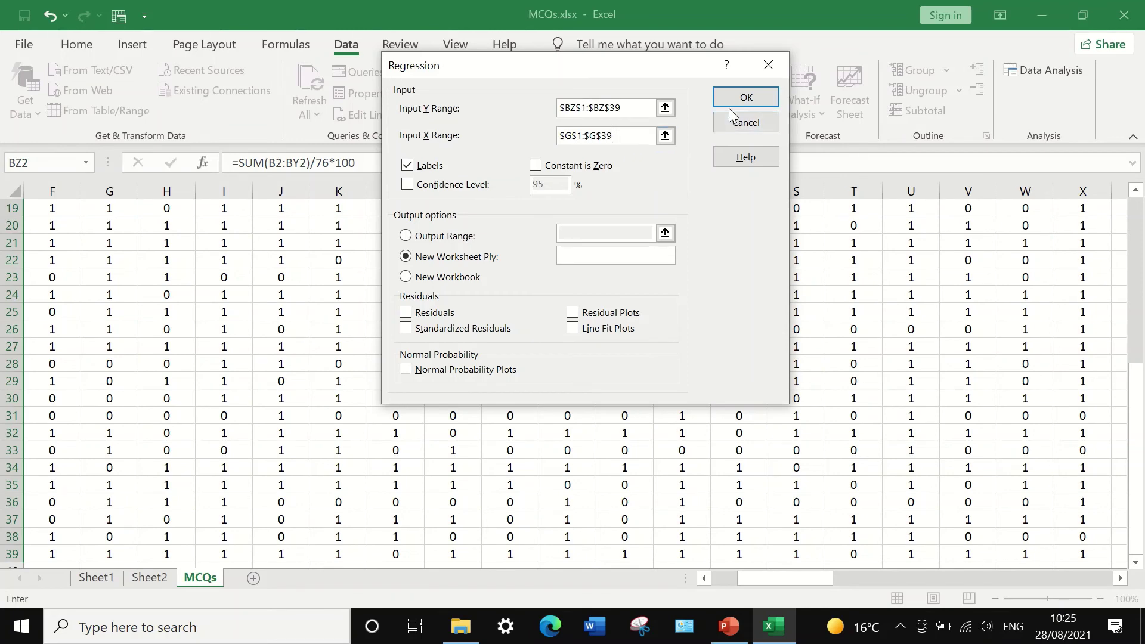
left_click(743, 99)
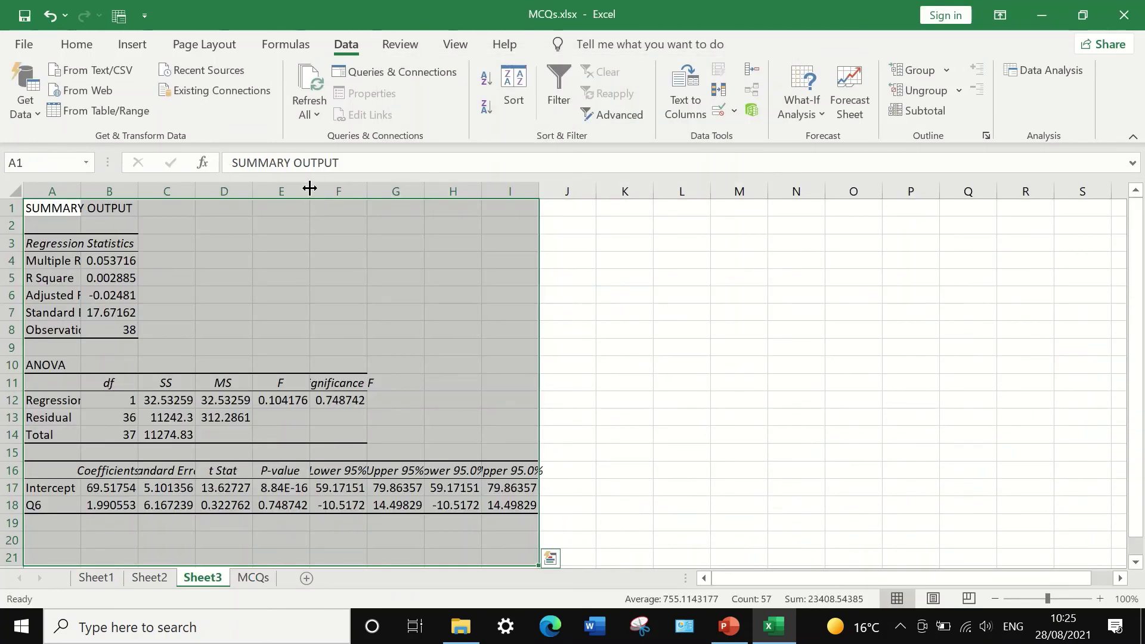
Widen the P-value column on Sheet3 and format the Q6 row, row 18, as Number with 3 decimal places
left_click_drag(309, 188, 452, 191)
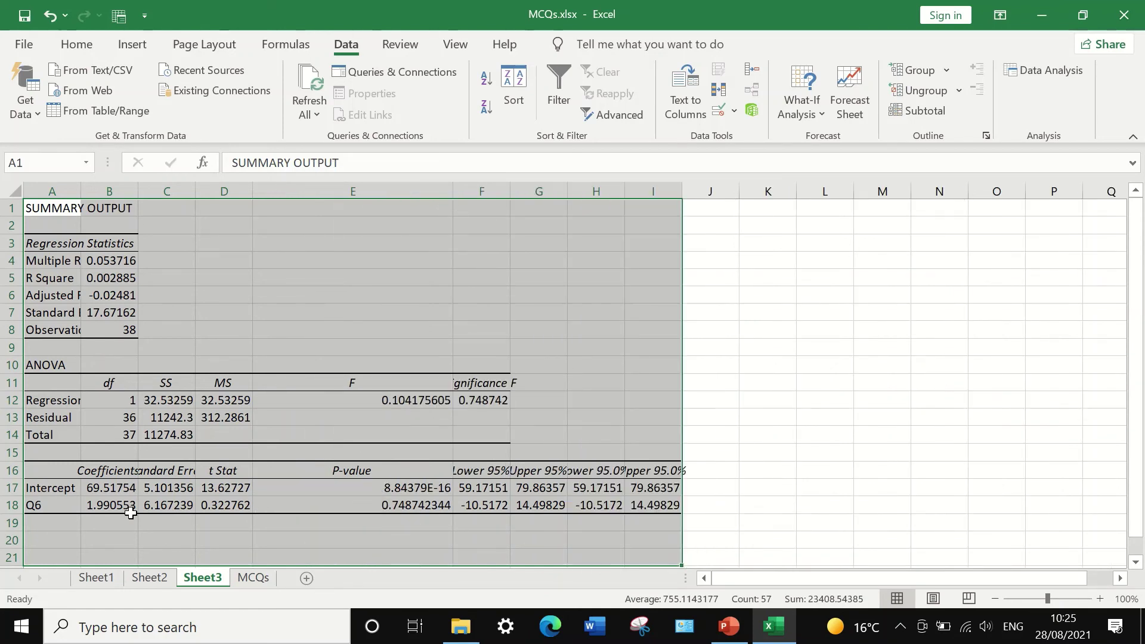
left_click(20, 506)
right_click(23, 506)
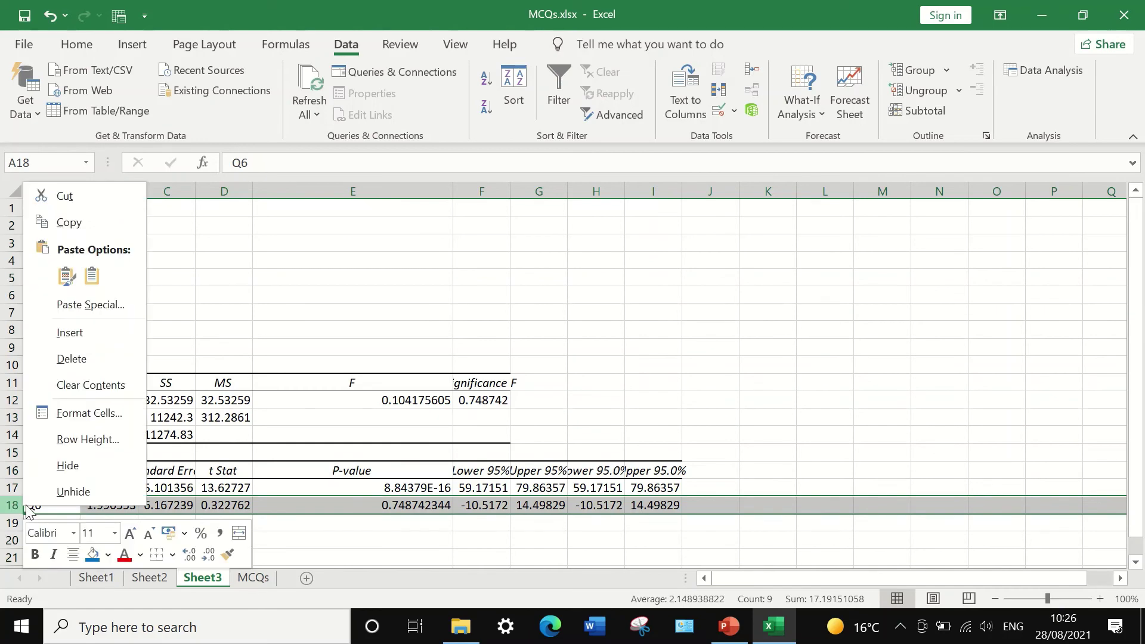
left_click(84, 413)
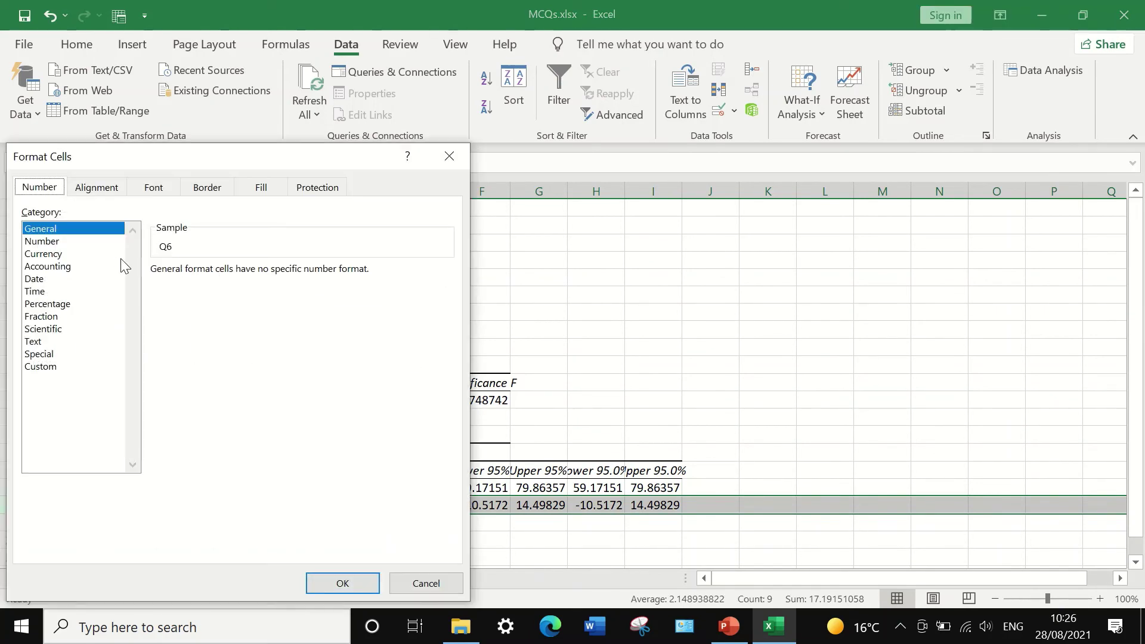
left_click(60, 241)
left_click(270, 267)
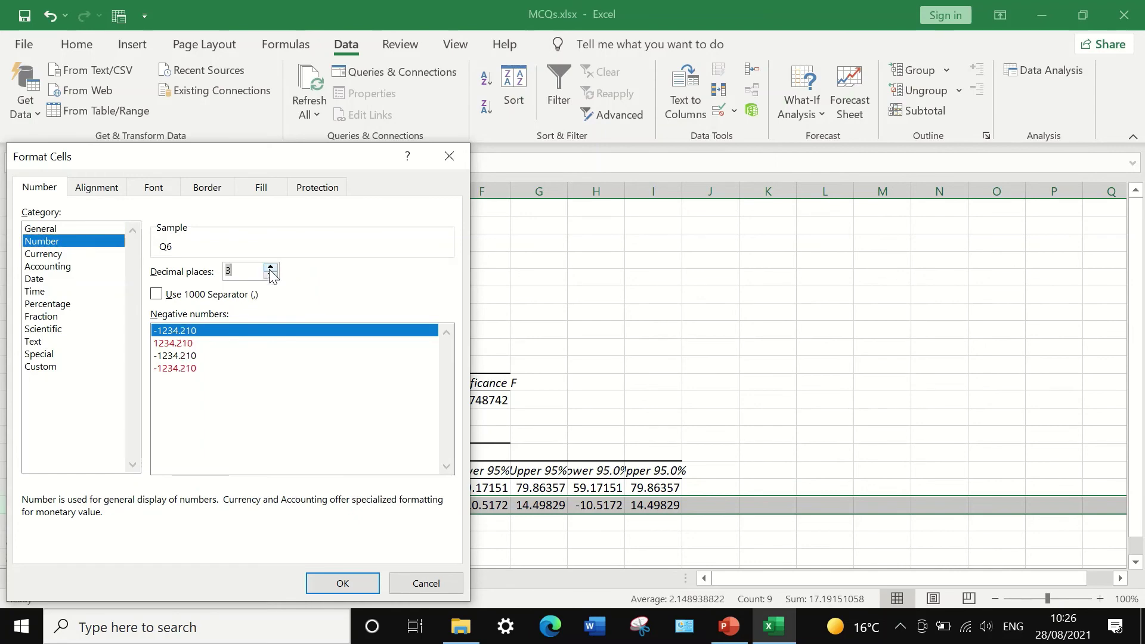
left_click(334, 583)
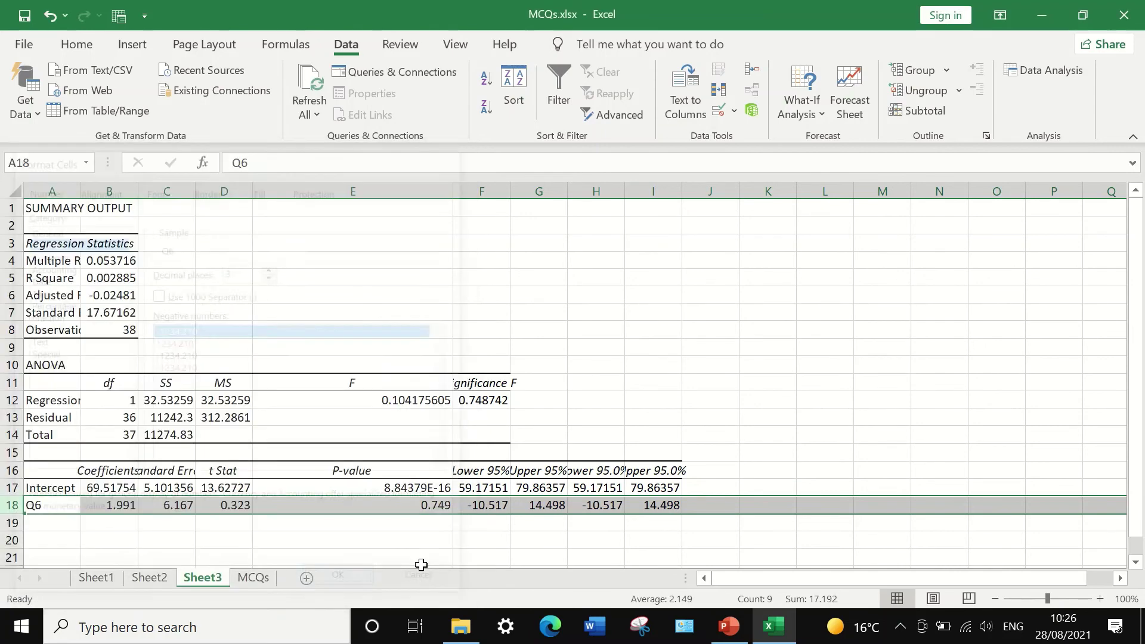
Copy the Q6 P-value from E18 on Sheet3 into the P-Value row under Q6, cell G3, on Sheet1
left_click(389, 505)
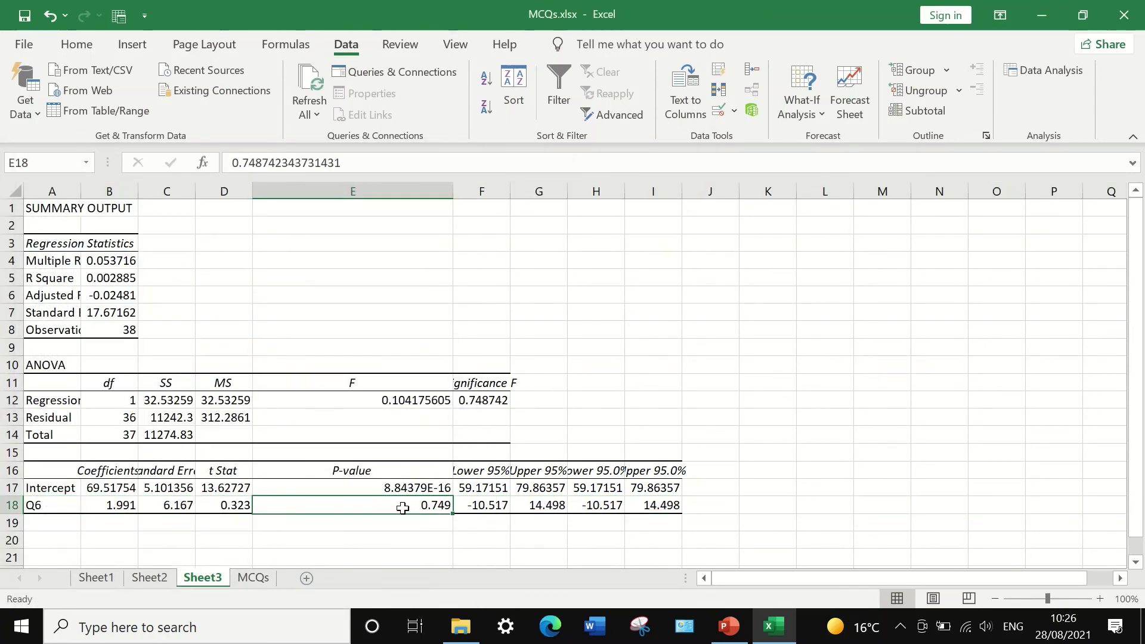
right_click(402, 508)
left_click(460, 62)
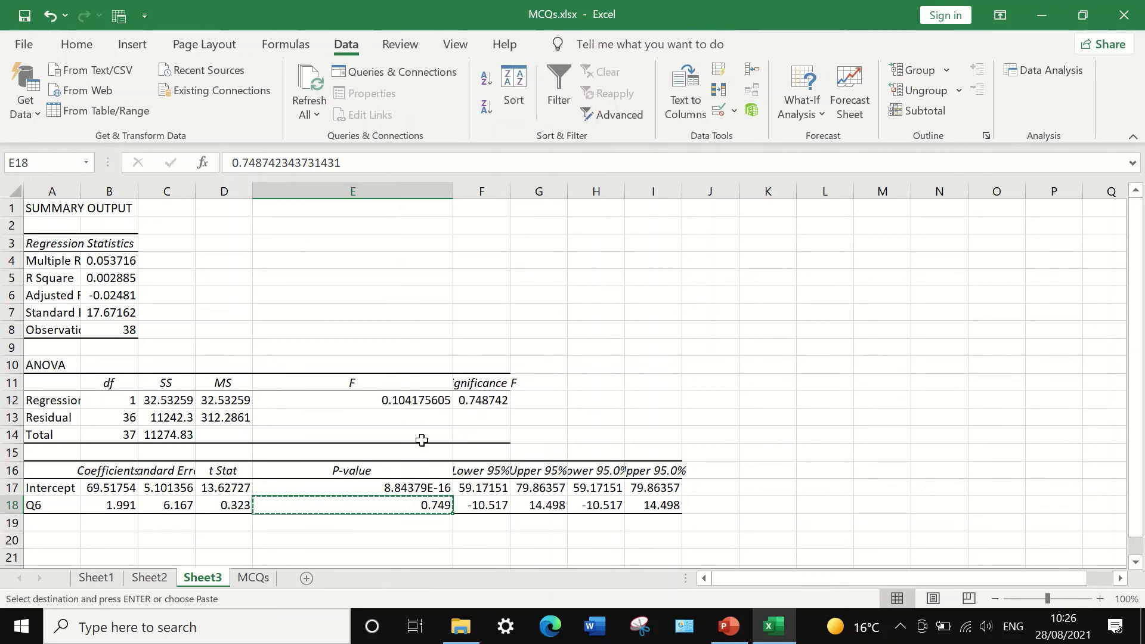
left_click(143, 580)
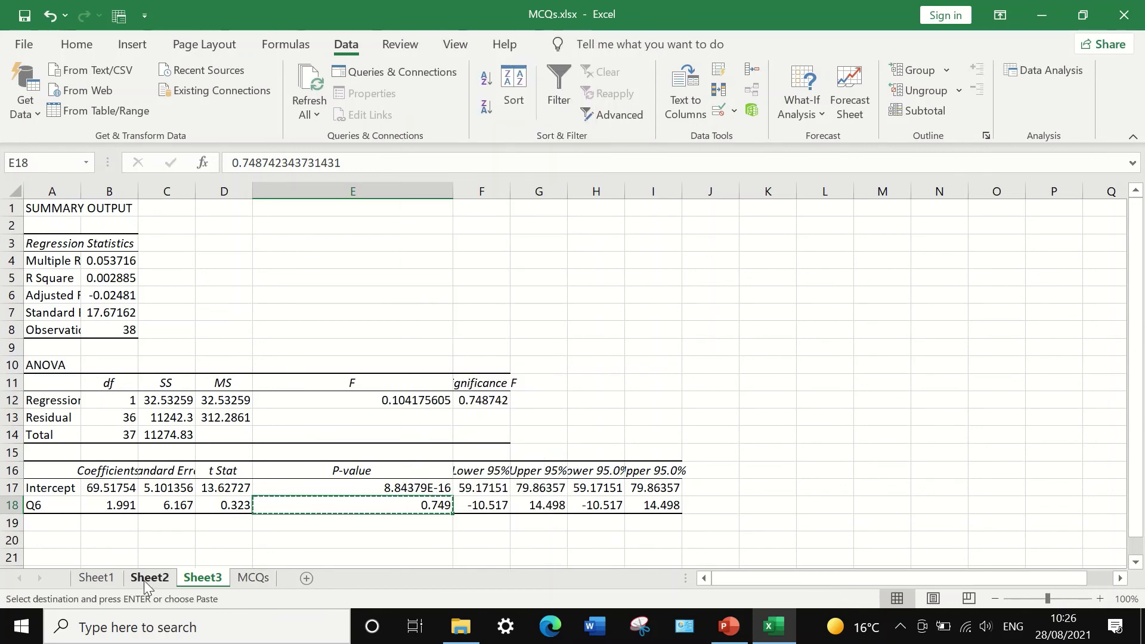
left_click(97, 578)
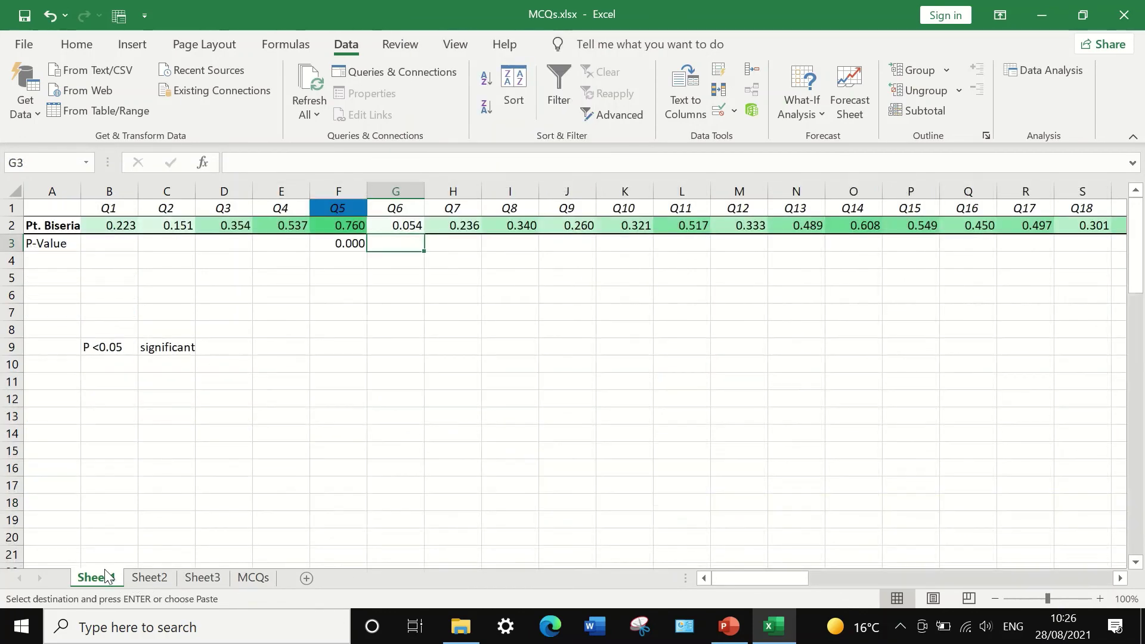
right_click(401, 250)
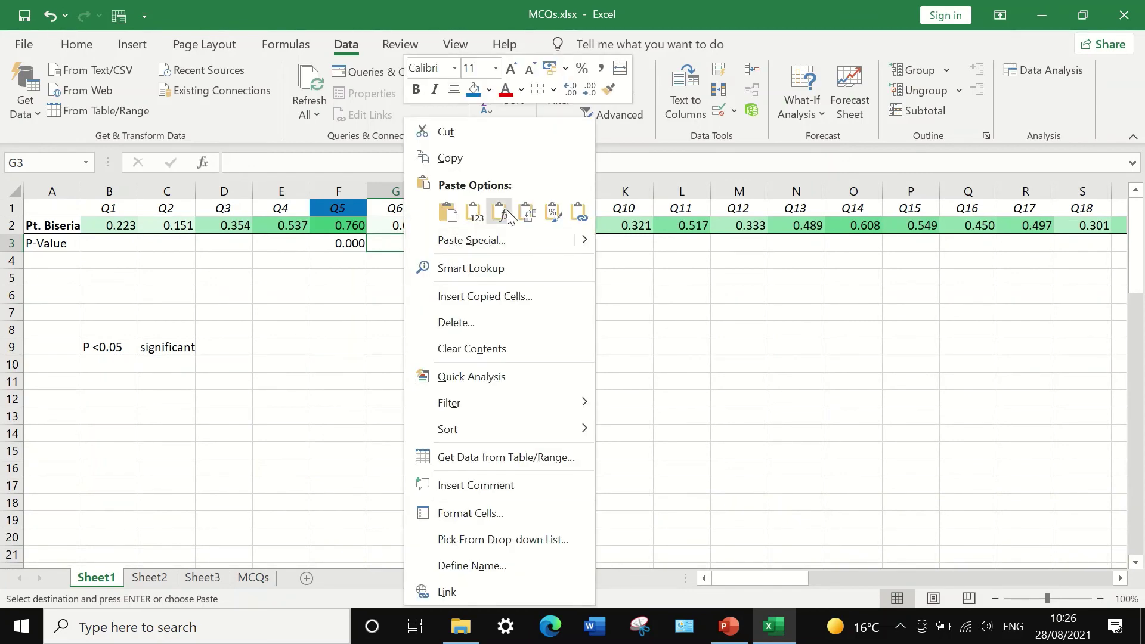
left_click(448, 212)
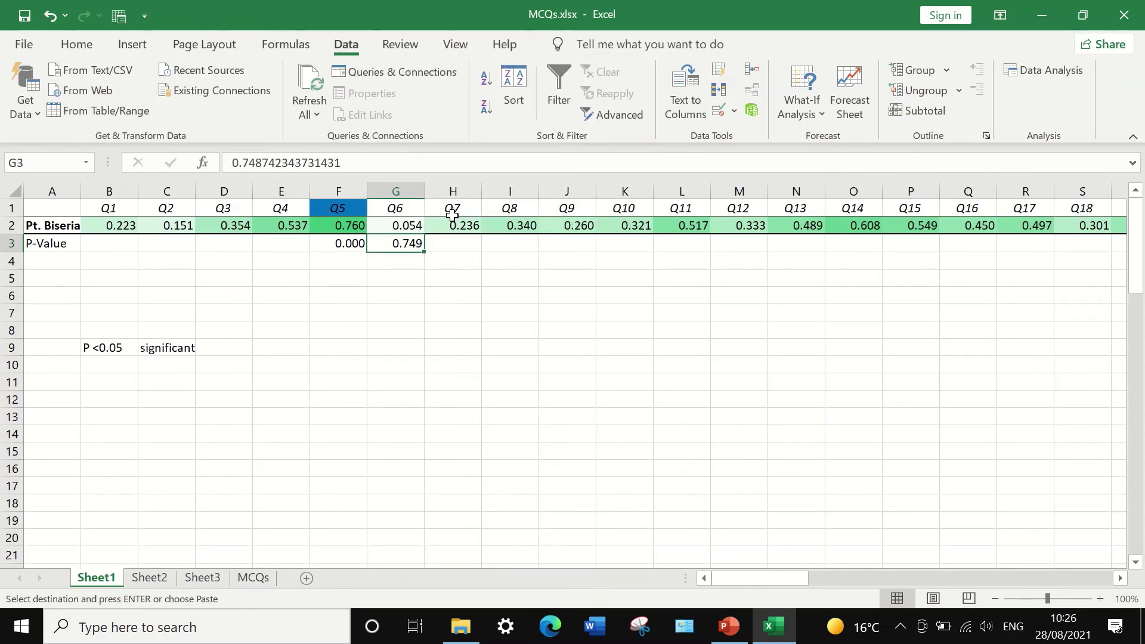
left_click(409, 266)
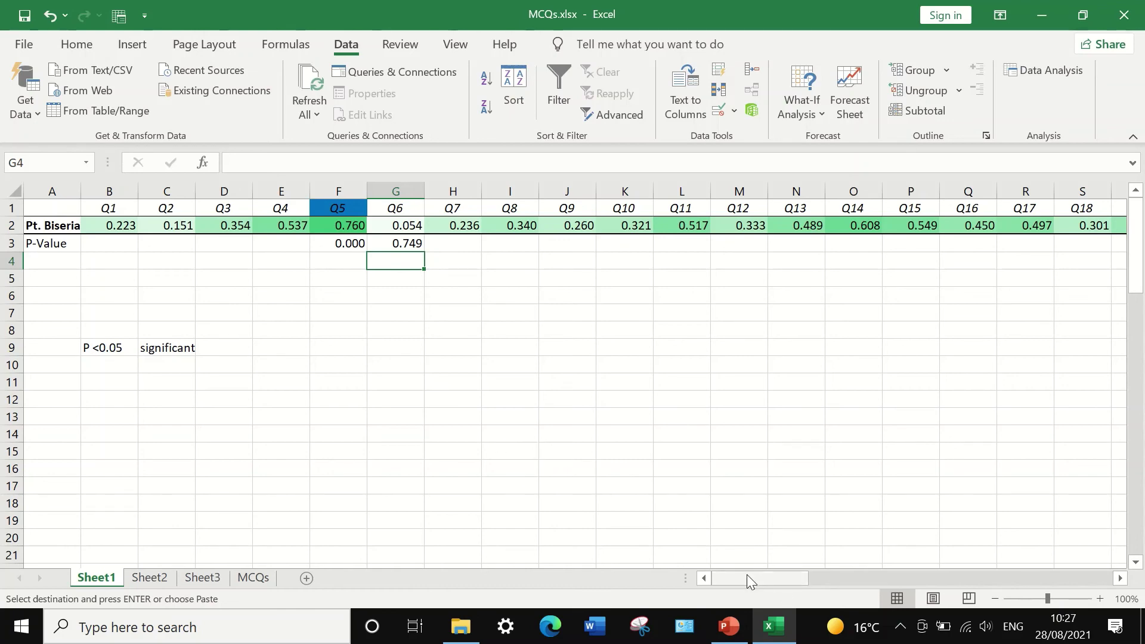
Run a regression of total score on the red-shaded question Q47 from the MCQs sheet, changing the X range to $AV$1:$AV$39
left_click_drag(747, 574, 930, 555)
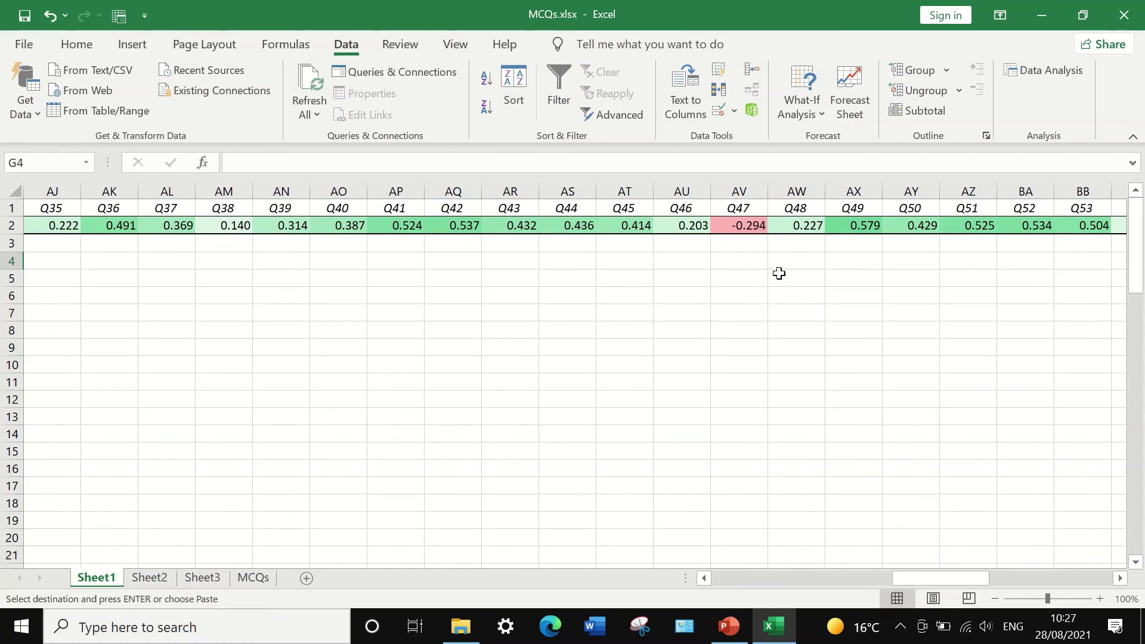
left_click(738, 226)
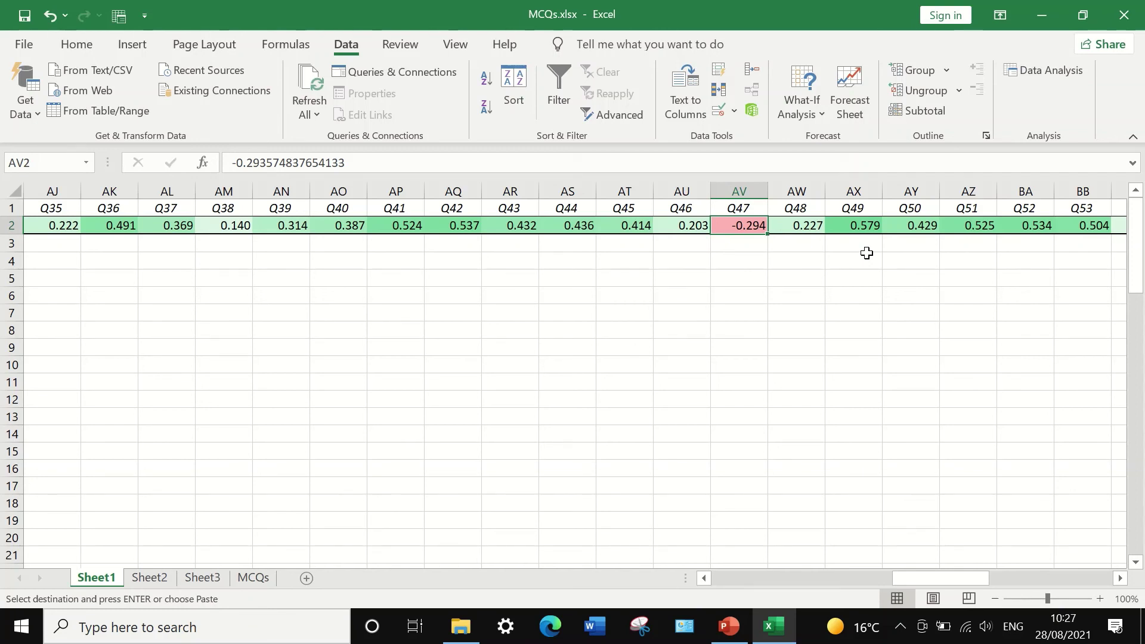
left_click(750, 243)
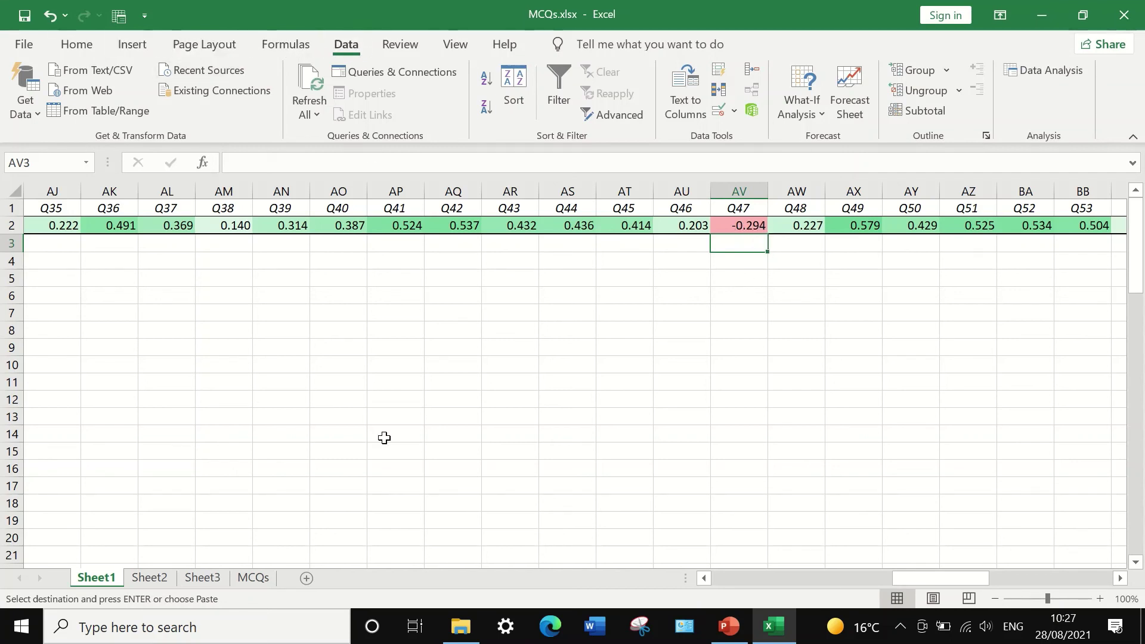
left_click(257, 578)
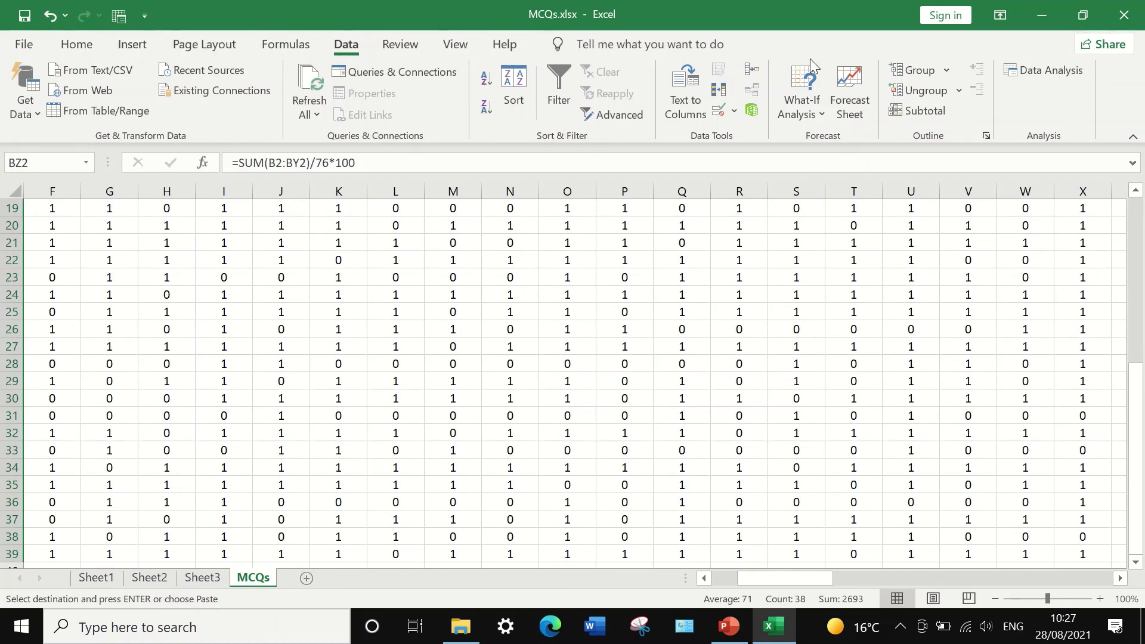
left_click(1030, 65)
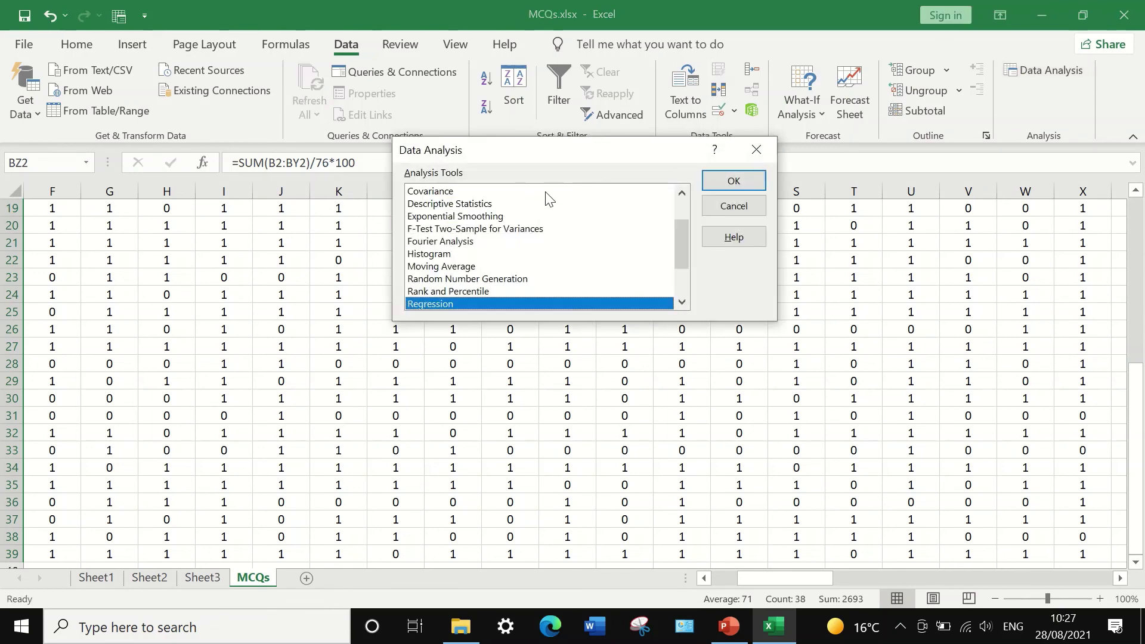
left_click(730, 180)
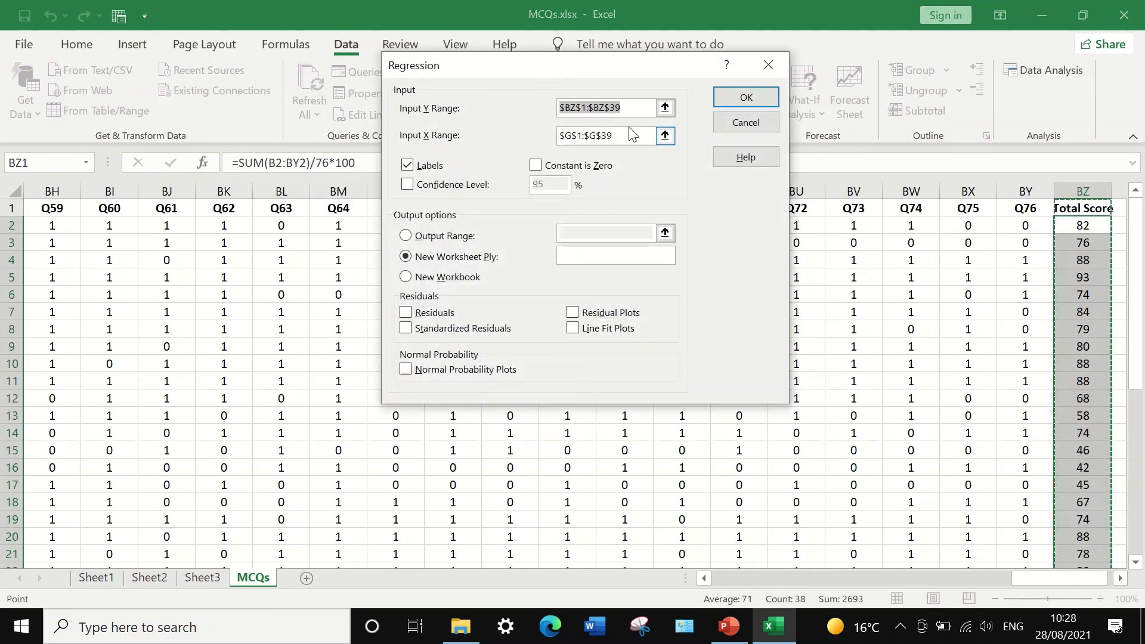
left_click(665, 135)
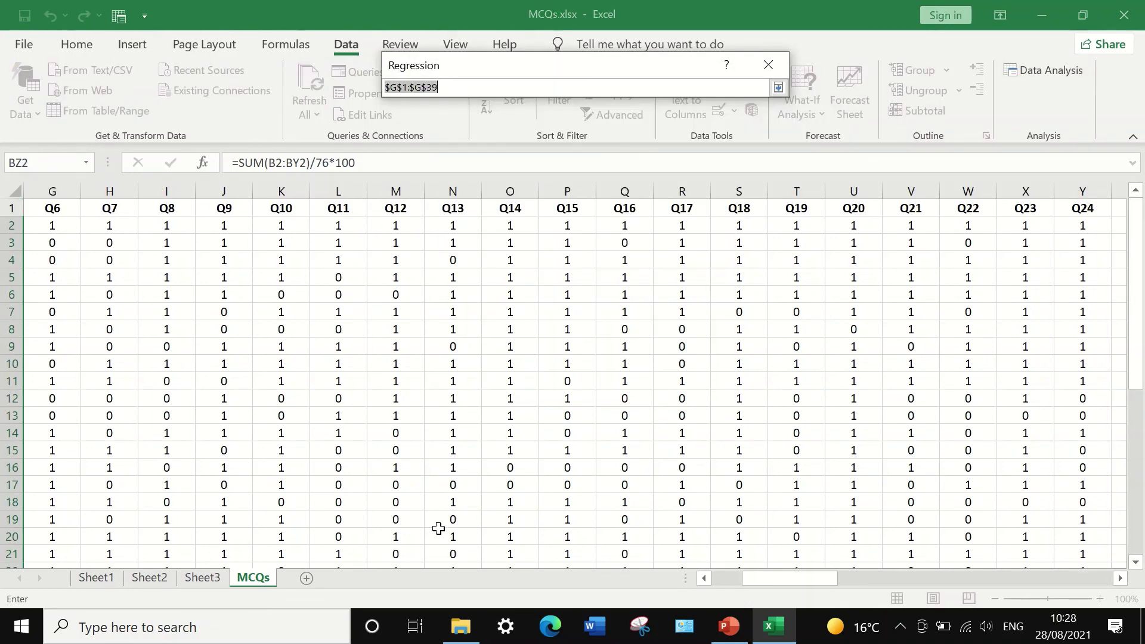
left_click_drag(773, 577, 939, 573)
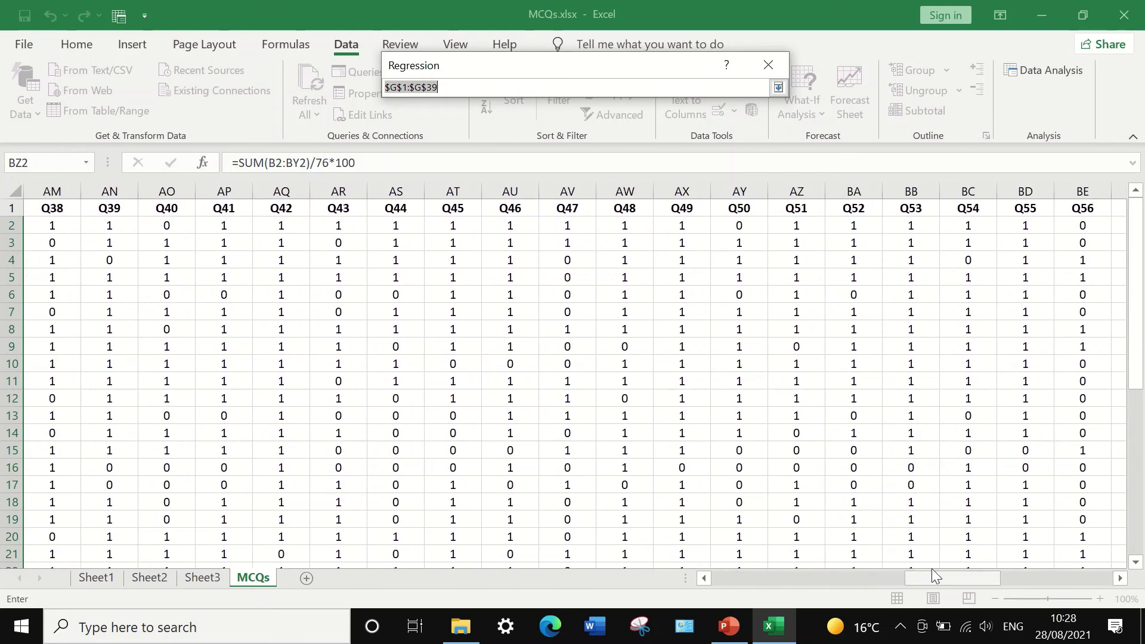
left_click(575, 207)
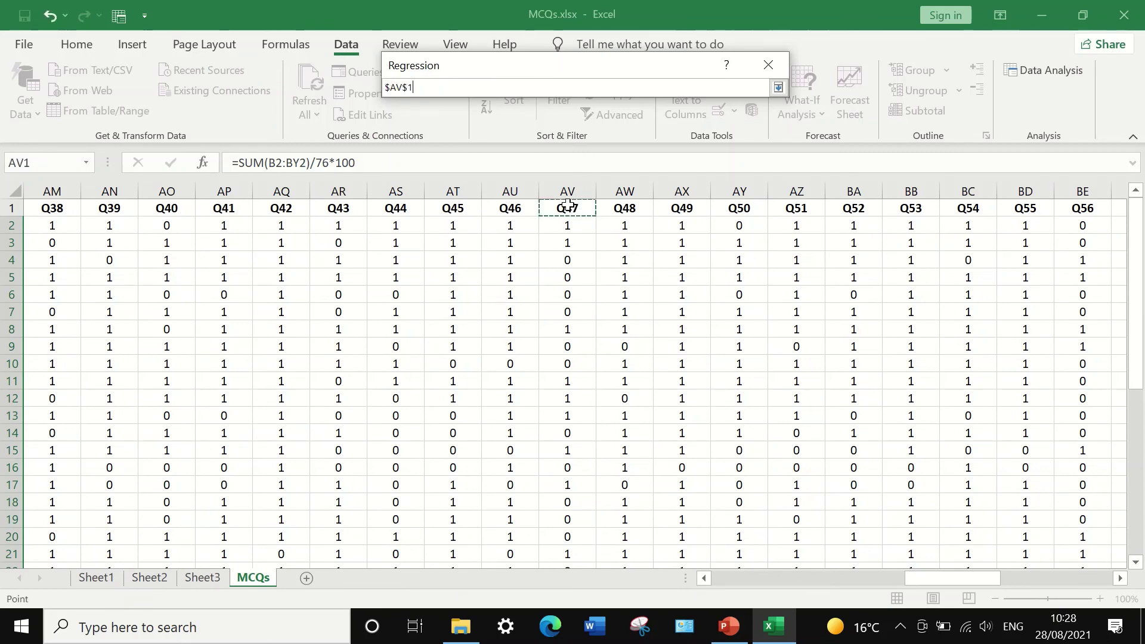
key("ctrl+shift+Down")
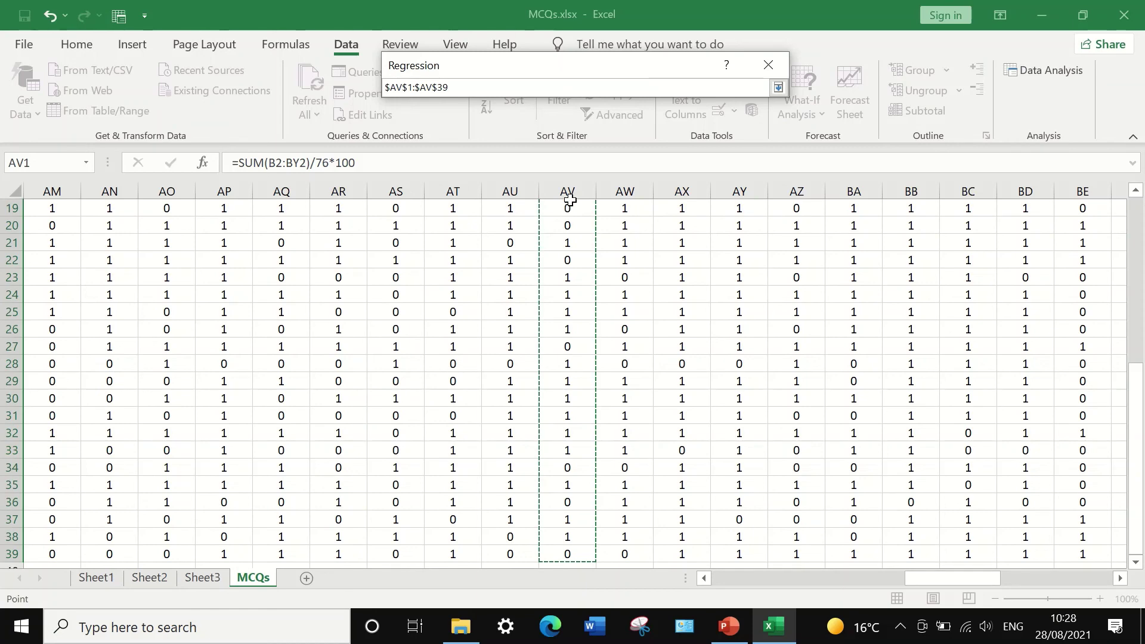
left_click(779, 87)
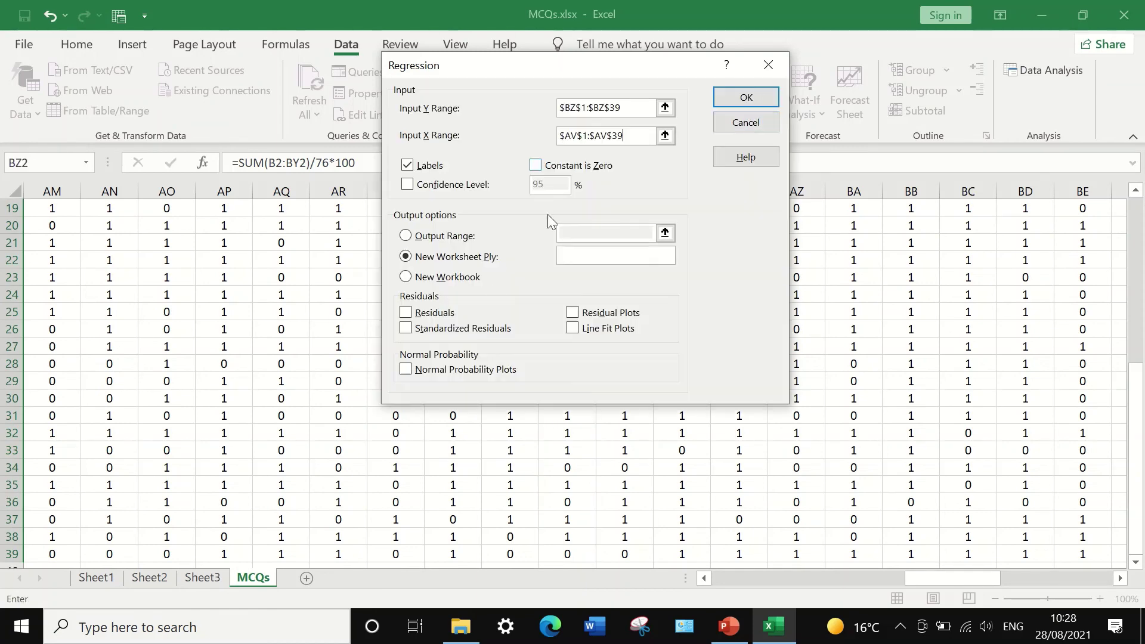
left_click(745, 99)
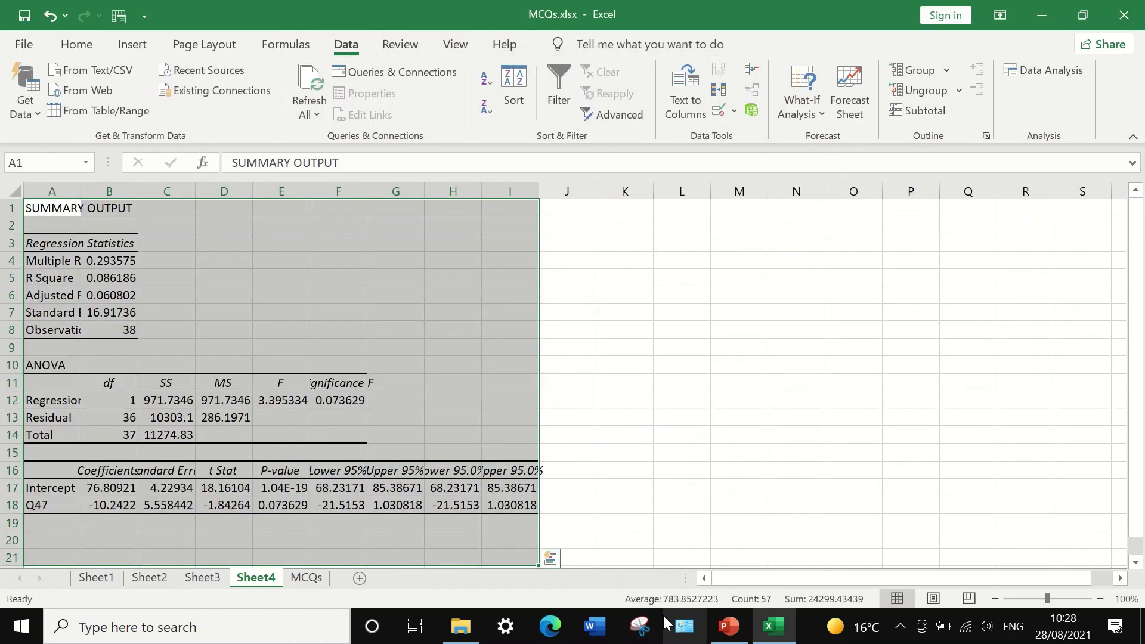
left_click(617, 362)
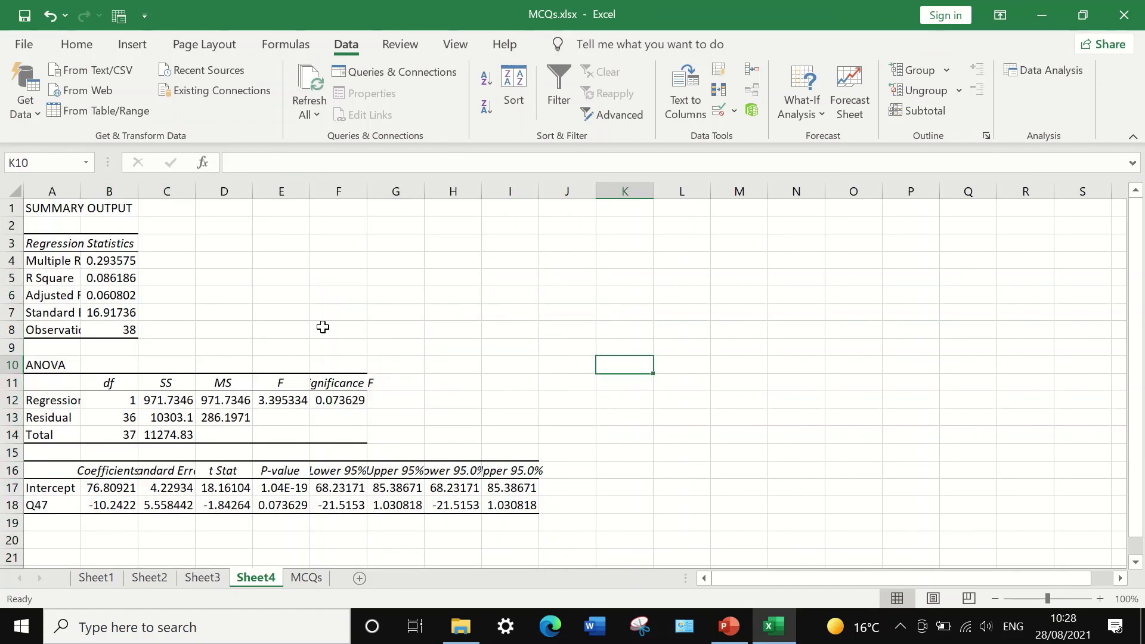
Widen the P-value column on Sheet4 and format the Q47 row, row 18, as Number with 3 decimal places
left_click_drag(309, 194, 519, 218)
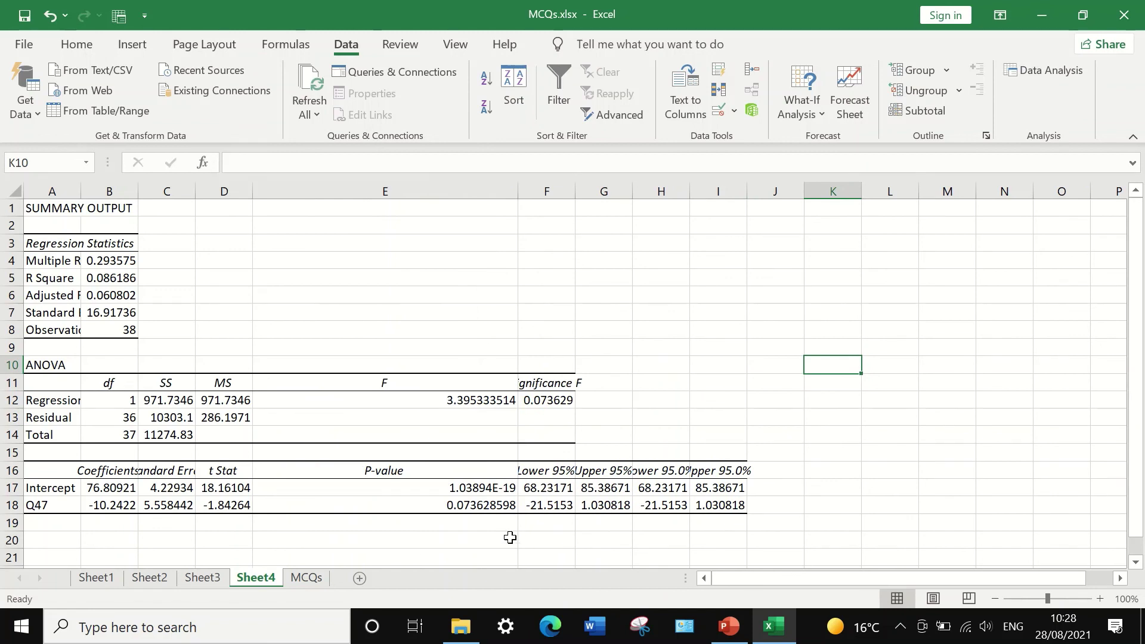
left_click(446, 509)
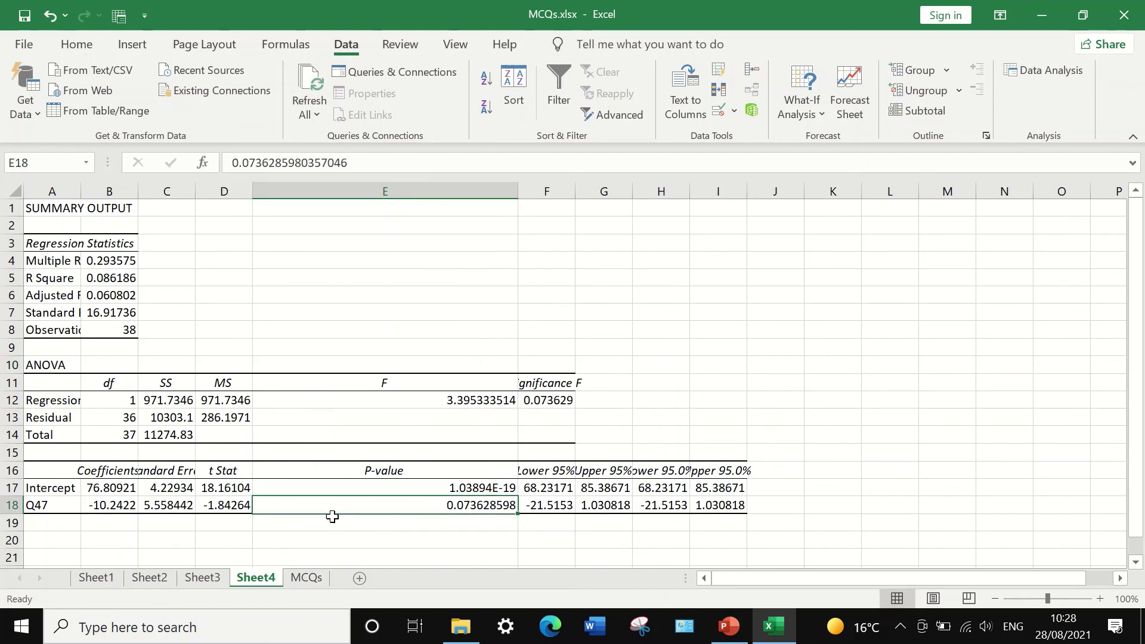
left_click(15, 505)
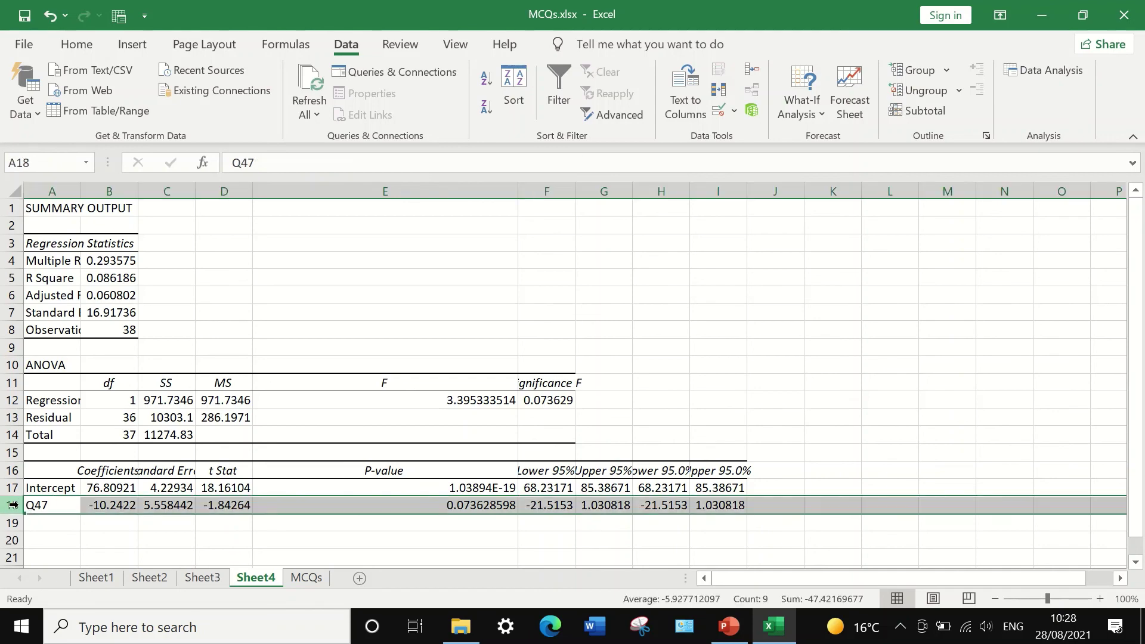
right_click(19, 508)
left_click(90, 411)
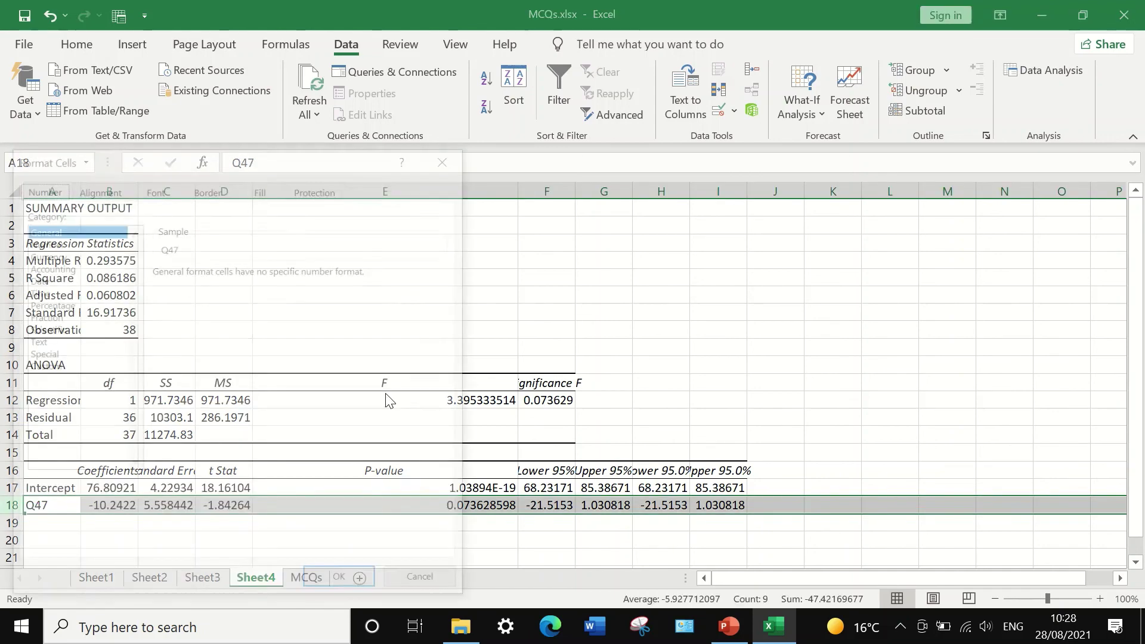
left_click(42, 242)
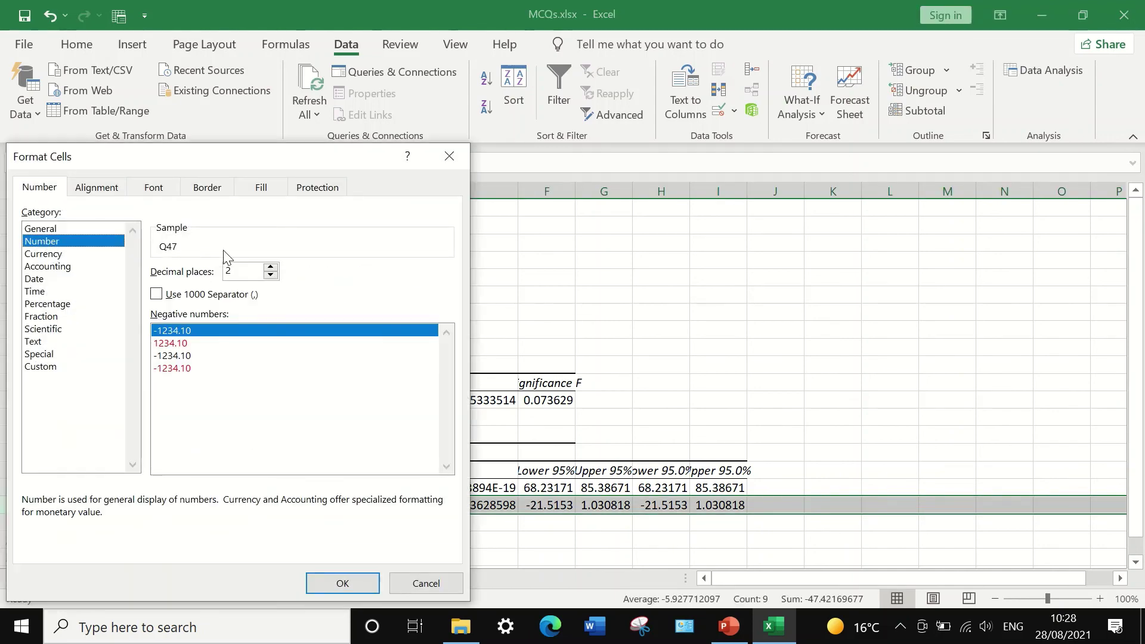
left_click(270, 267)
left_click(330, 584)
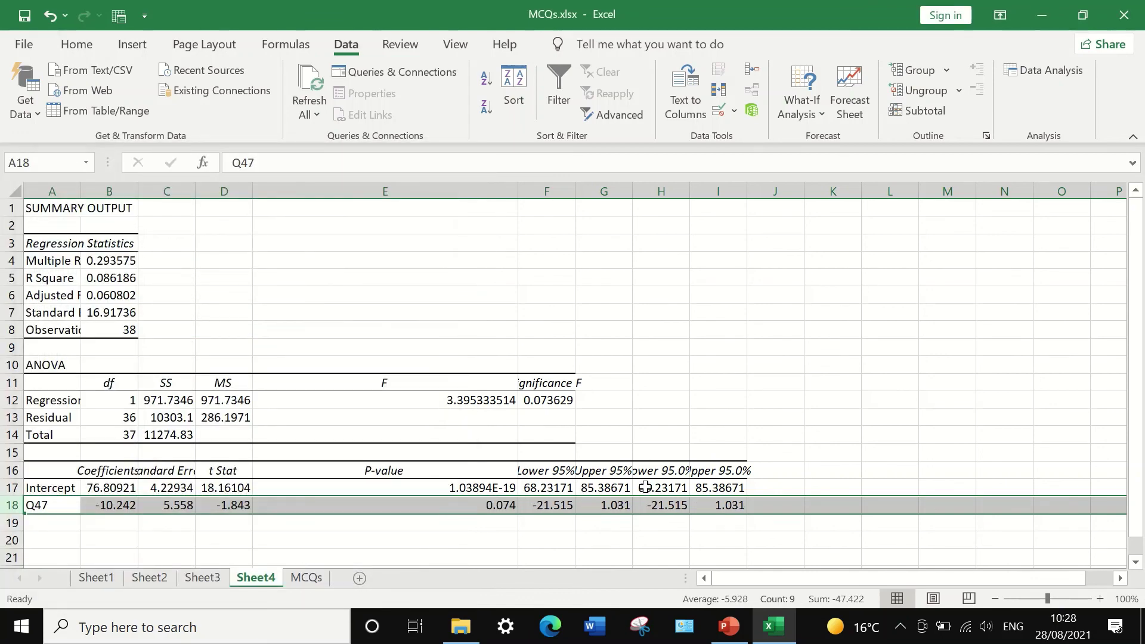
Copy the Q47 P-value from E18 on Sheet4 into the P-Value row under Q47, cell AV3, on Sheet1
left_click(429, 504)
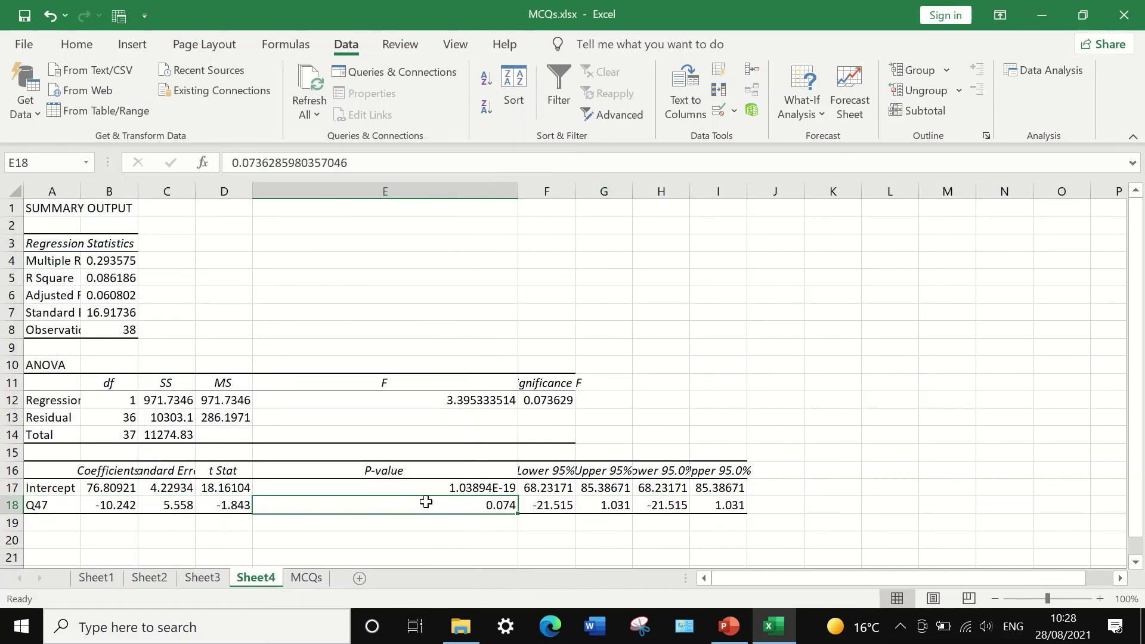
key("ctrl+c")
left_click(307, 577)
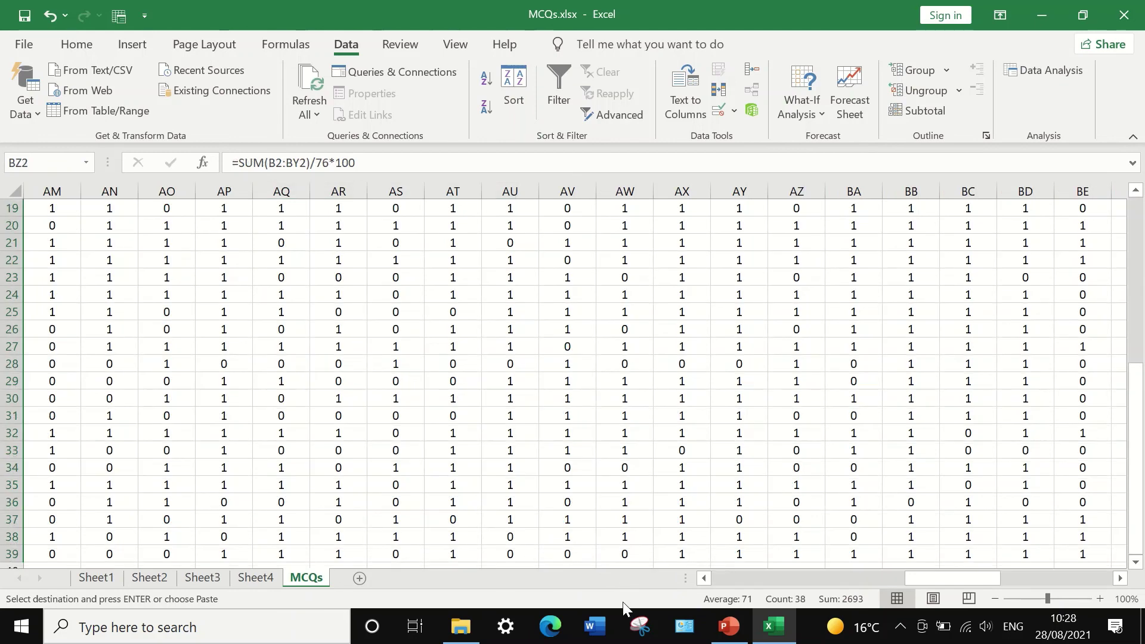
scroll(596, 486, "down", 8)
scroll(596, 486, "up", 4)
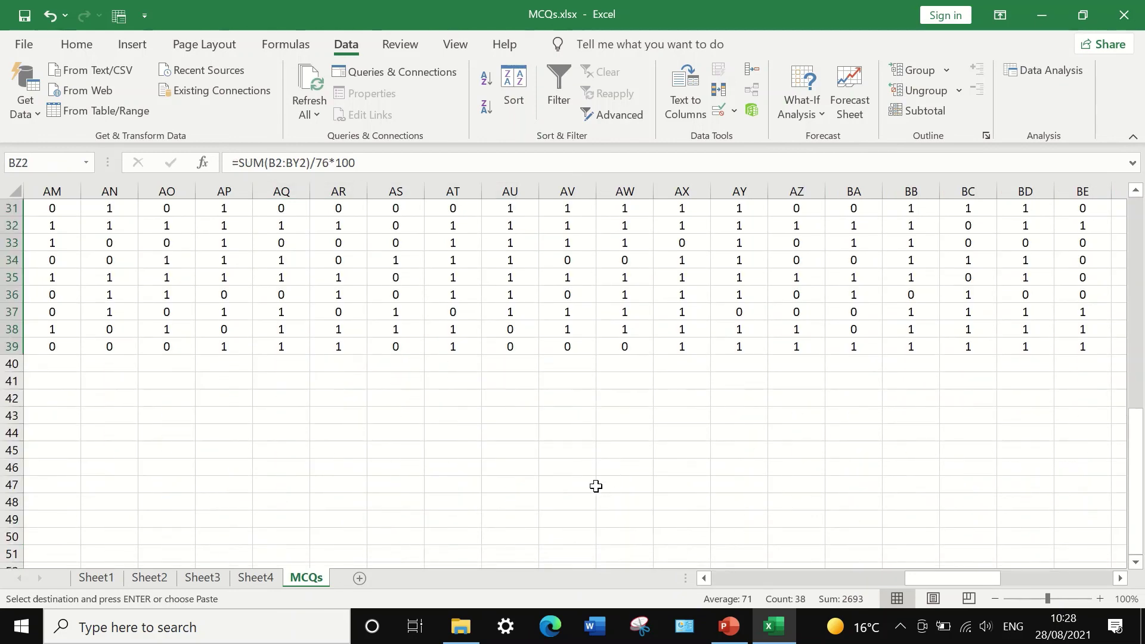
left_click(106, 582)
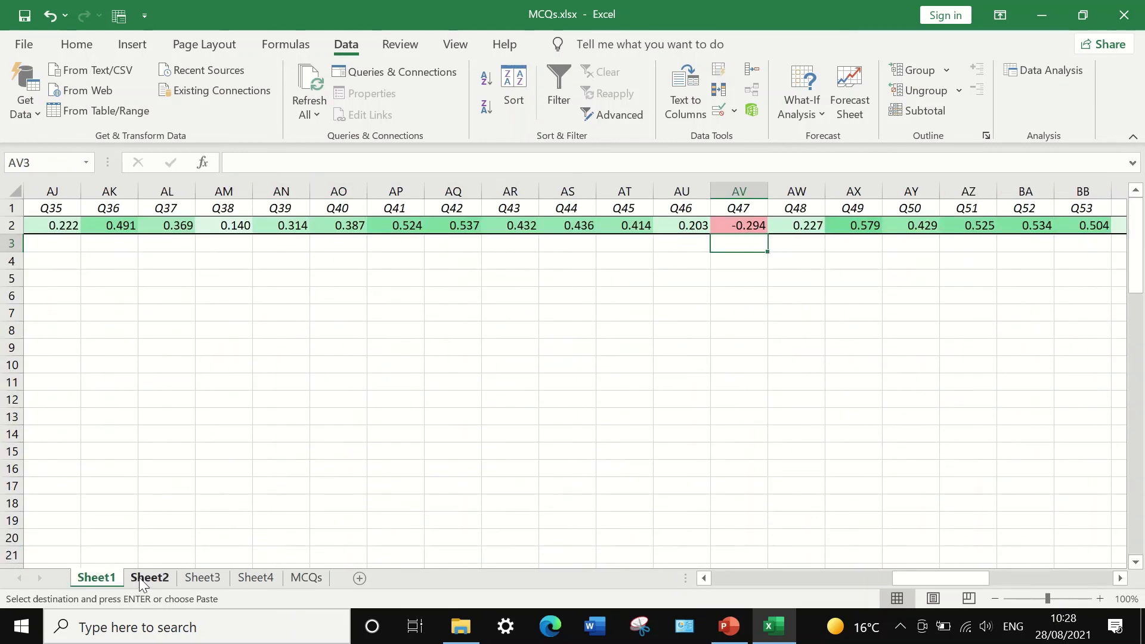
right_click(741, 248)
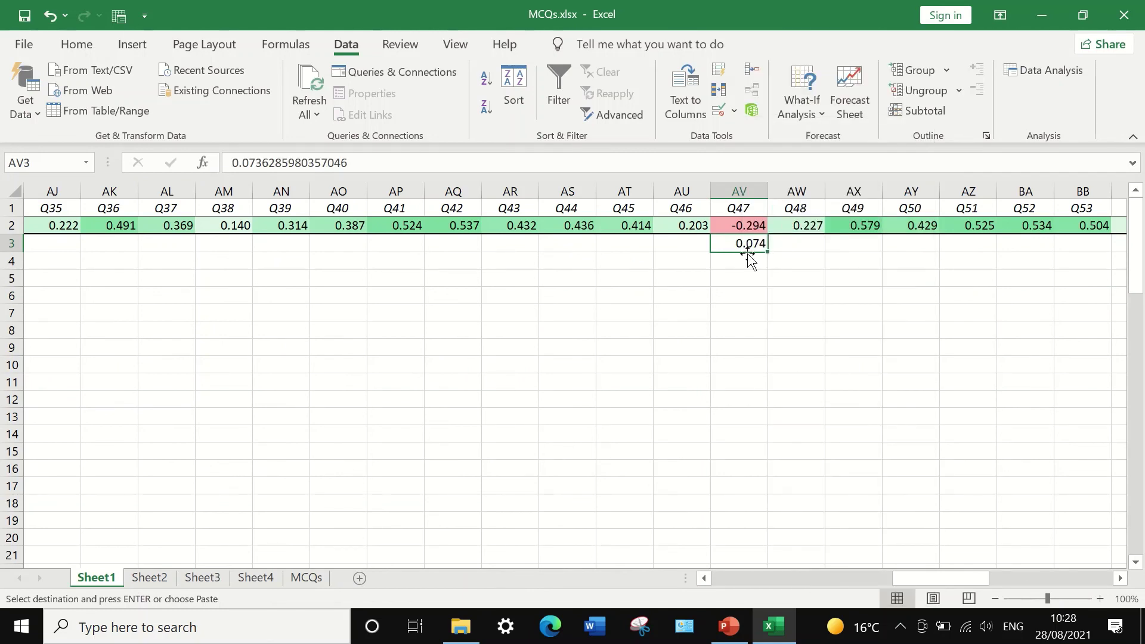
left_click(742, 278)
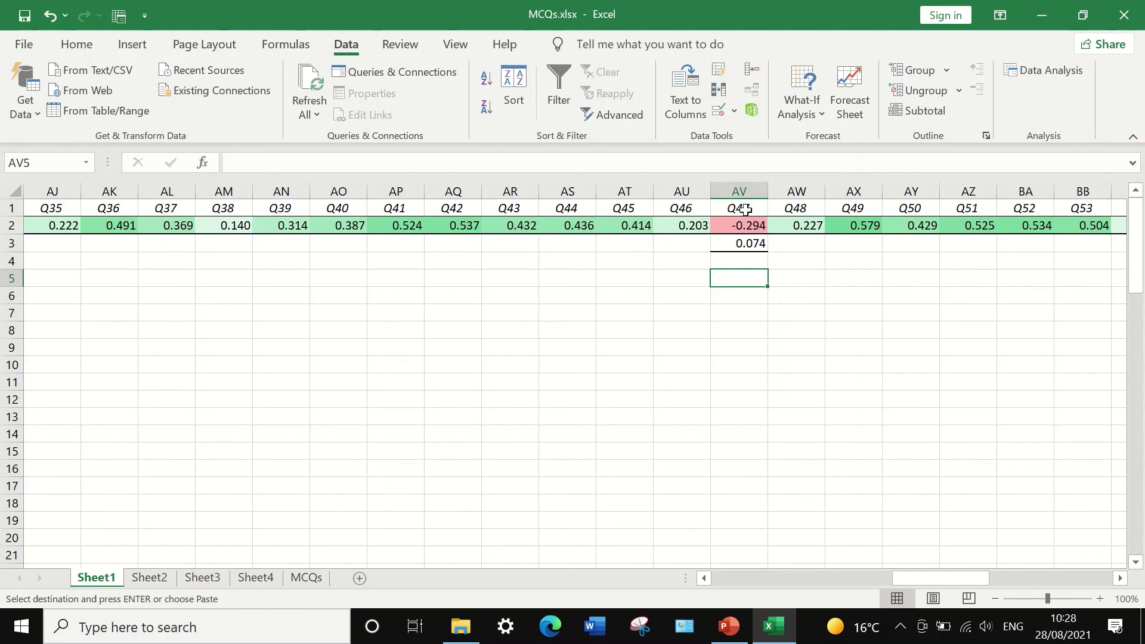
Compare Q47's P-value and point-biserial correlation on Sheet1 with the P <0.05 significance note and the Q5 and Q6 results
left_click(756, 245)
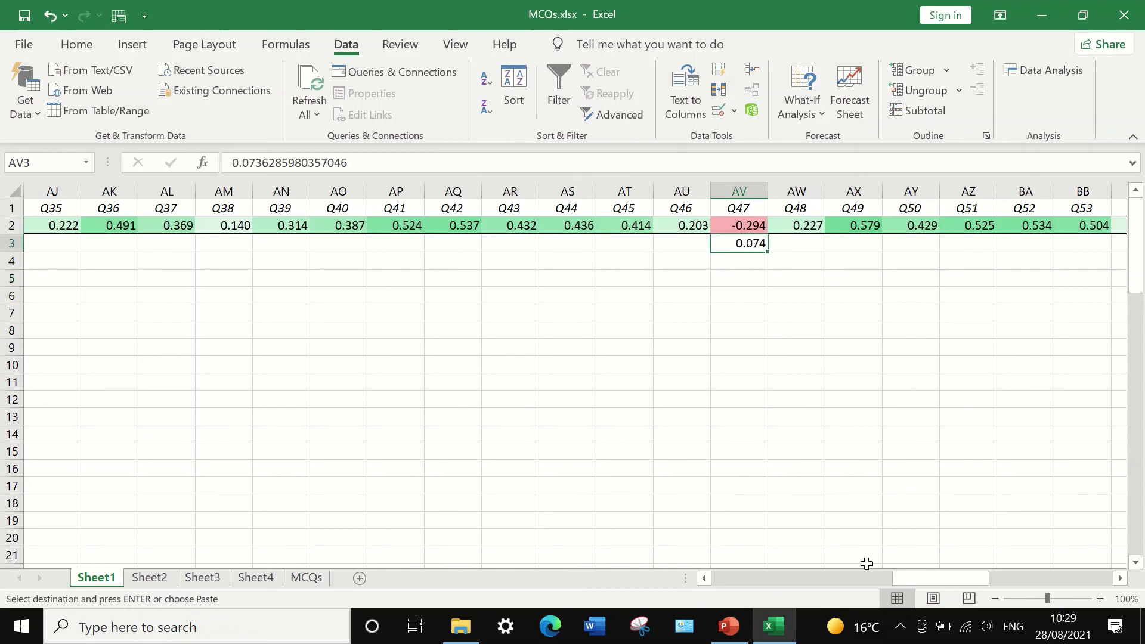
left_click_drag(926, 578, 153, 351)
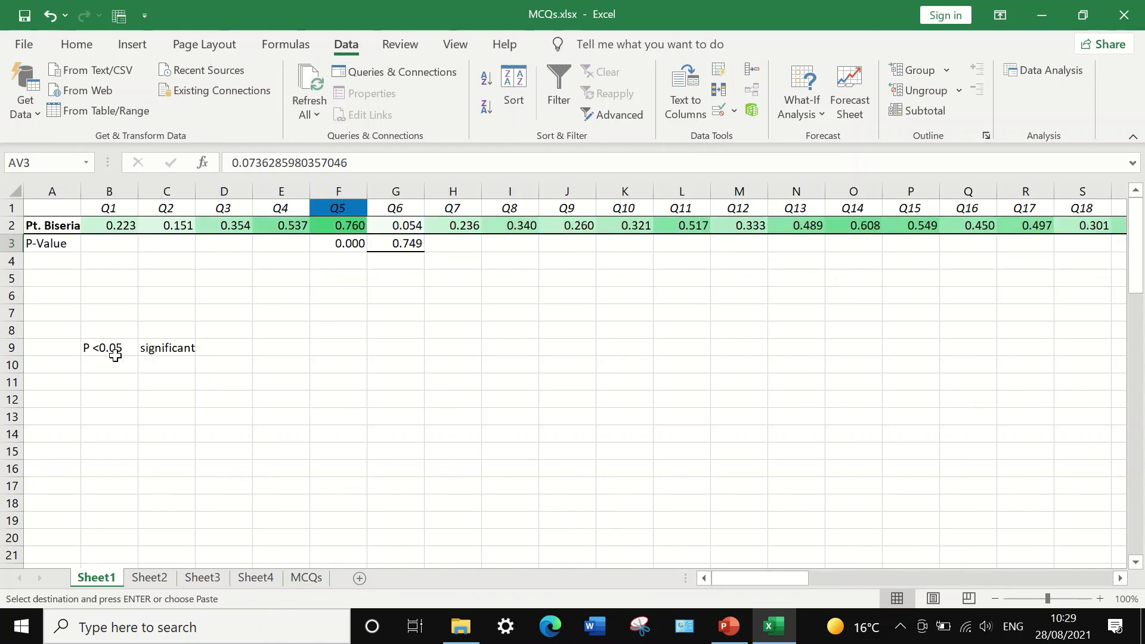
left_click_drag(769, 578, 954, 565)
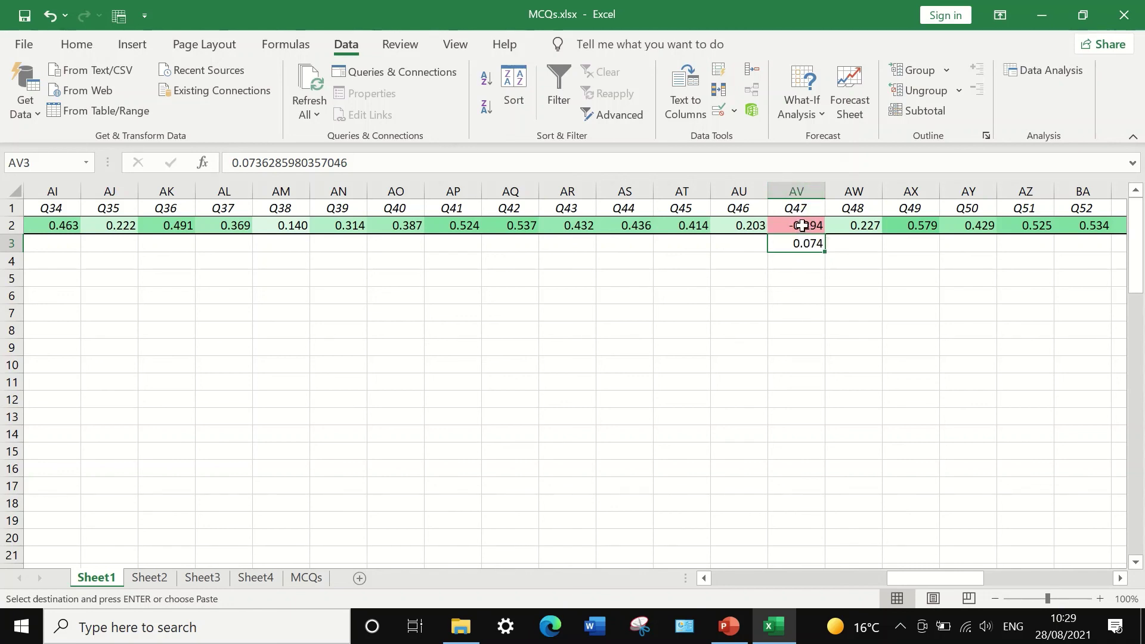
left_click_drag(907, 582, 608, 545)
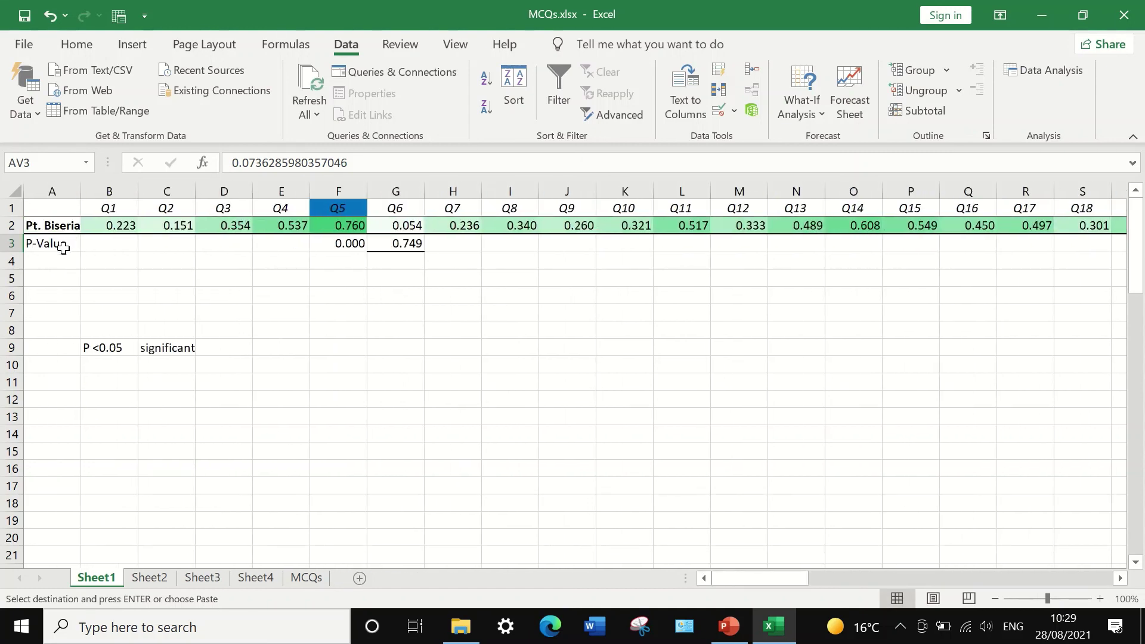